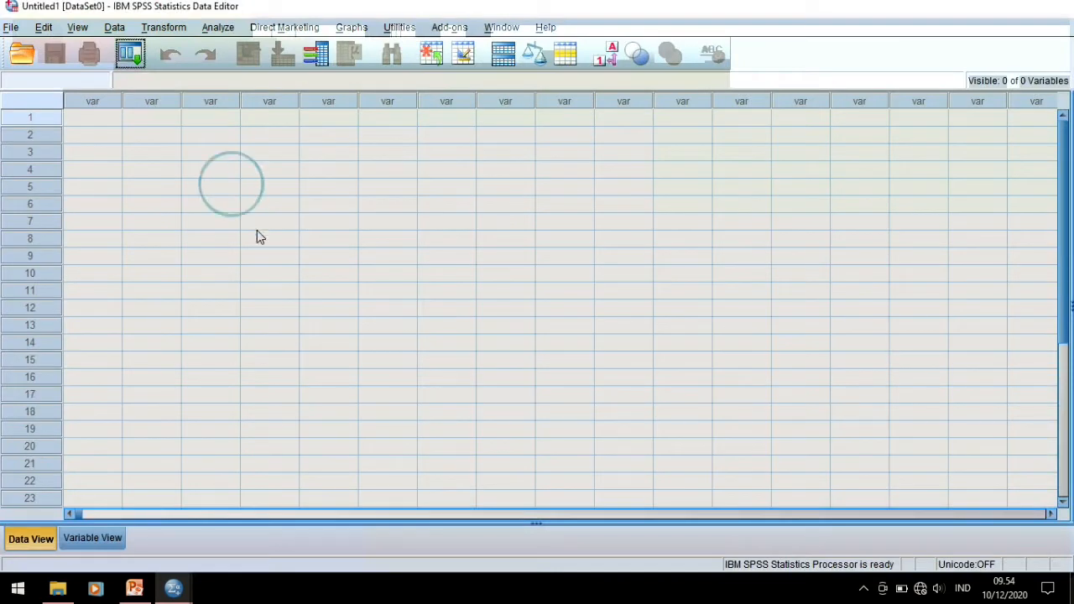
left_click(259, 232)
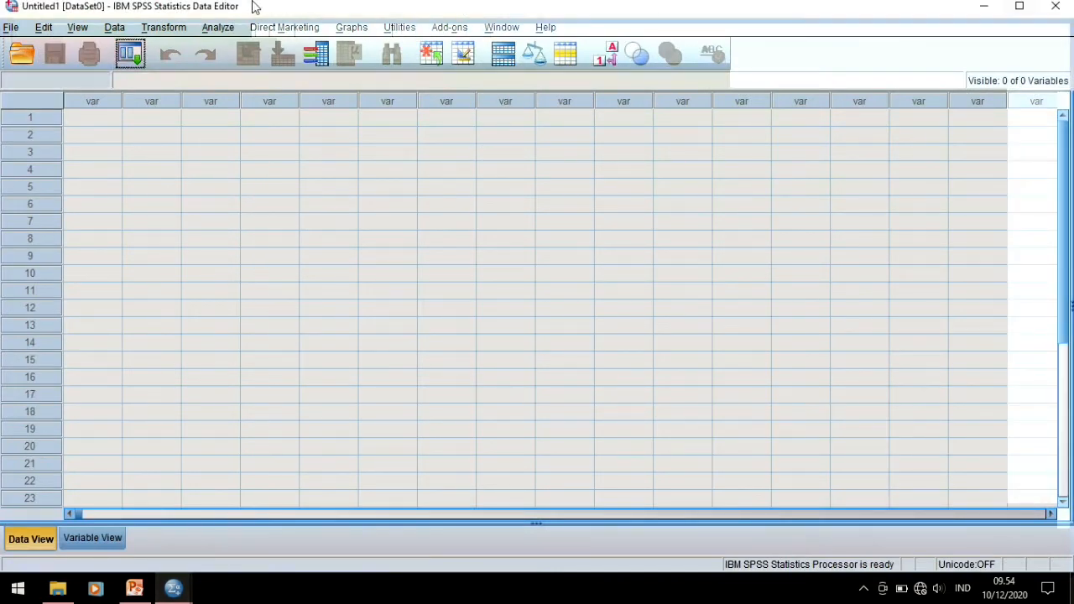
left_click(15, 31)
left_click(124, 193)
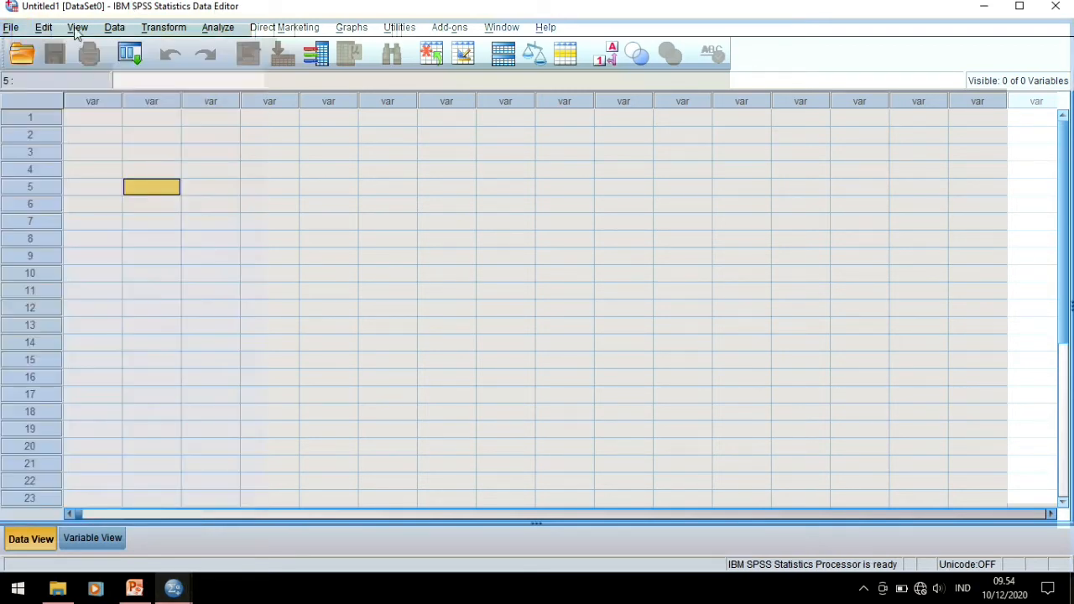
- Start opening a data file and list only Excel files (*.xls, *.xlsx, *.xlsm)
left_click(11, 30)
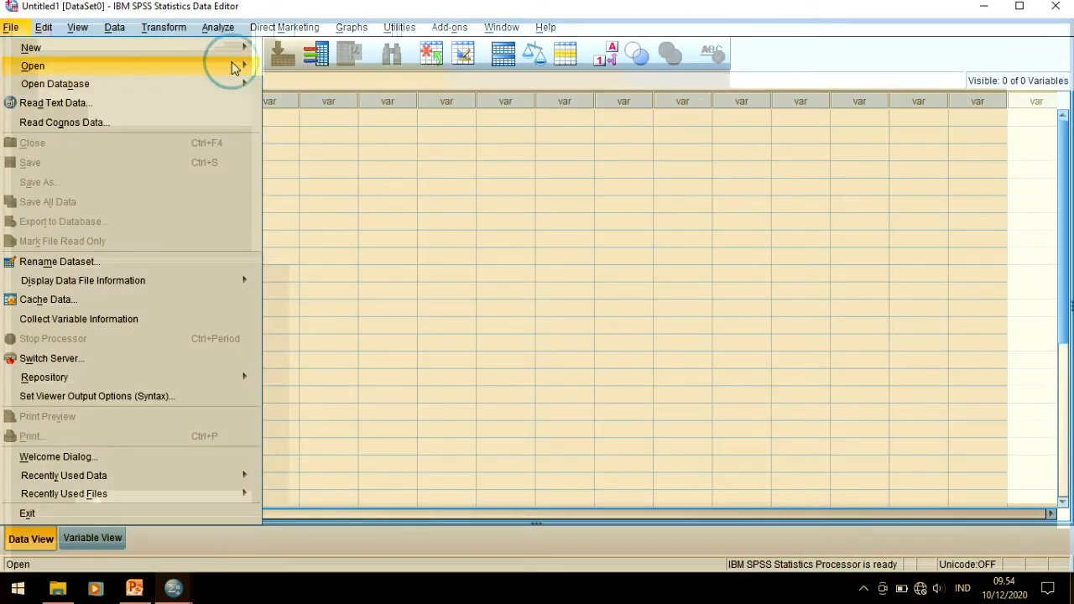
mouse_move(235, 66)
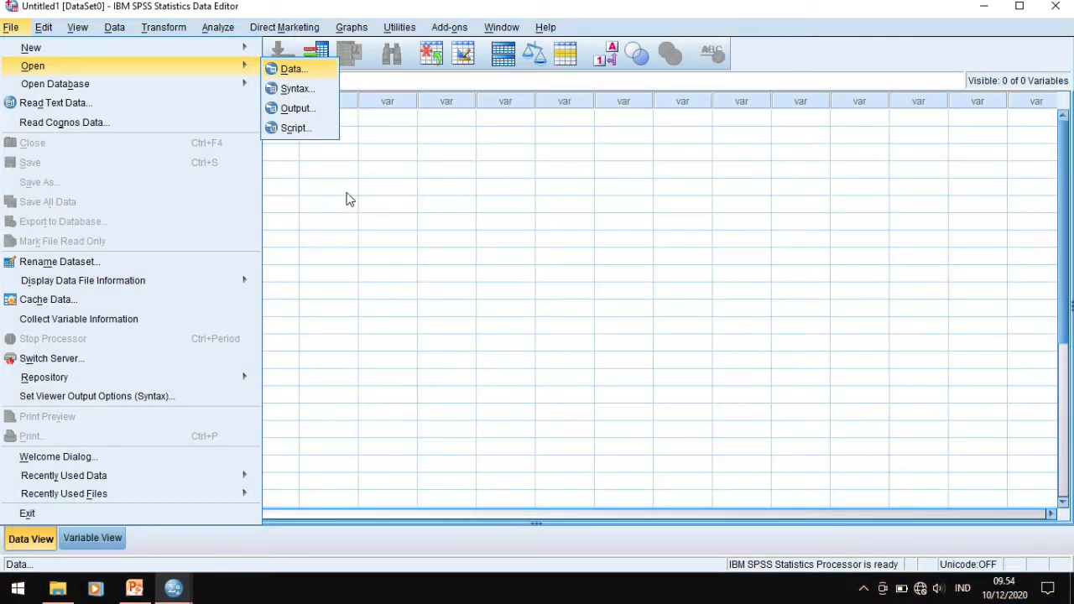
left_click(291, 69)
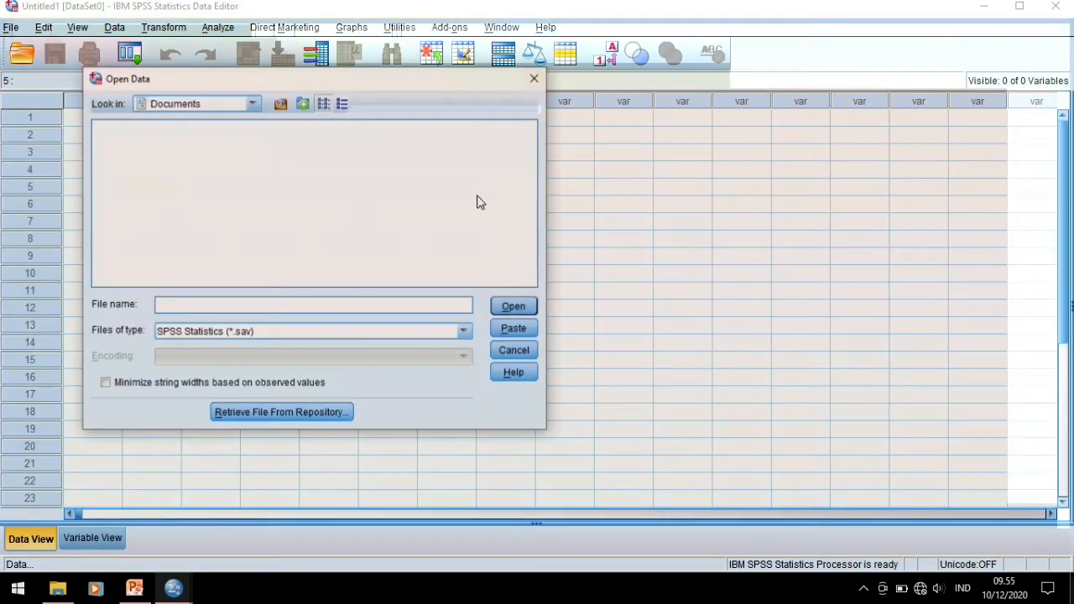
left_click(464, 331)
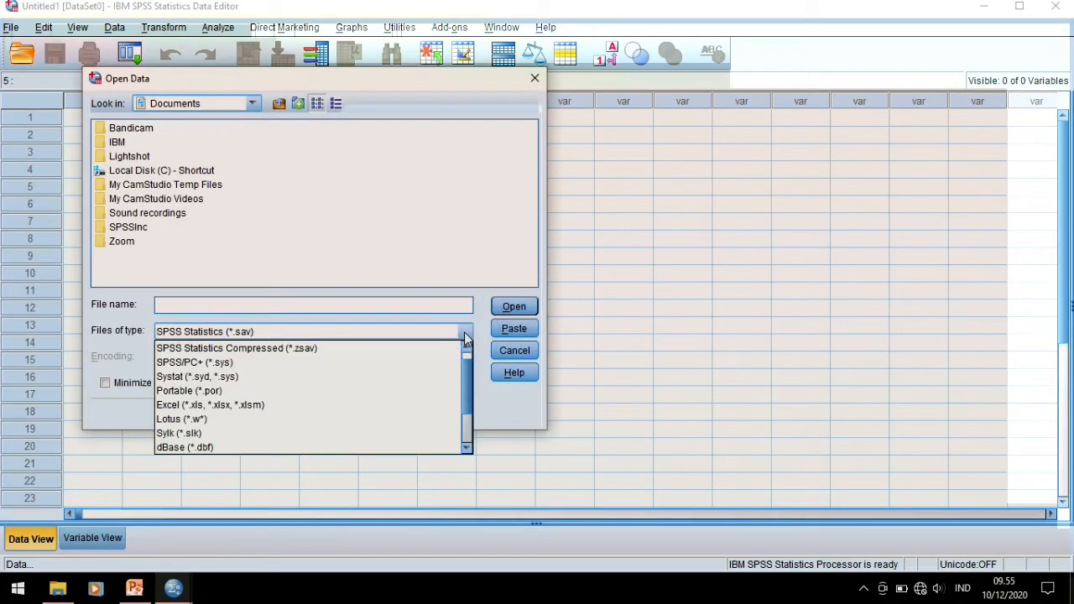
left_click(255, 405)
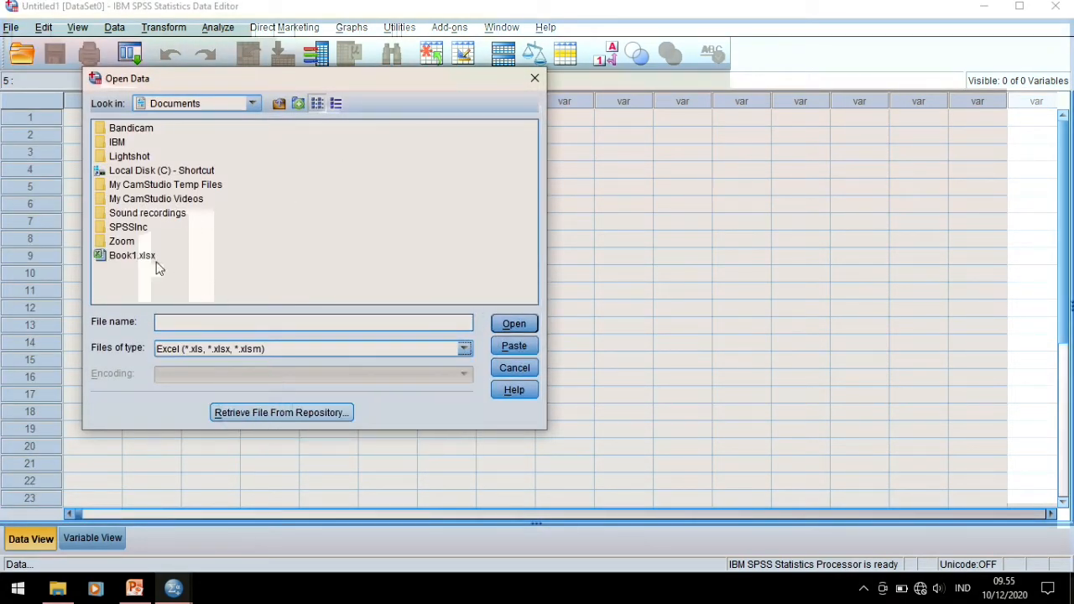
- Browse to the DATA (D:) drive and open the workbook TES VALIDASI.xlsx
left_click(253, 103)
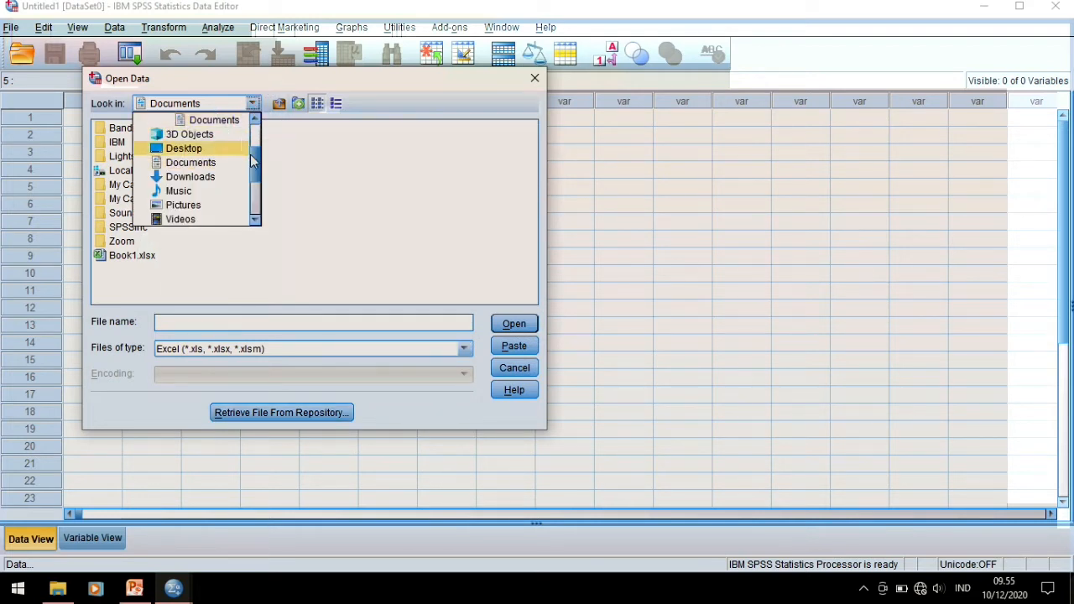
left_click(255, 139)
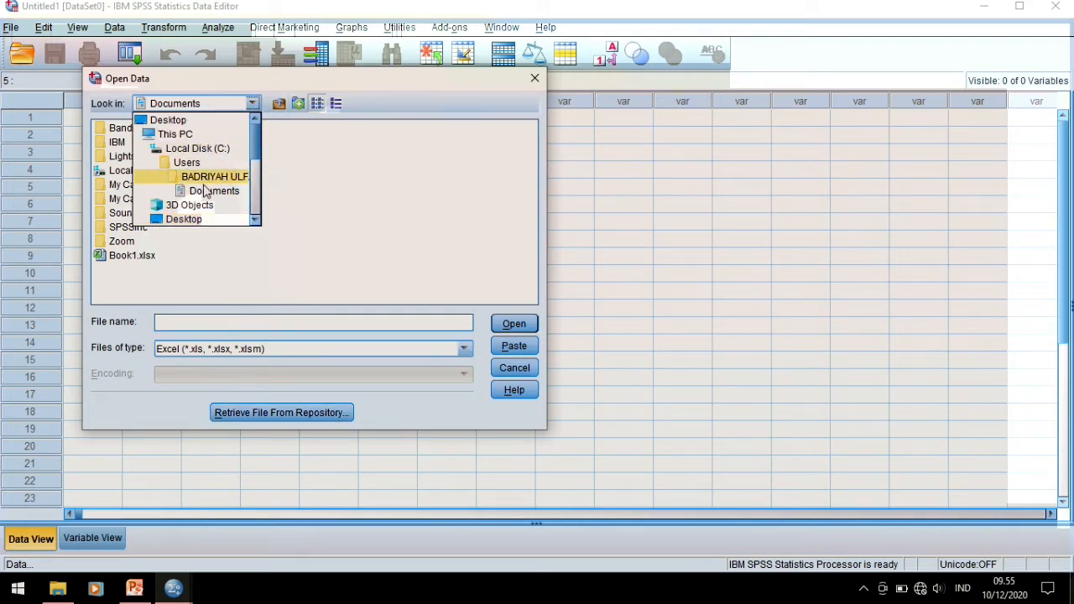
left_click(176, 134)
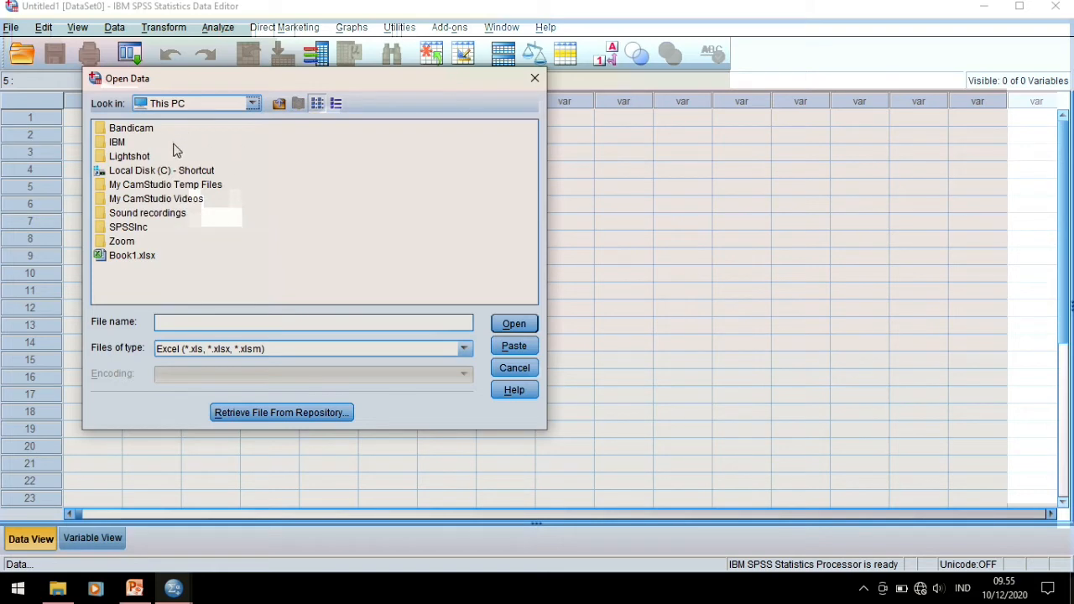
double_click(134, 242)
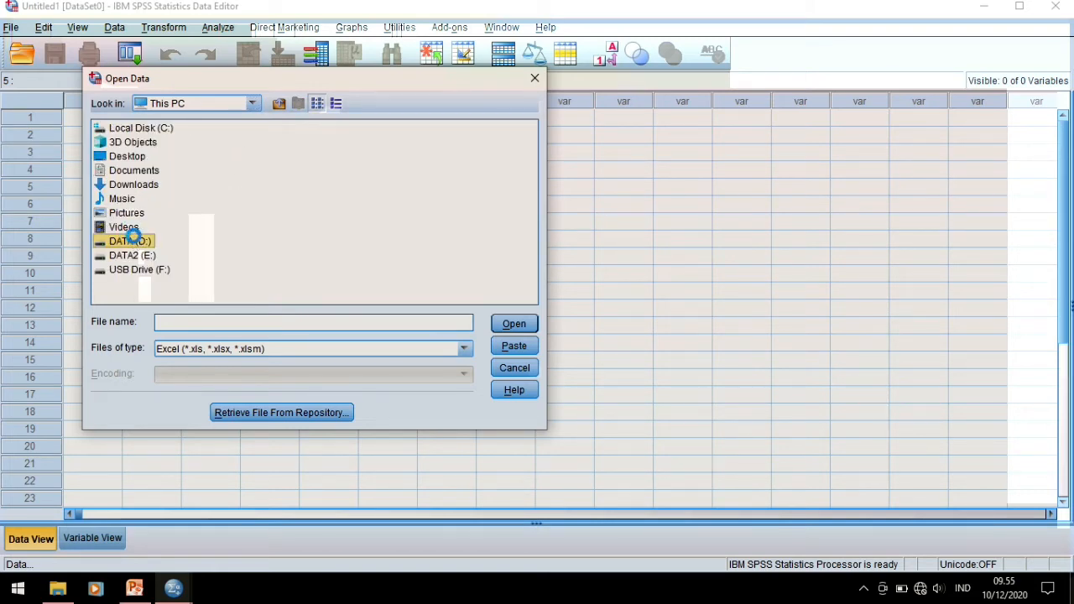
left_click_drag(187, 299, 484, 298)
left_click(328, 134)
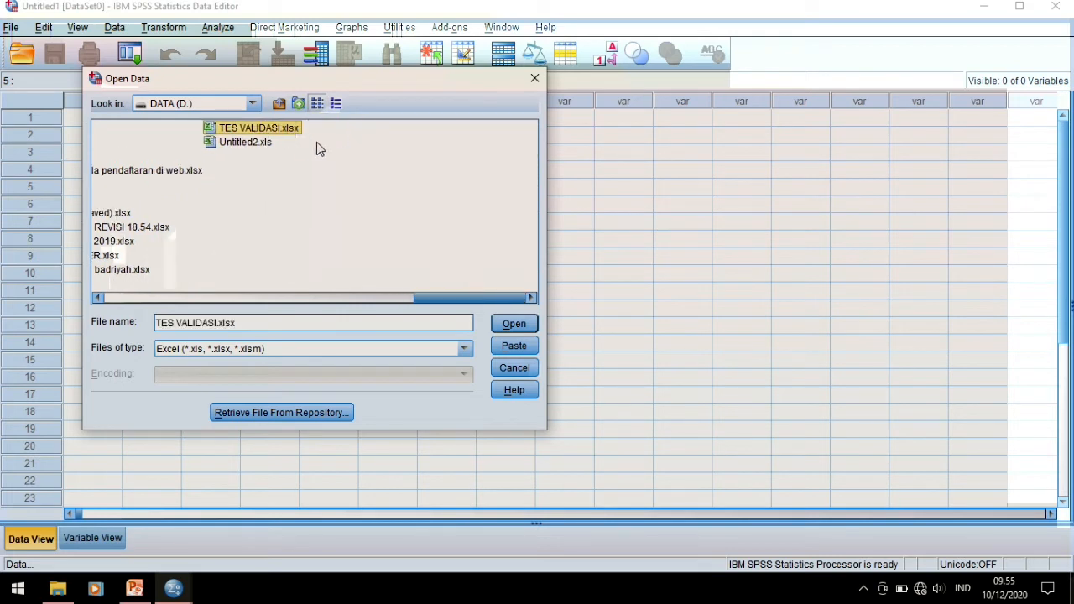
left_click(515, 323)
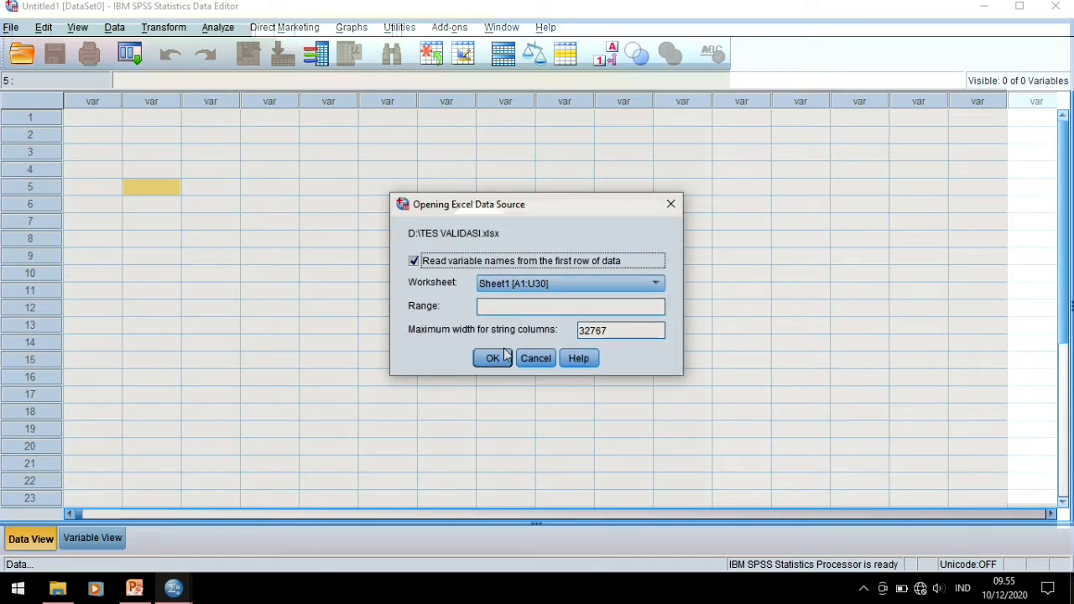
- Import Sheet1 with variable names read from the first row of data, and switch to the newly created dataset
left_click(506, 358)
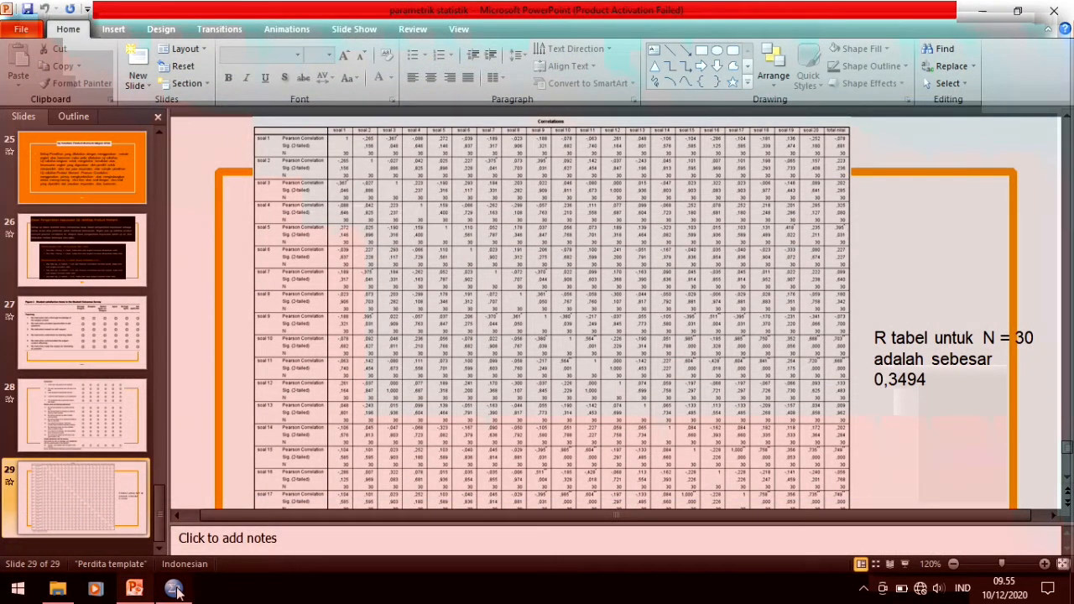
left_click(174, 590)
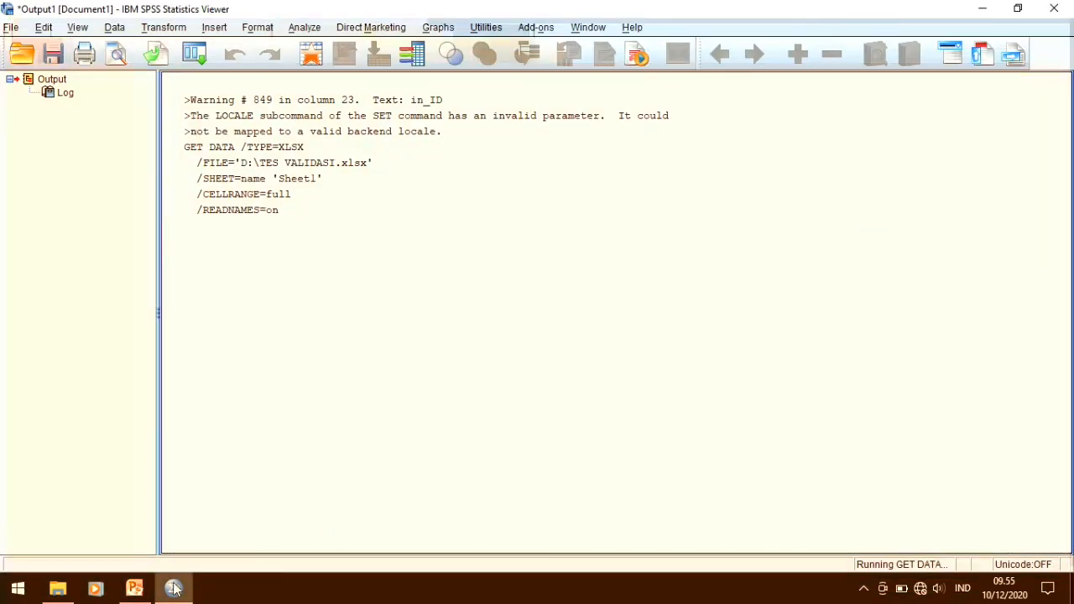
mouse_move(175, 590)
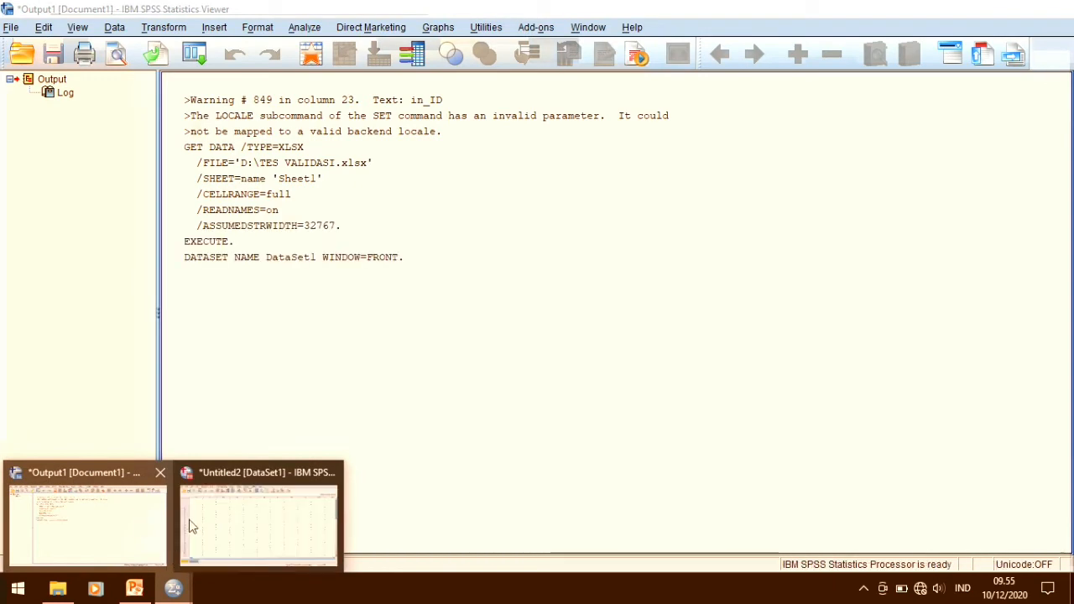
left_click(220, 522)
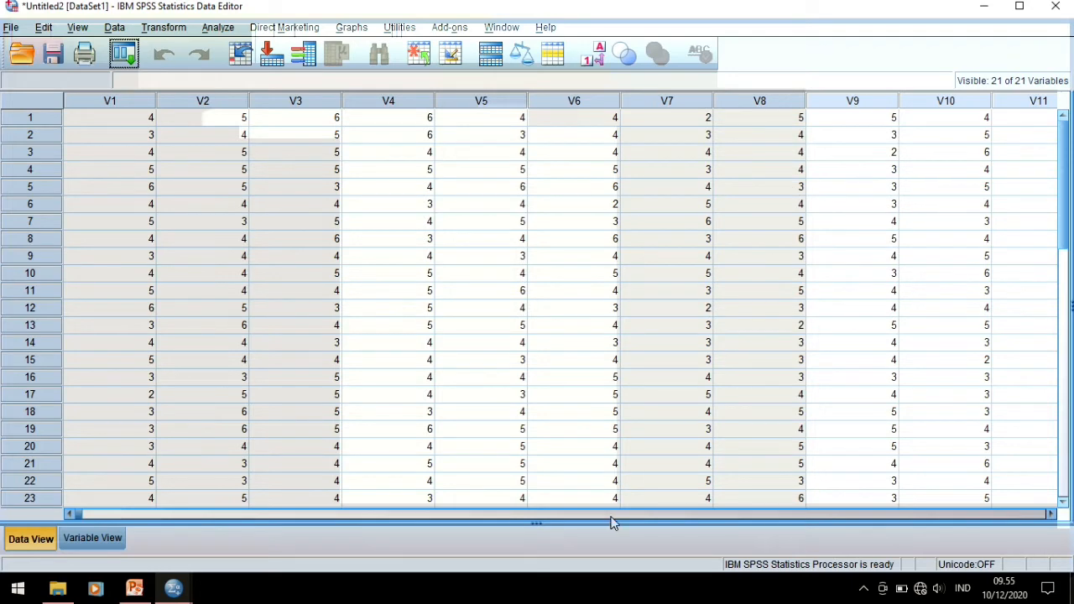
- Look through the imported data across all variables and down to the last case
left_click(566, 513)
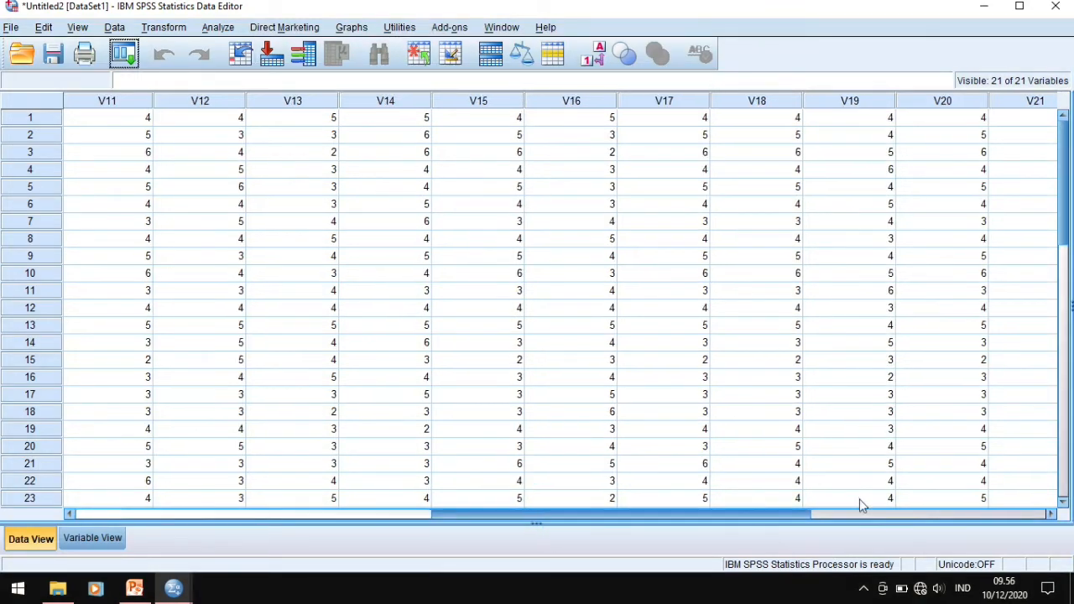
left_click(877, 512)
left_click_drag(934, 497, 310, 510)
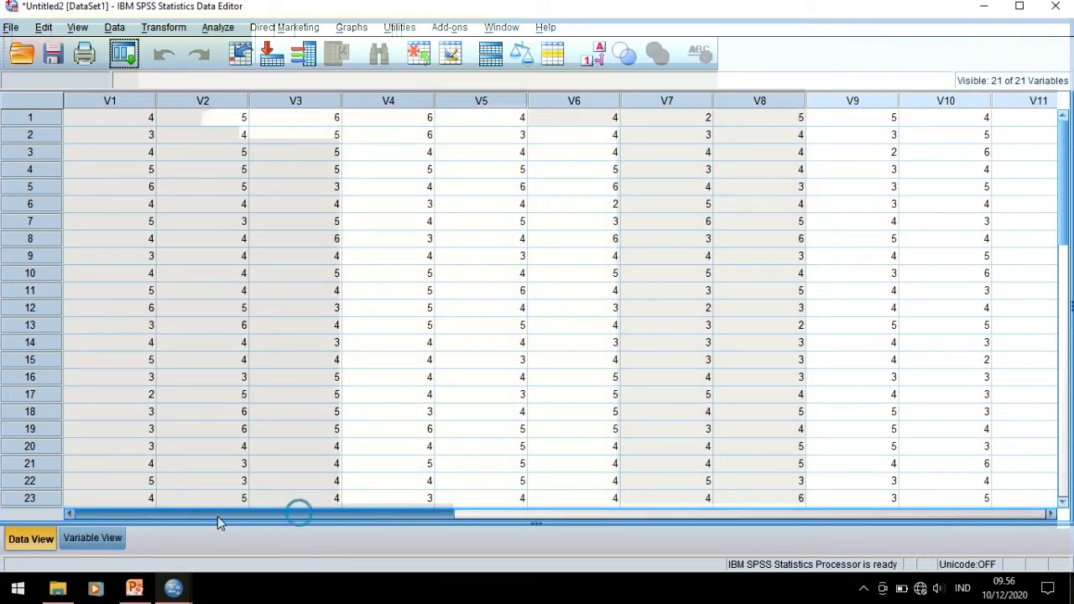
scroll(124, 277, "down", 5)
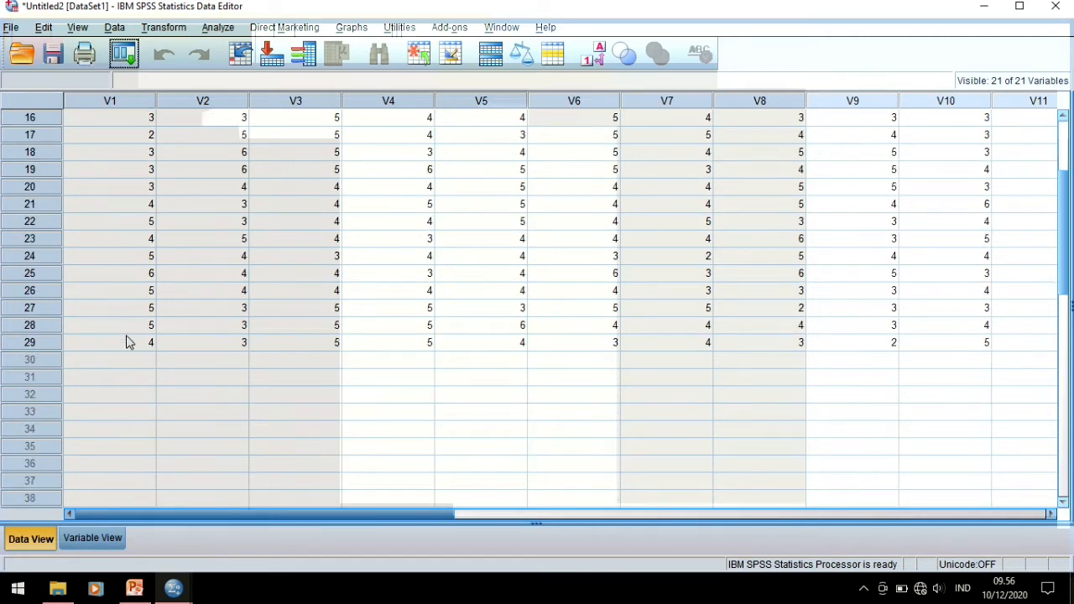
scroll(155, 344, "up", 4)
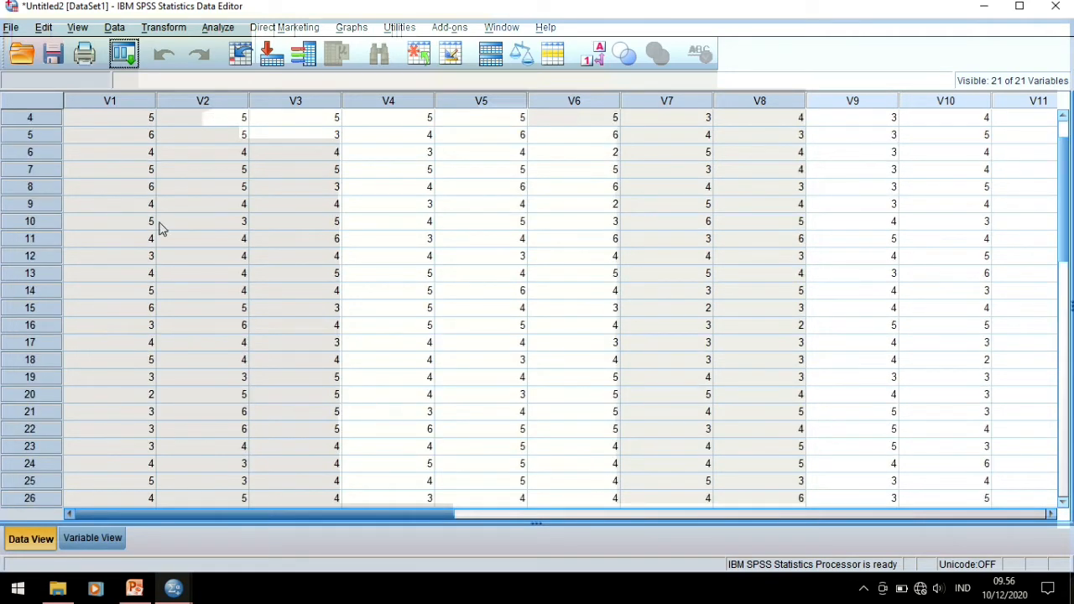
scroll(163, 243, "down", 3)
scroll(115, 319, "down", 2)
- Enter 5 for V1 and 3 for V2 in the first empty row, row 30
left_click(118, 308)
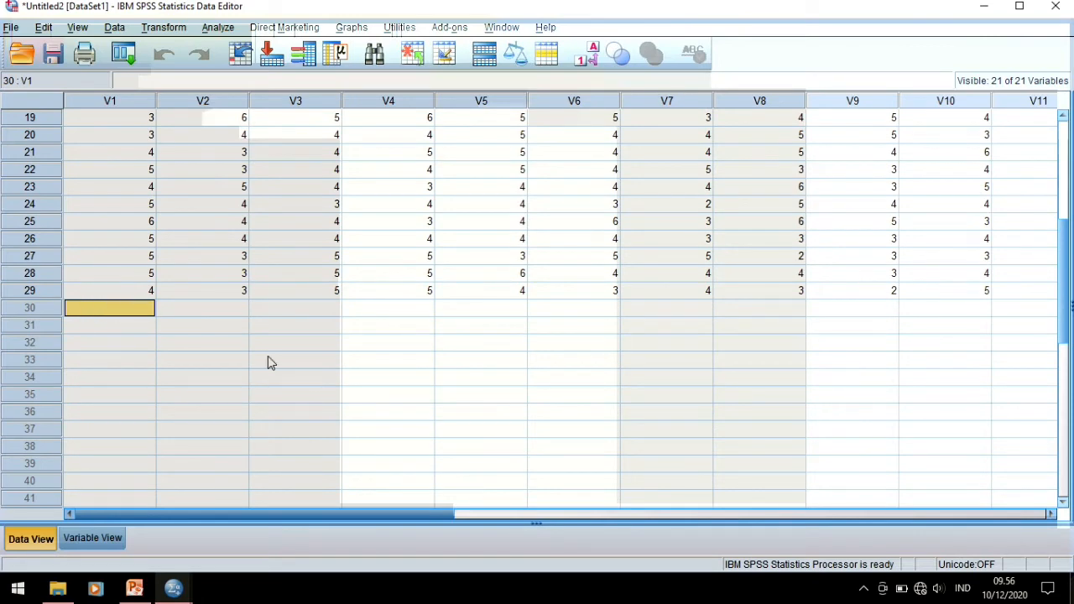
scroll(192, 237, "up", 2)
scroll(184, 259, "down", 8)
scroll(183, 217, "up", 4)
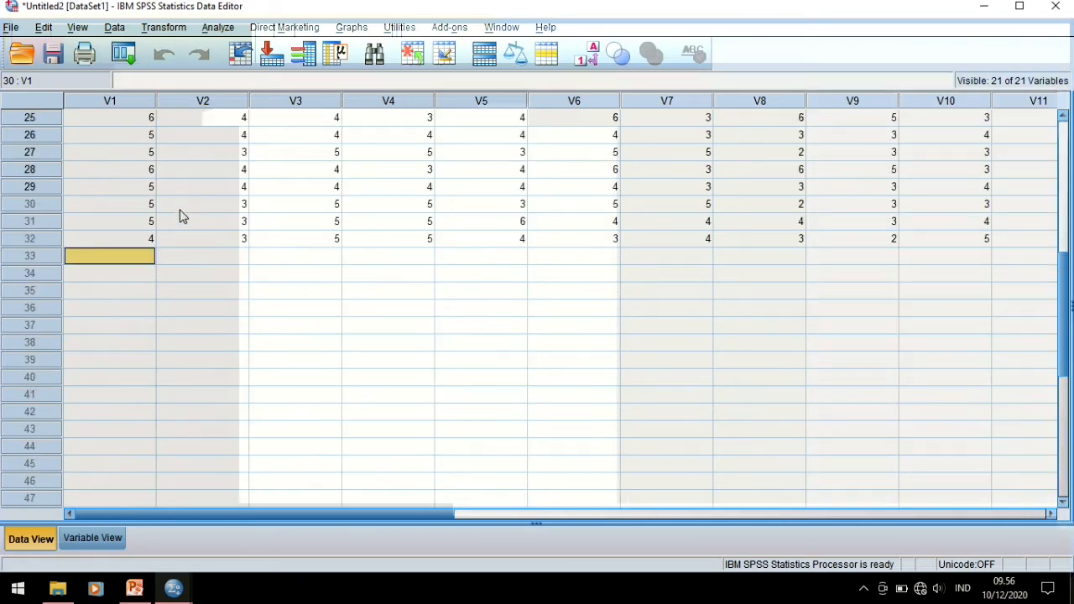
type("5")
key("Tab")
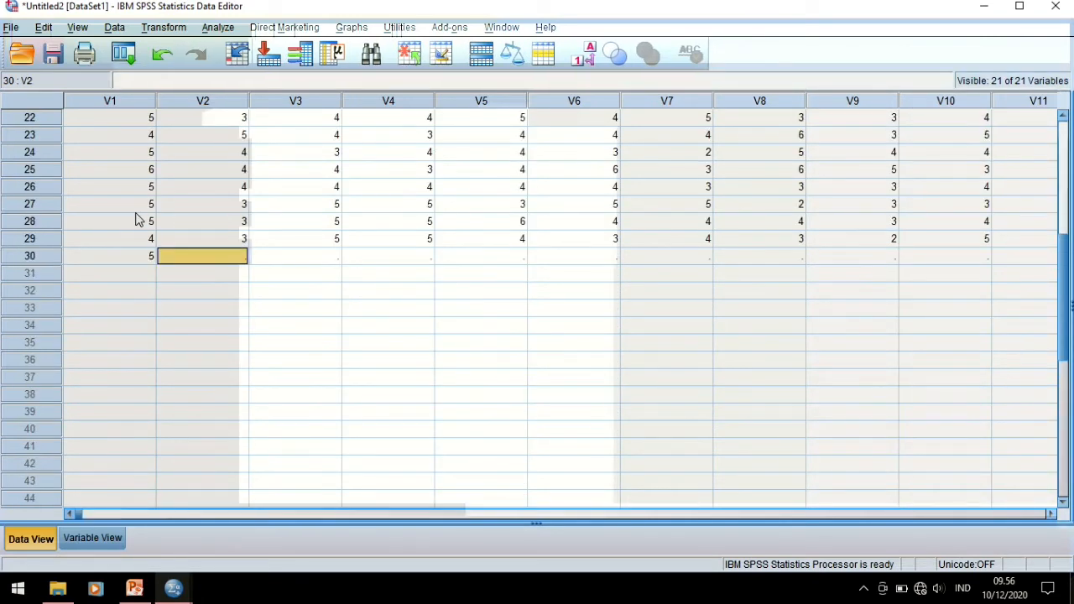
type("3")
key("Tab")
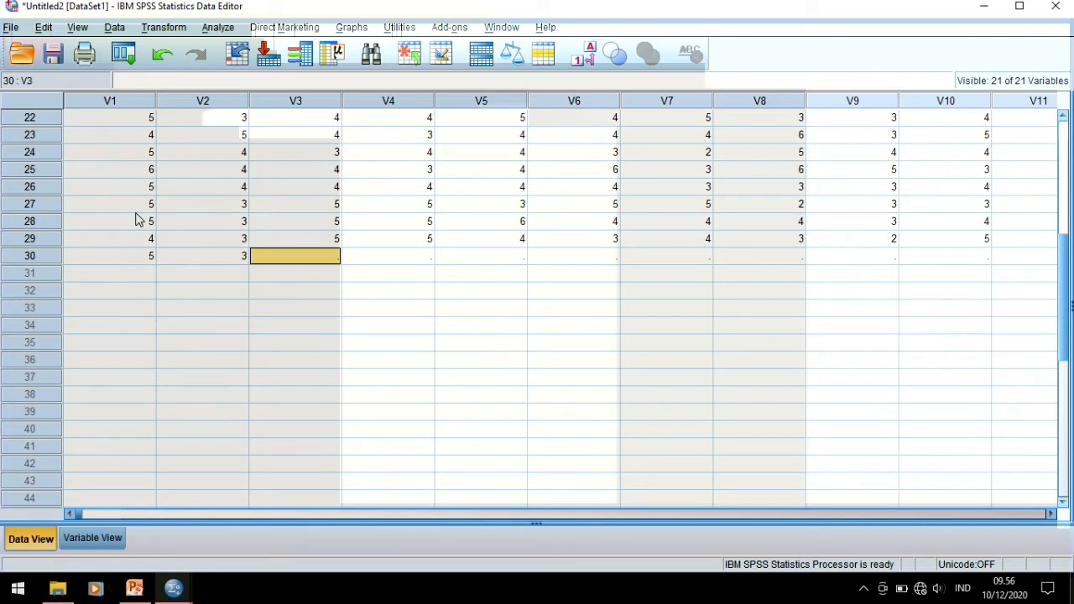
- Fill row 30 with the value 2 in every variable from V1 through V20, overwriting the entries already made in V1 and V2
key("Left")
key("Left")
key("BackSpace")
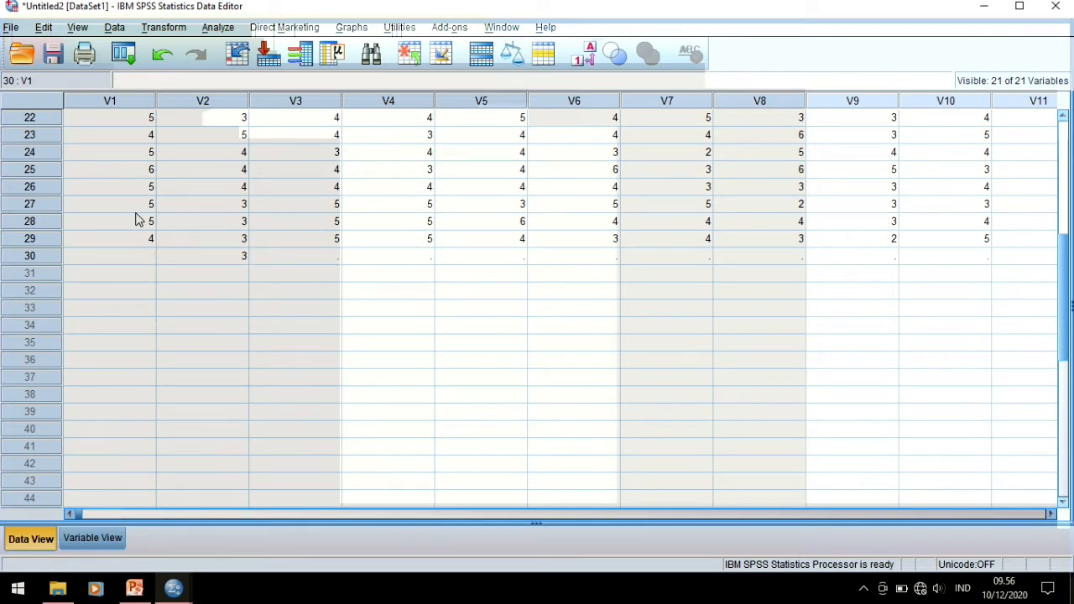
type("2")
key("Tab")
type("2")
key("Tab")
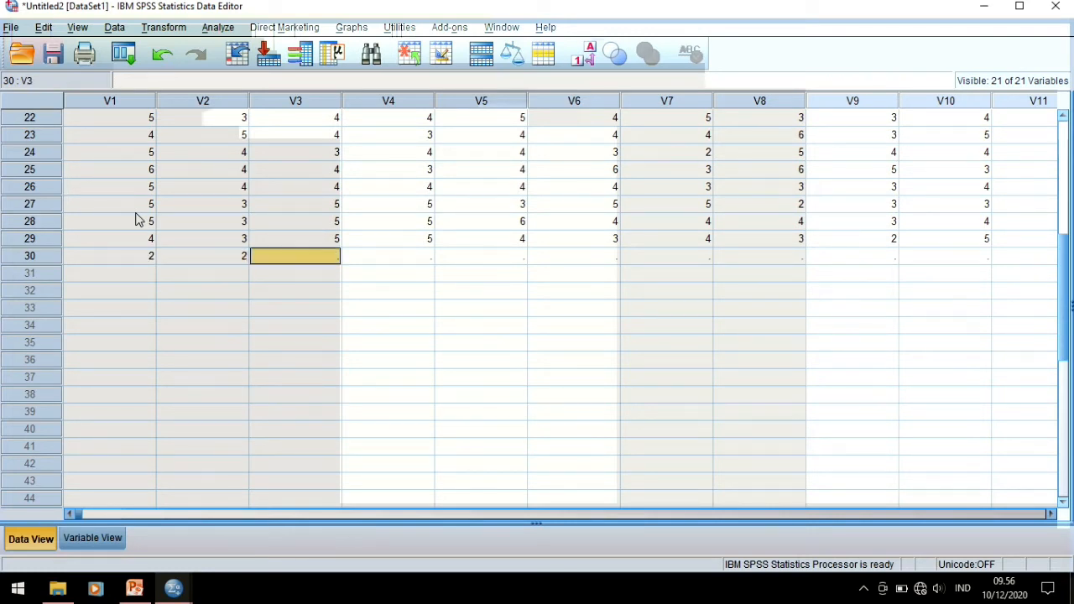
type("2")
key("Tab")
type("2")
key("Tab")
key("2")
key("Tab")
key("2")
key("Tab")
type("2")
key("Tab")
type("2")
key("Right")
type("2")
key("Right")
key("Right")
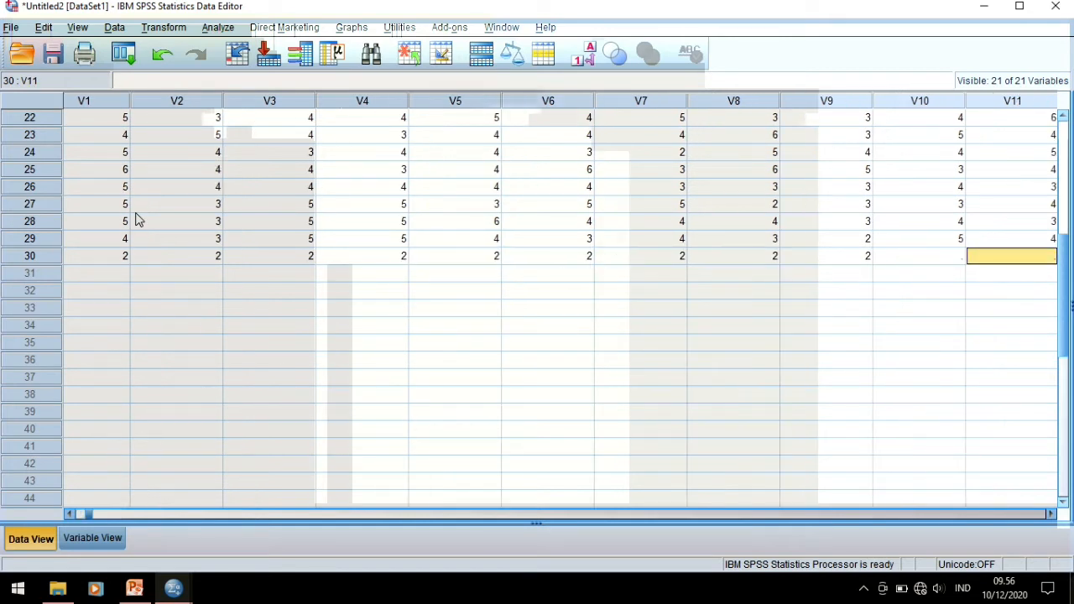
type("2")
key("Right")
key("2")
key("Right")
key("Left")
key("Left")
key("Right")
key("Right")
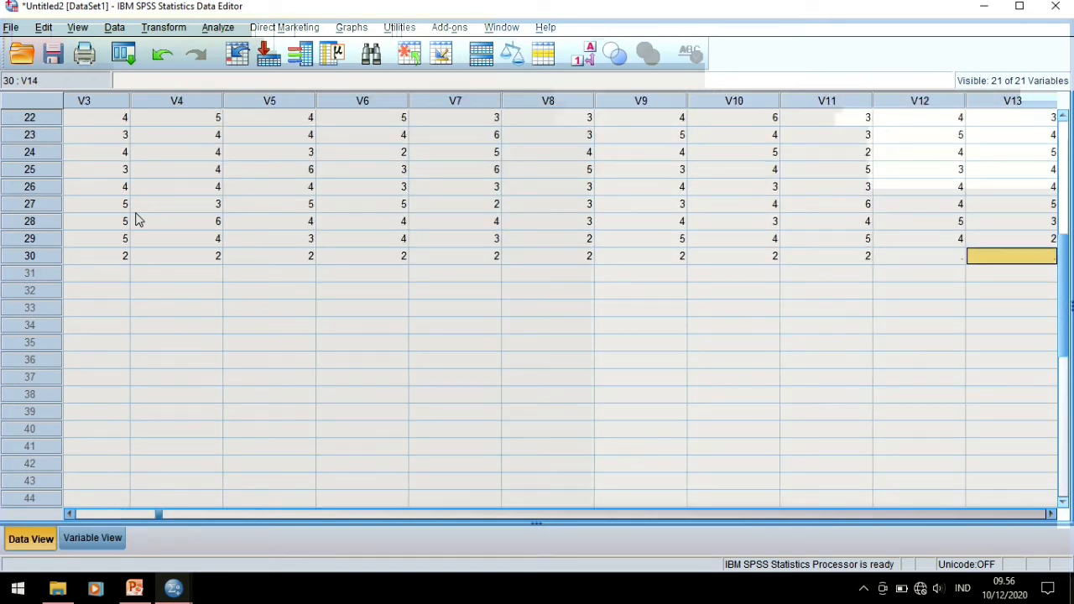
type("2")
key("Right")
type("2")
key("Right")
type("2")
key("Right")
type("2")
key("Right")
key("2")
key("Right")
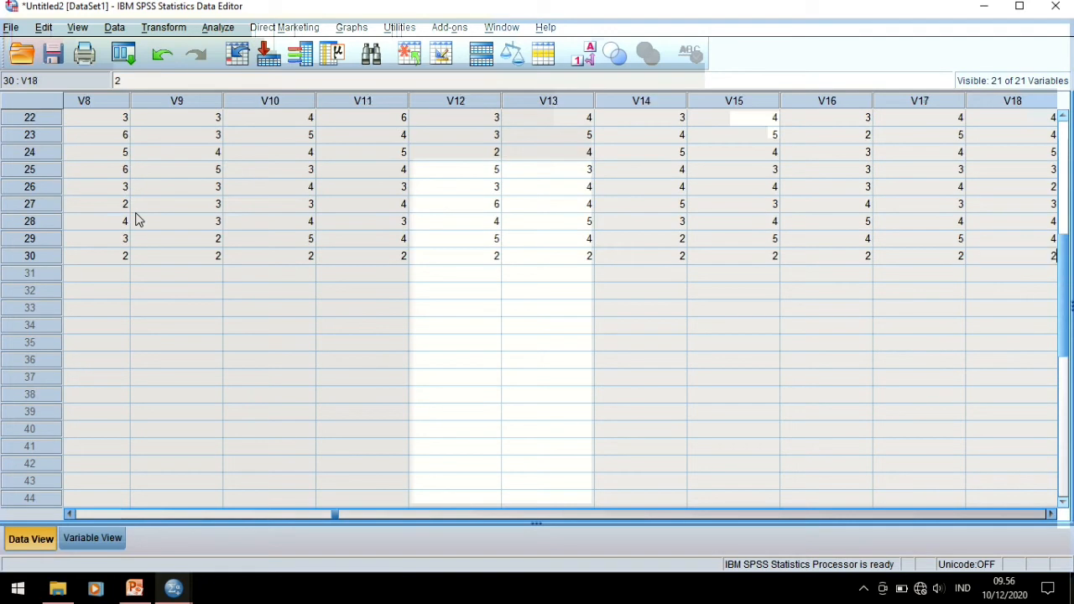
key("2")
key("Right")
key("2")
key("Right")
key("2")
key("Right")
key("2")
key("Right")
- Enter 2 in row 30 of the empty column after V21, clear that value and return to V21
type("2")
key("Left")
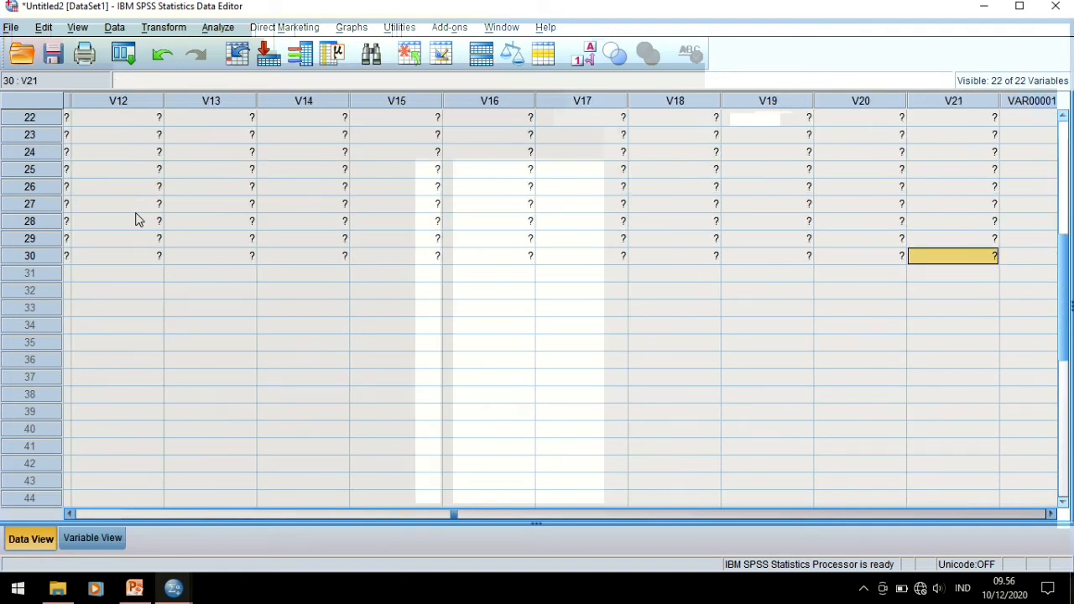
key("Right")
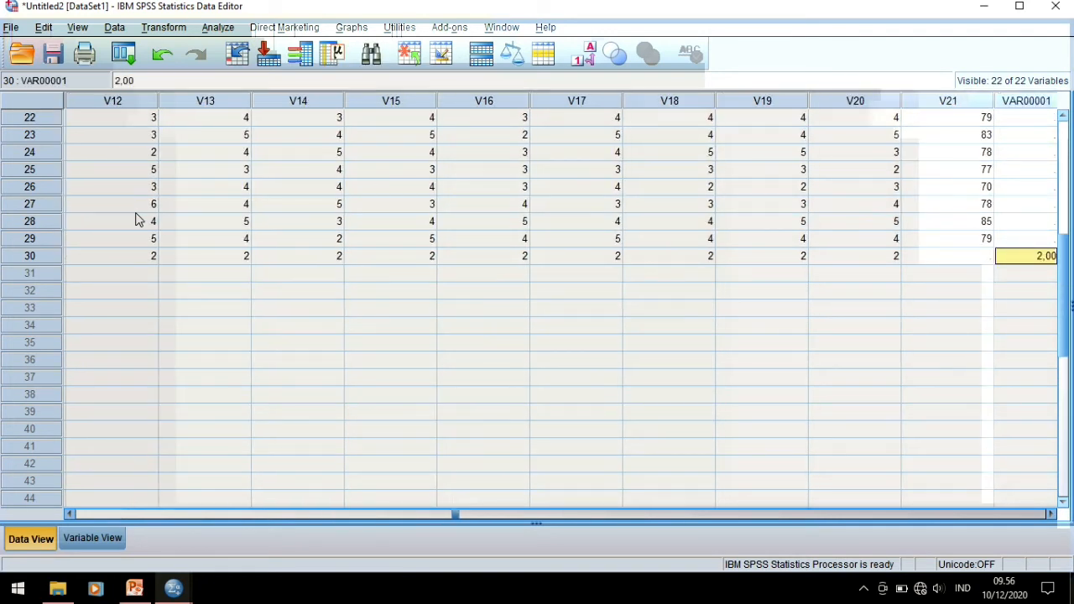
key("BackSpace")
key("Left")
- Review the dataset from the first case, checking the columns from V1 through the one after V21
scroll(846, 249, "up", 7)
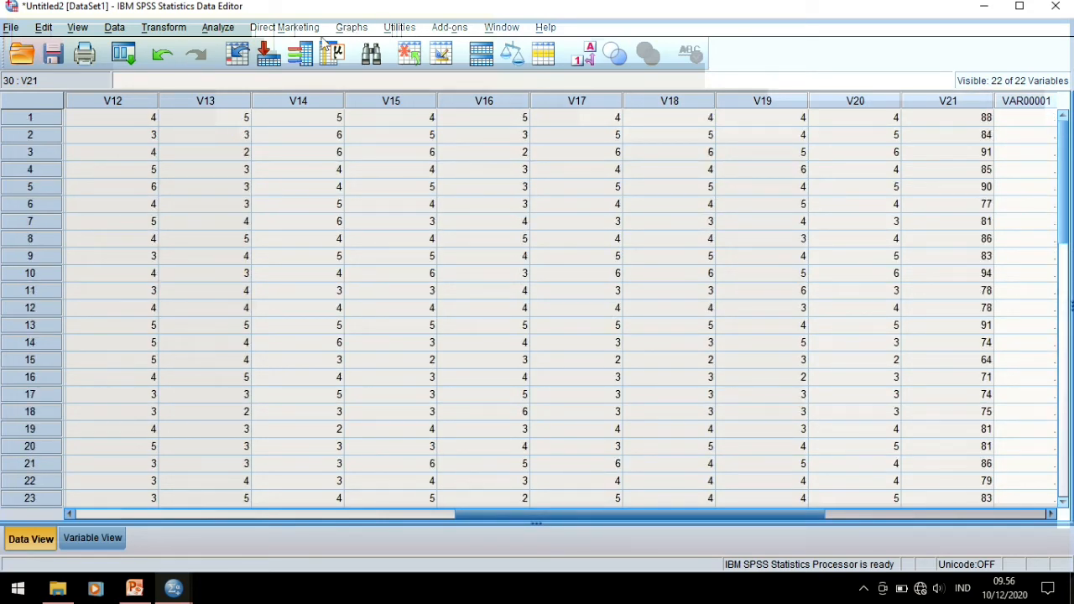
left_click_drag(786, 511, 405, 510)
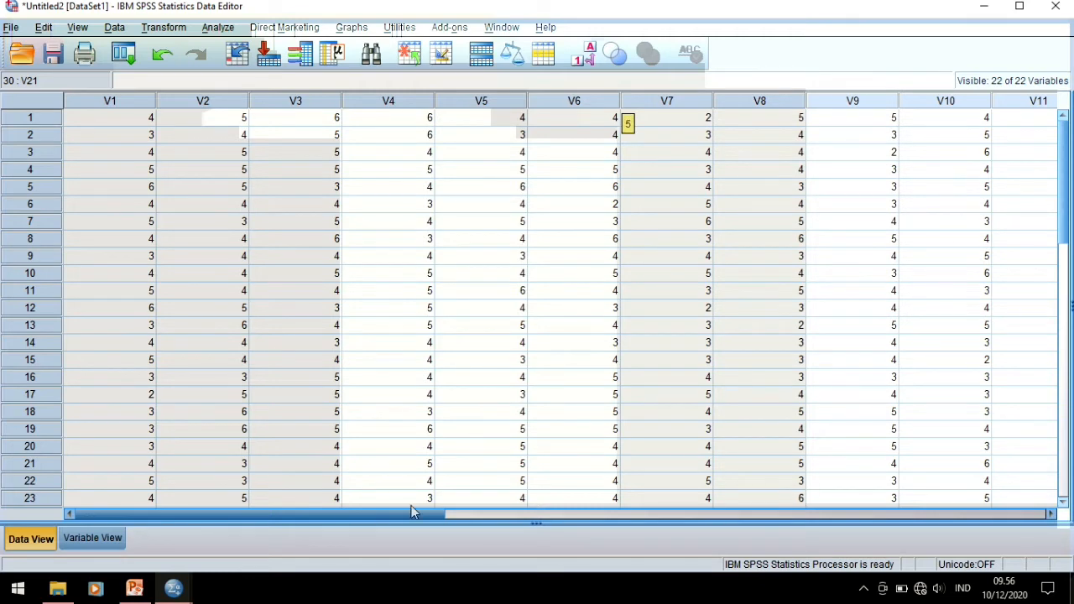
left_click_drag(412, 513, 1034, 488)
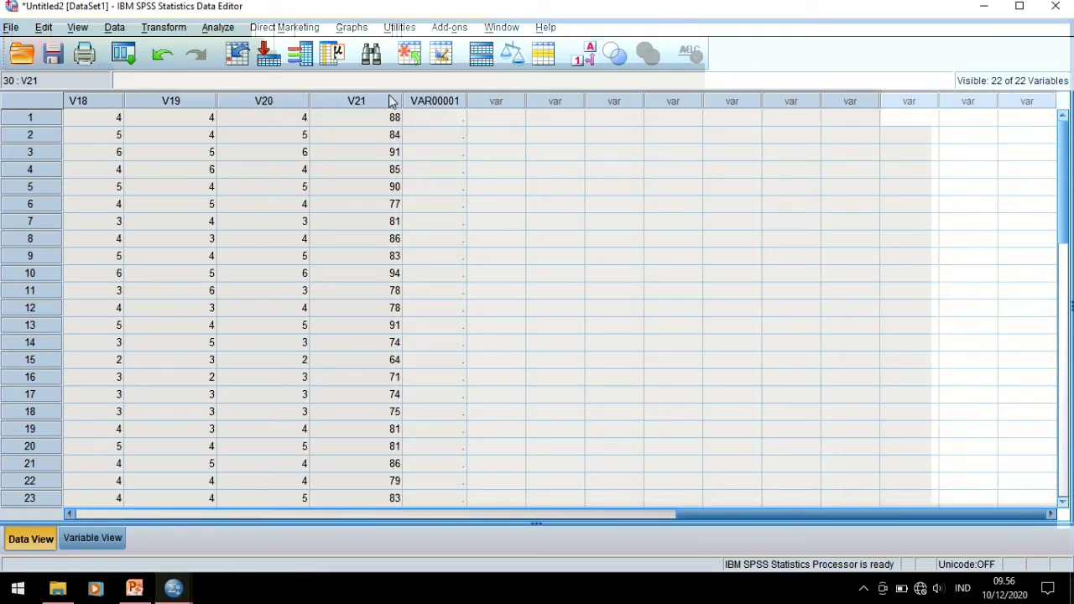
- Enter 40 as the V21 value for case 30, comparing with the V21 entry of the first case
left_click(367, 119)
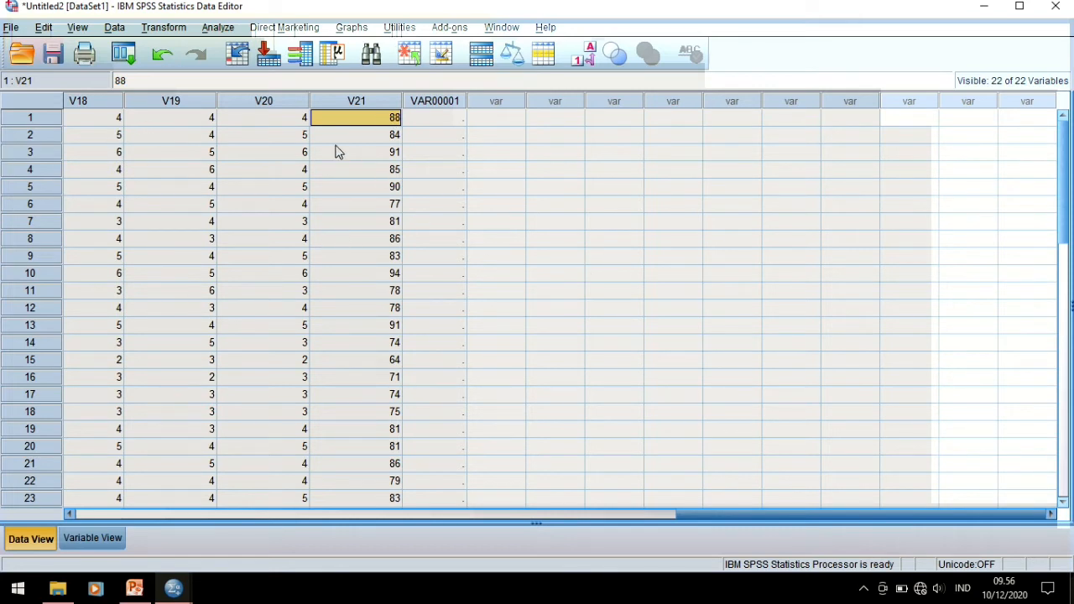
scroll(359, 258, "down", 5)
left_click(366, 360)
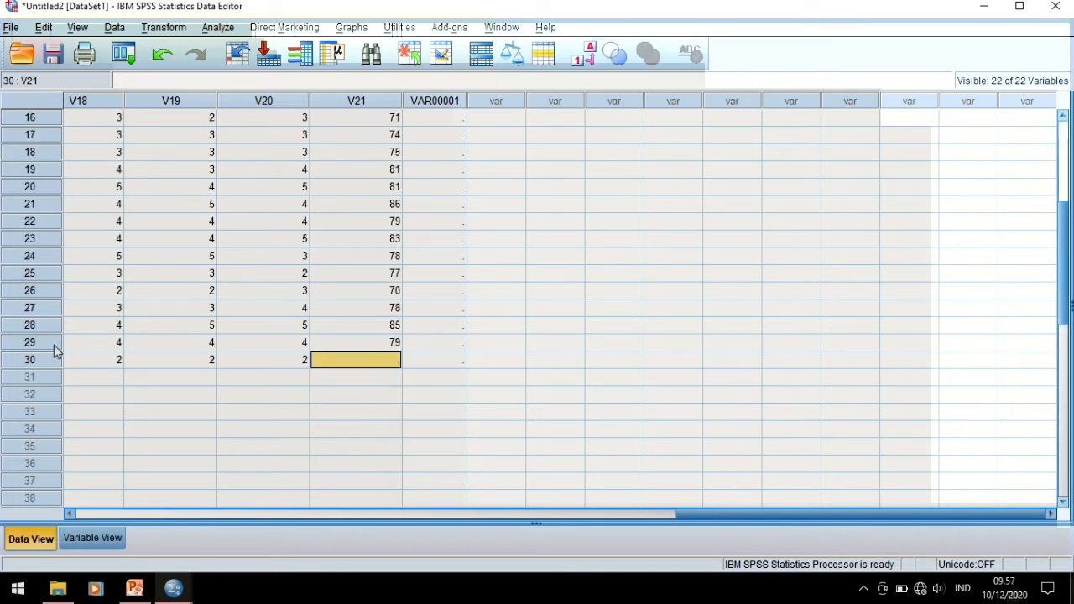
type("40")
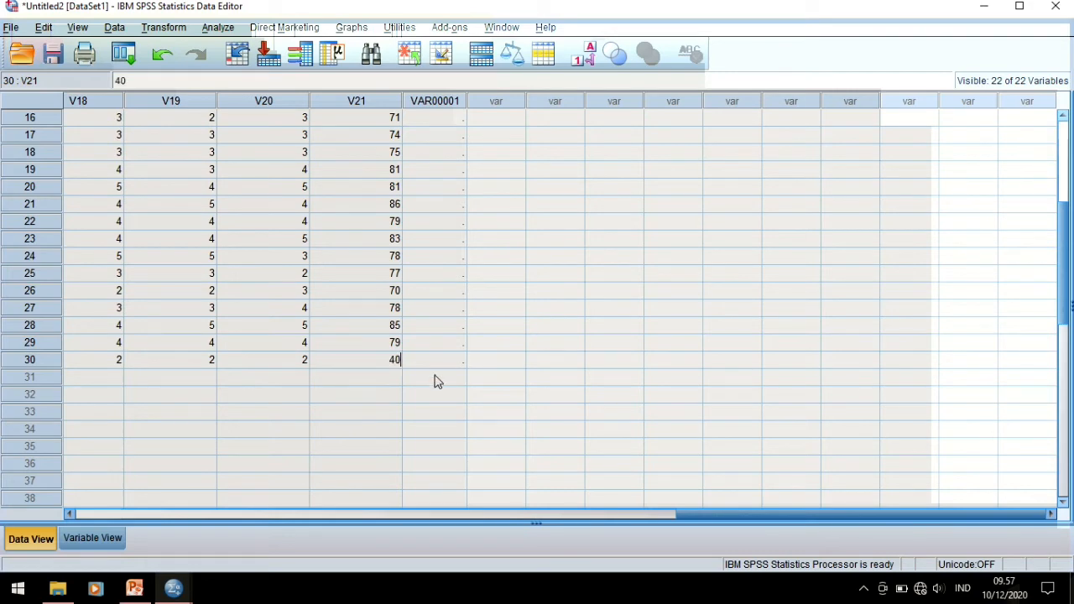
left_click(613, 395)
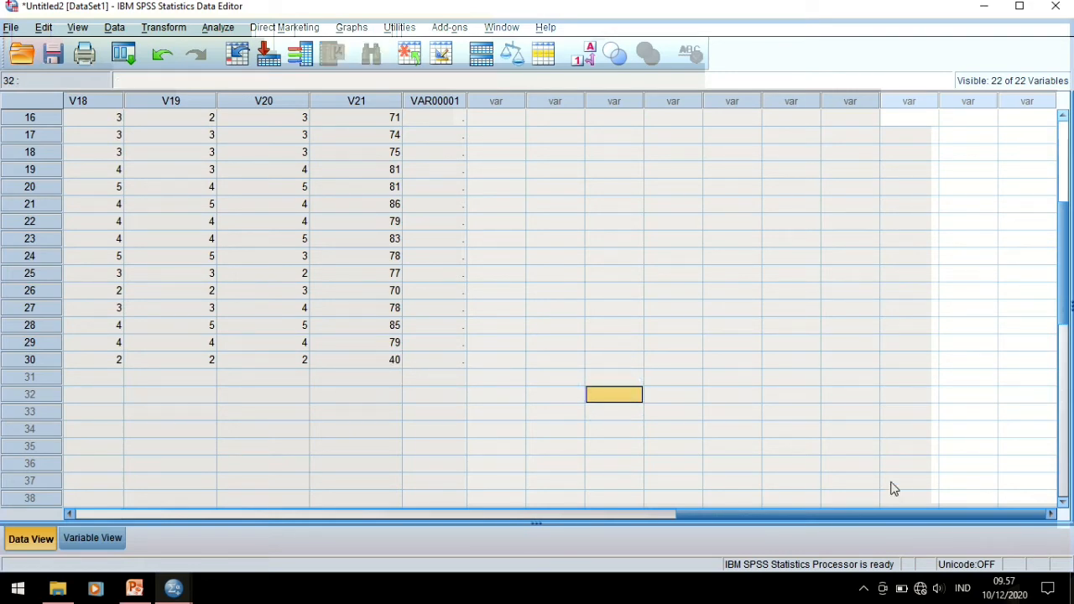
- Go back to the start of the dataset and select the whole row of case 1
left_click_drag(663, 514, 225, 511)
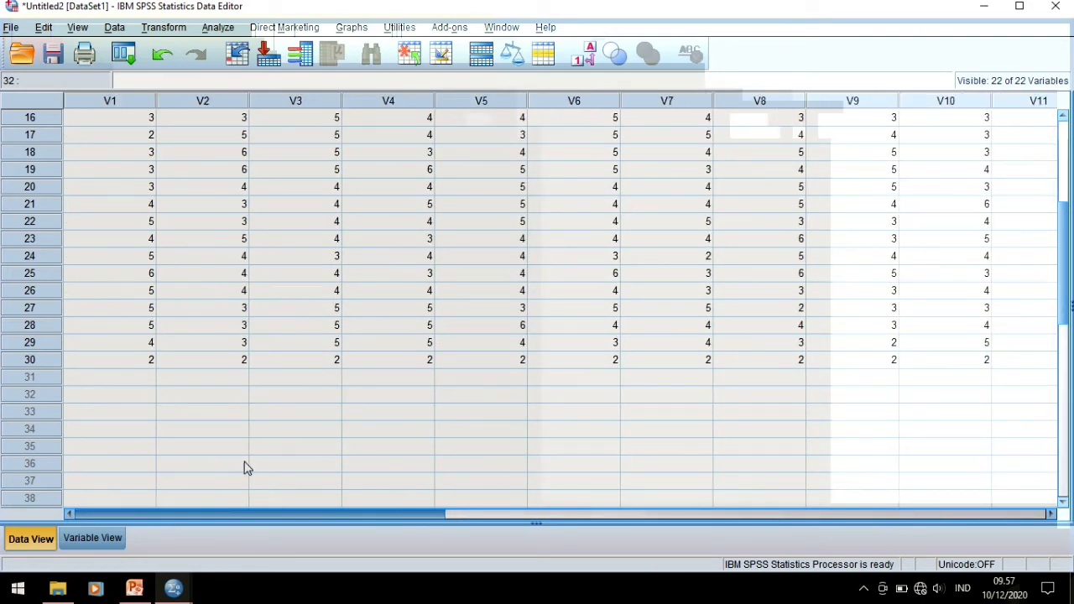
scroll(53, 136, "up", 5)
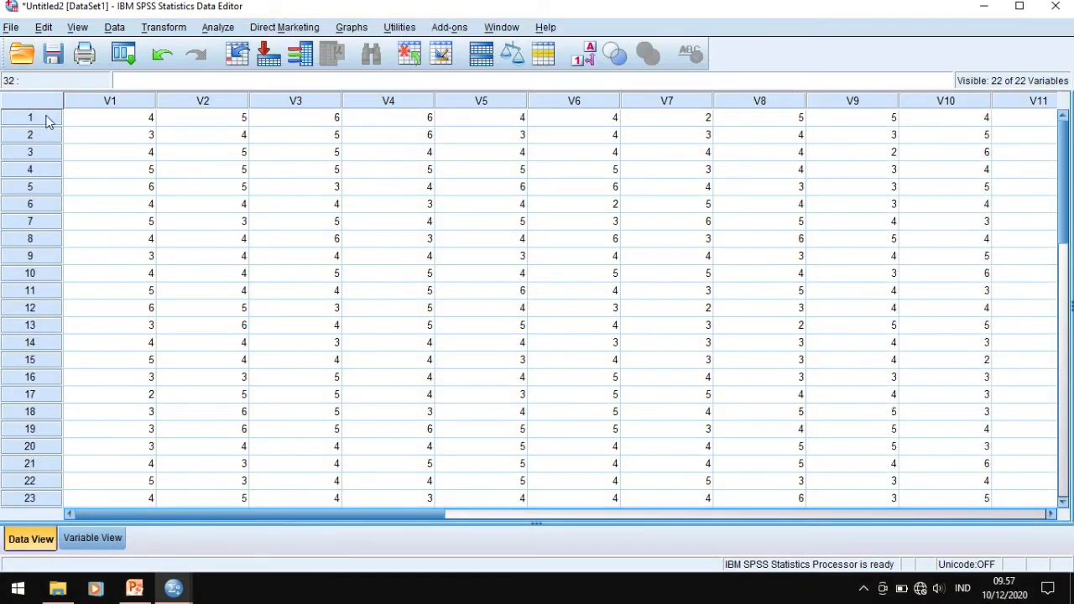
left_click(49, 122)
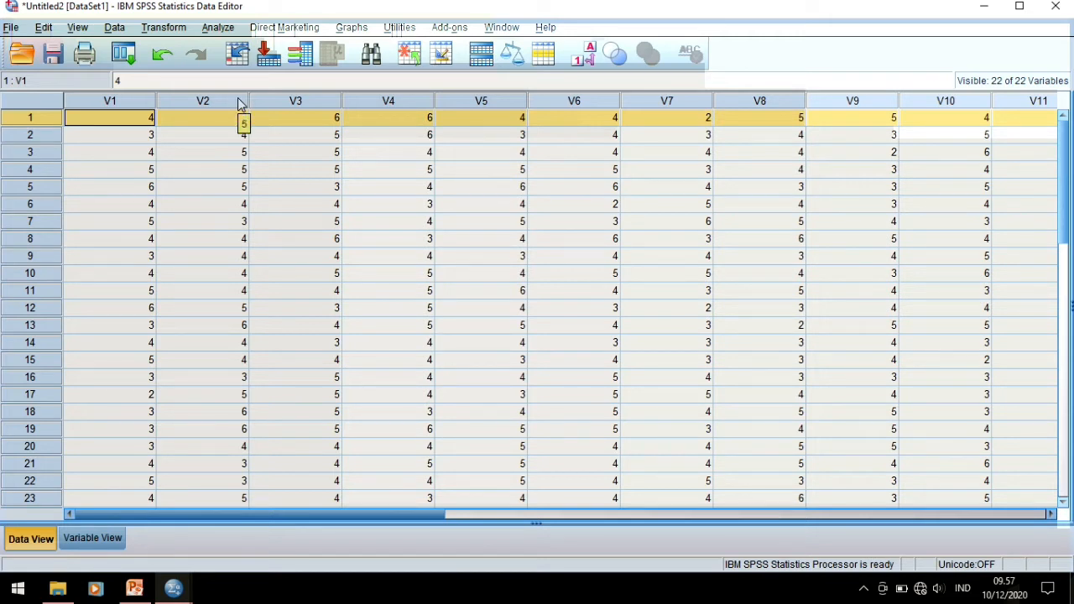
- Switch to the PowerPoint presentation, view the survey items on slides 28 and 27, and return to SPSS
left_click(134, 587)
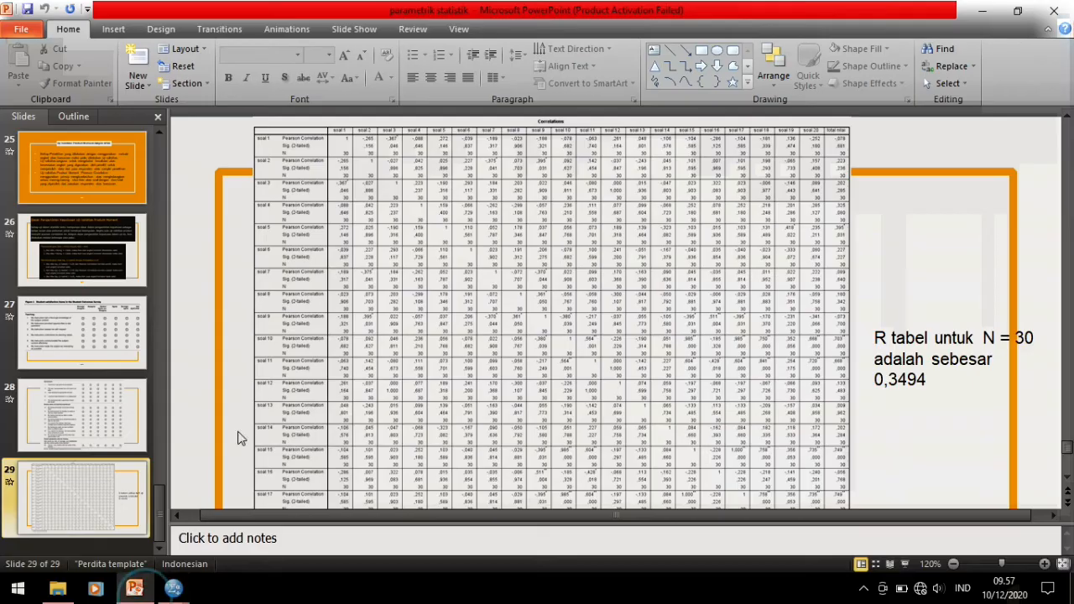
left_click(82, 416)
left_click(99, 323)
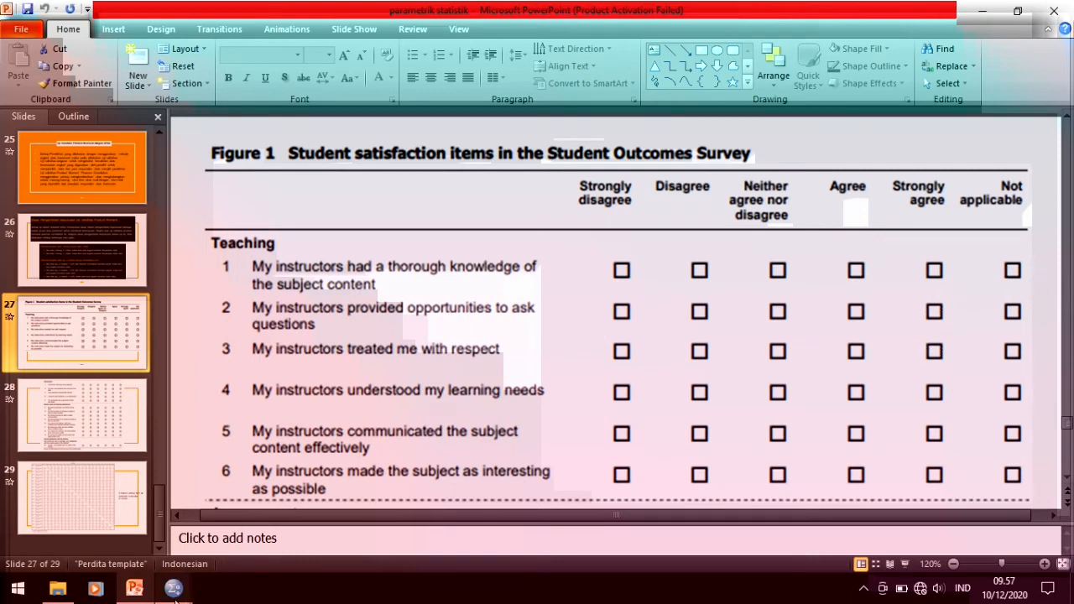
mouse_move(173, 588)
left_click(269, 499)
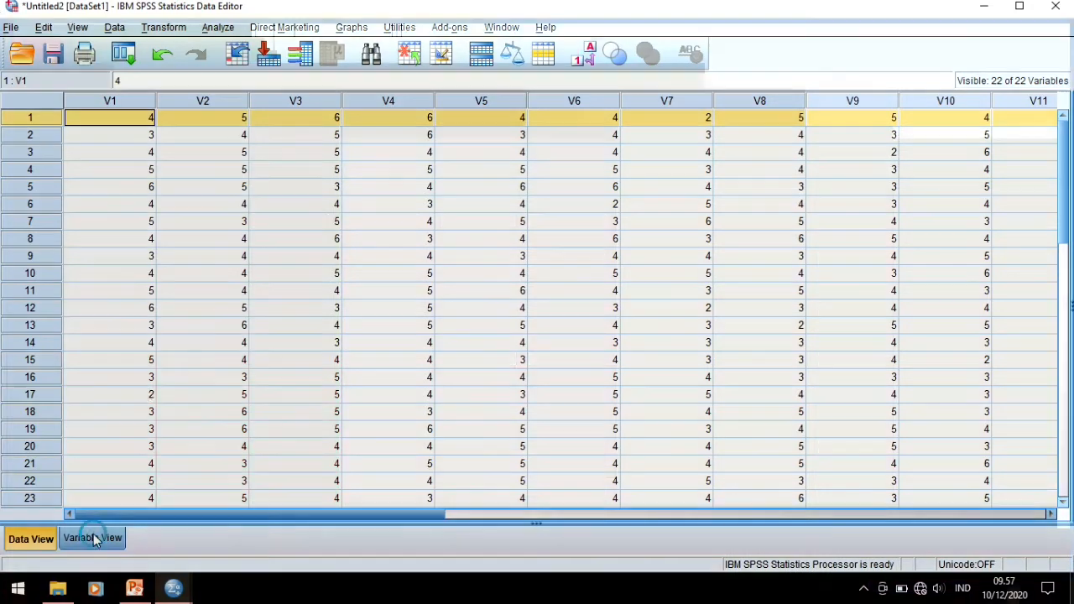
- Delete the empty variable VAR00001 from the variable definitions
left_click(93, 537)
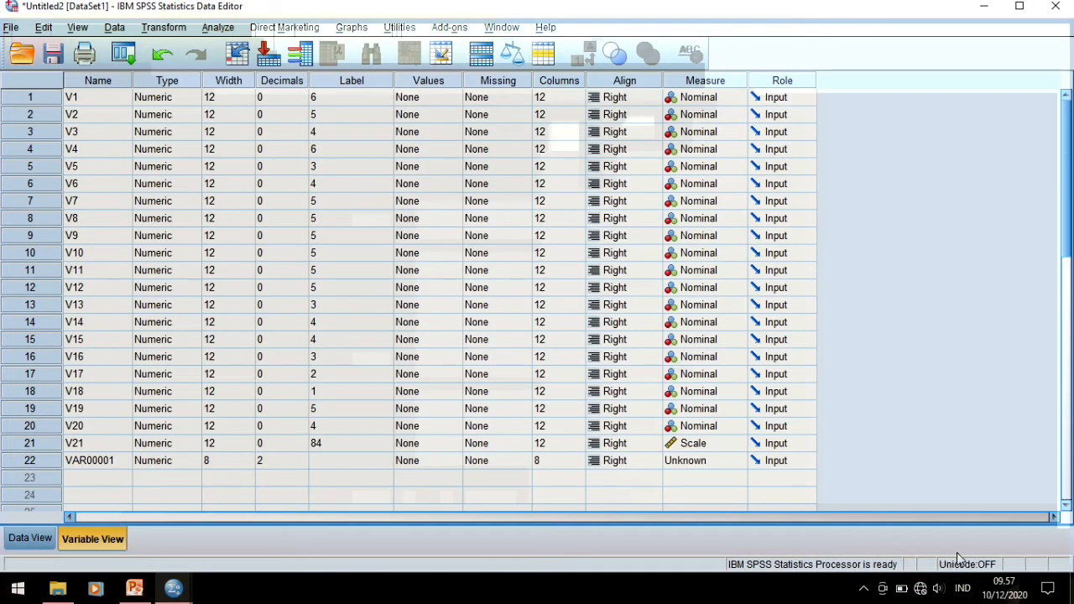
left_click(947, 515)
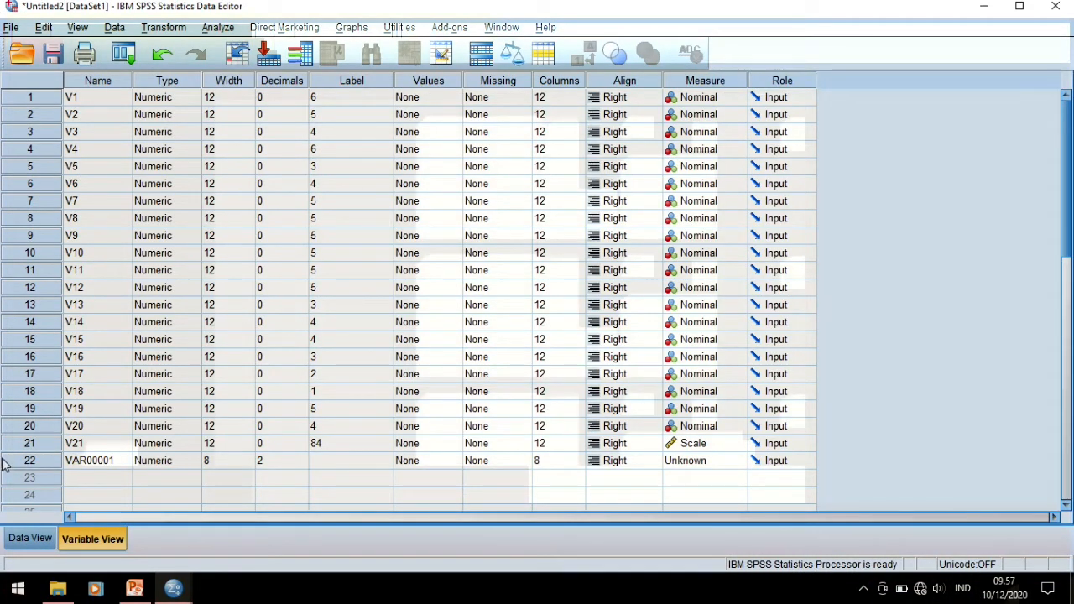
left_click(29, 461)
right_click(29, 460)
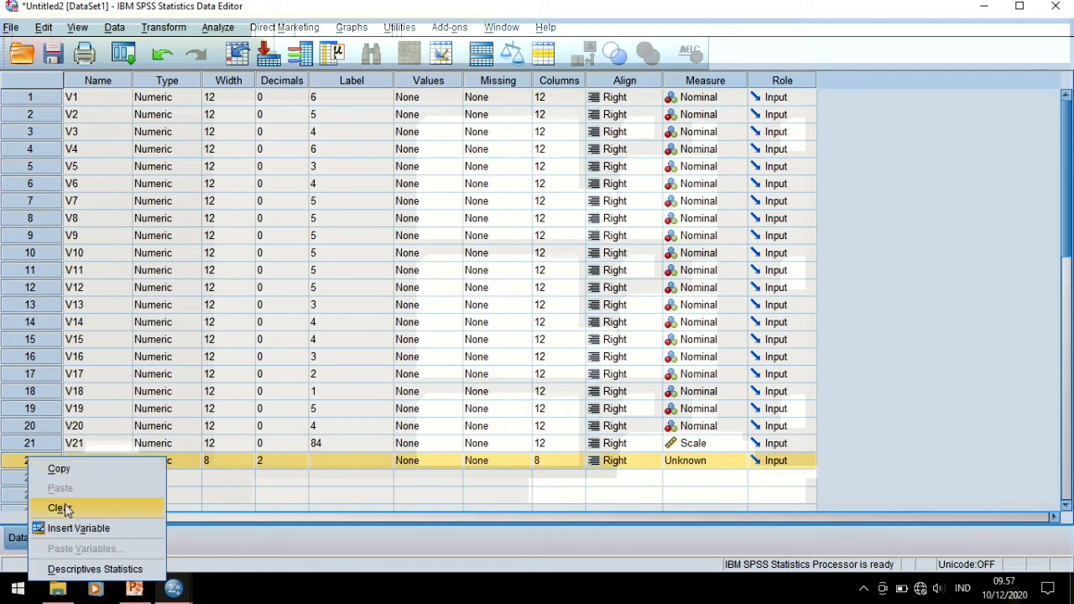
left_click(59, 506)
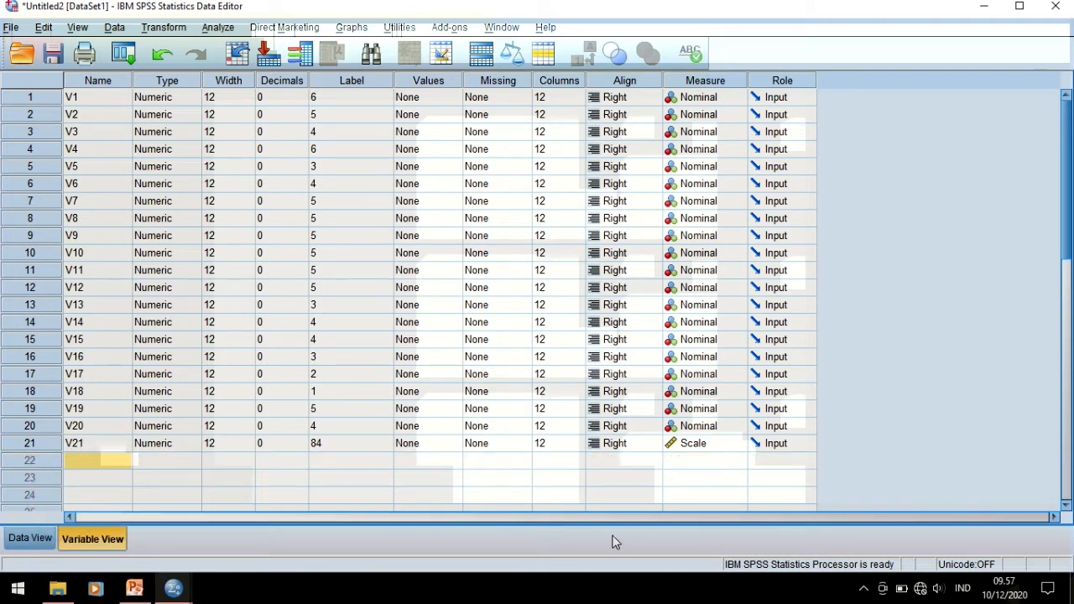
- Rename the variables V1 through V5 as Q1 through Q5
left_click(82, 99)
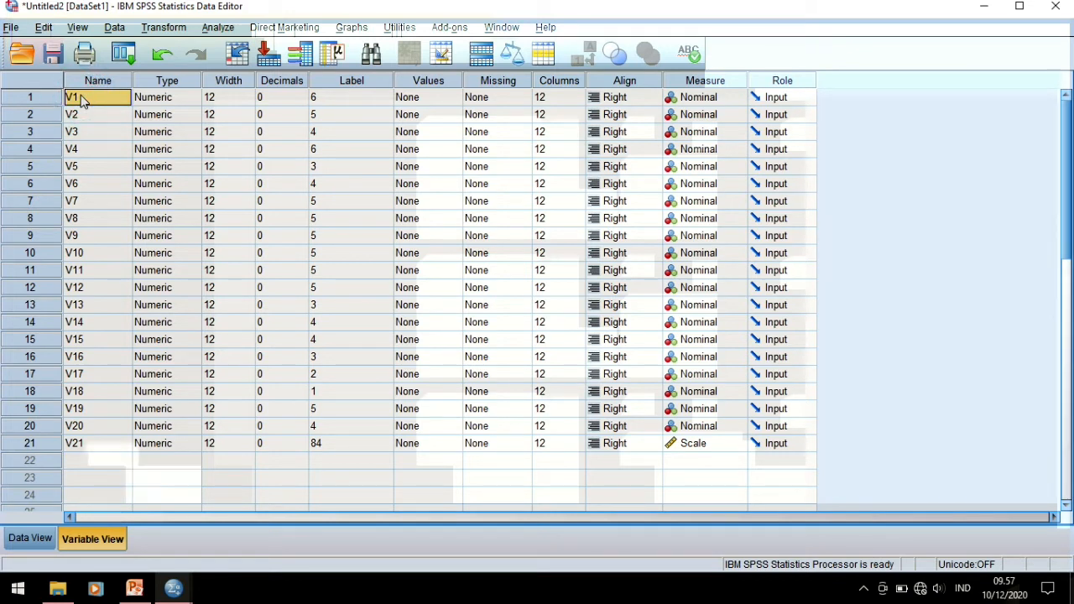
double_click(77, 96)
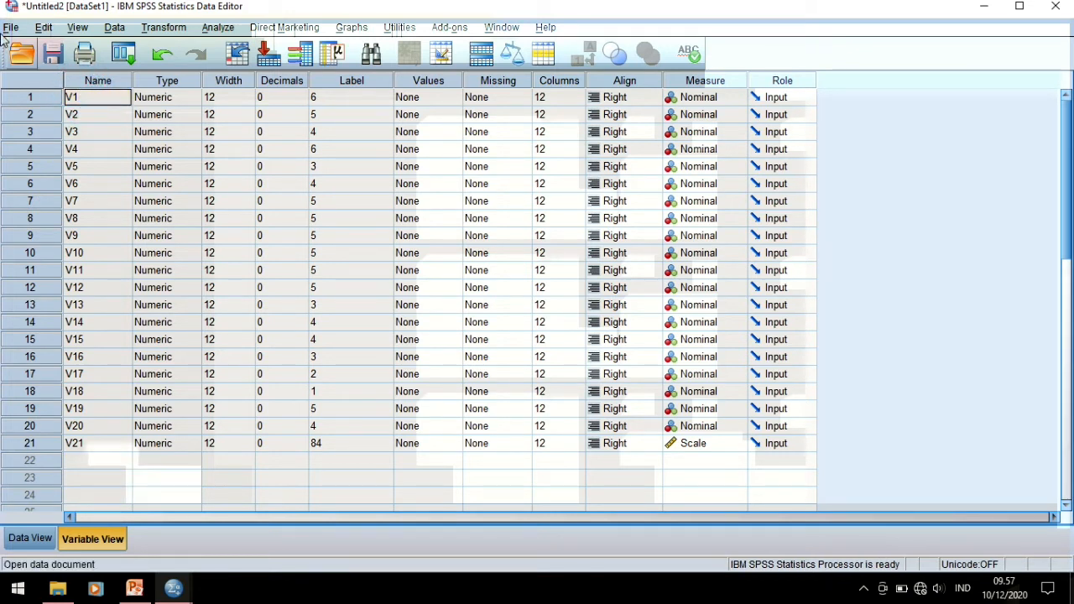
key("BackSpace")
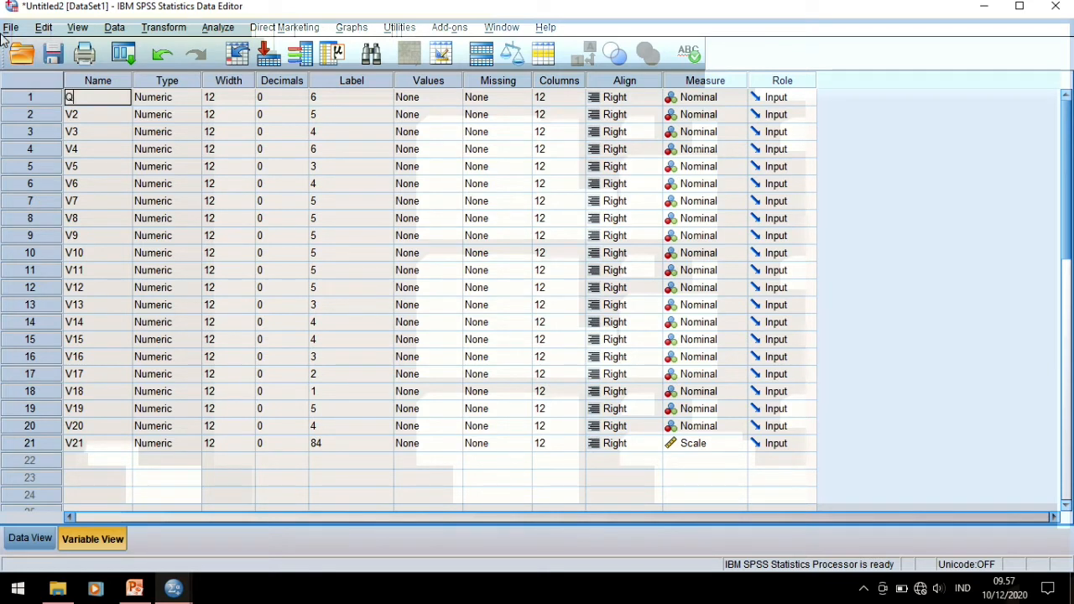
key("Return")
type("Q")
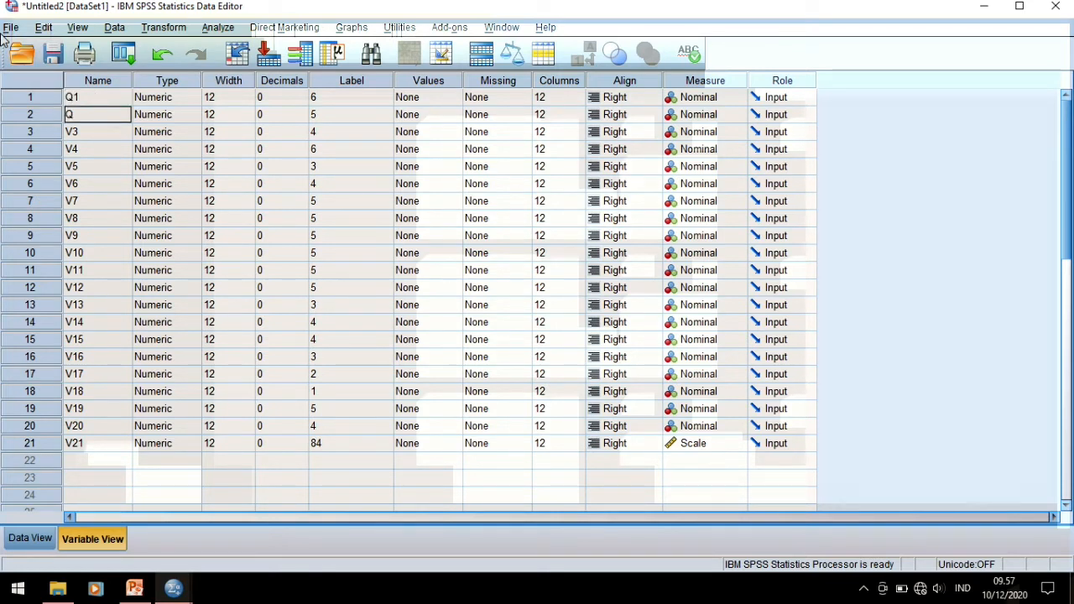
type("2")
key("Return")
type("Q3")
key("Return")
type("Q4")
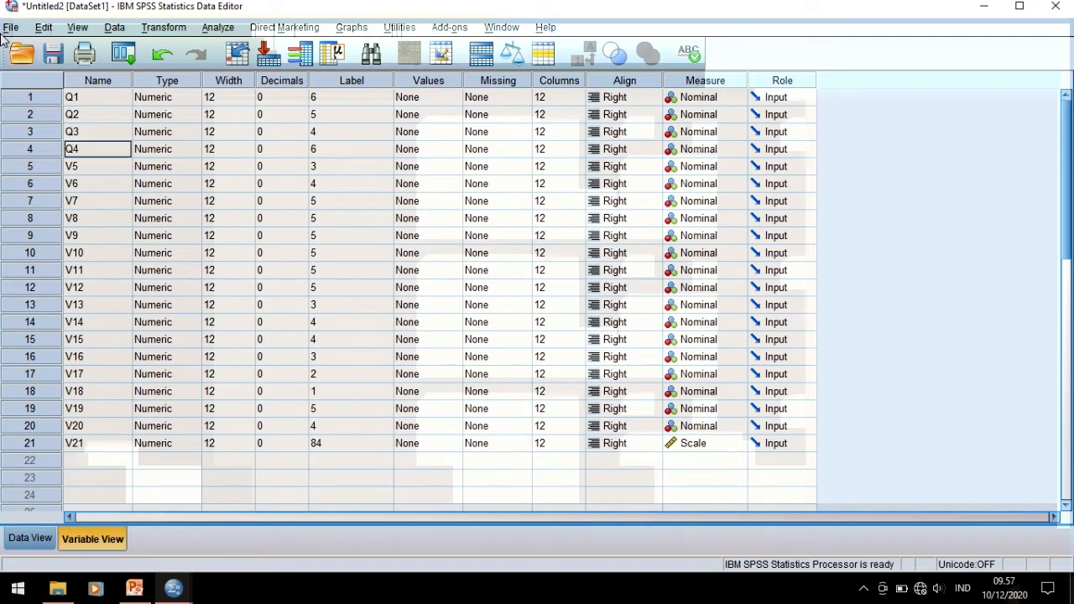
key("Return")
type("Q5")
key("Return")
- Rename the variables V6 through V10 as Q6 through Q10
type("Q")
type("Q7")
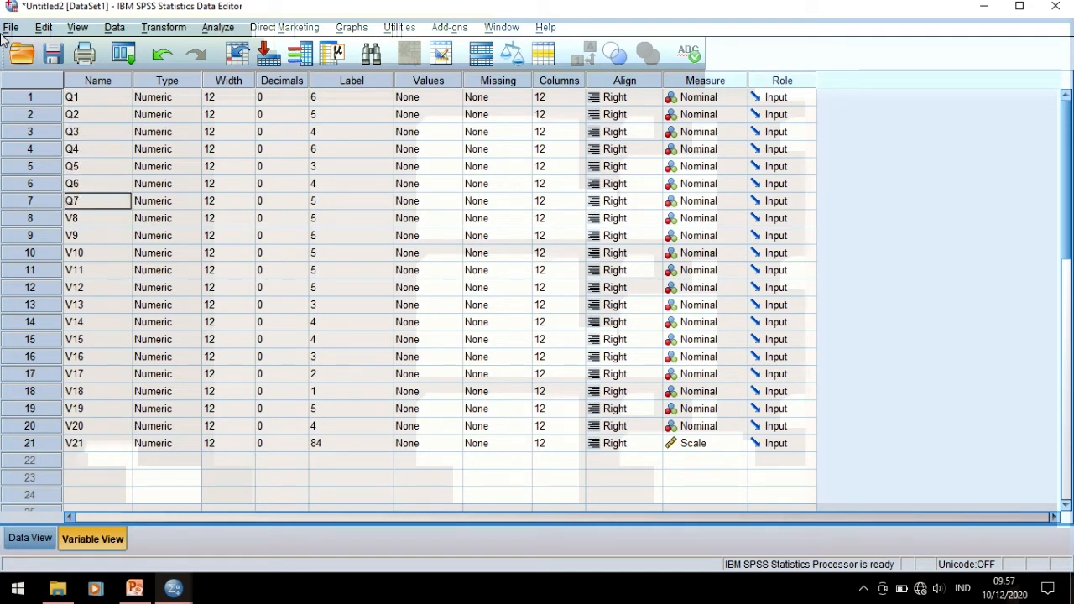
key("Return")
type("Q")
key("Return")
type("Q")
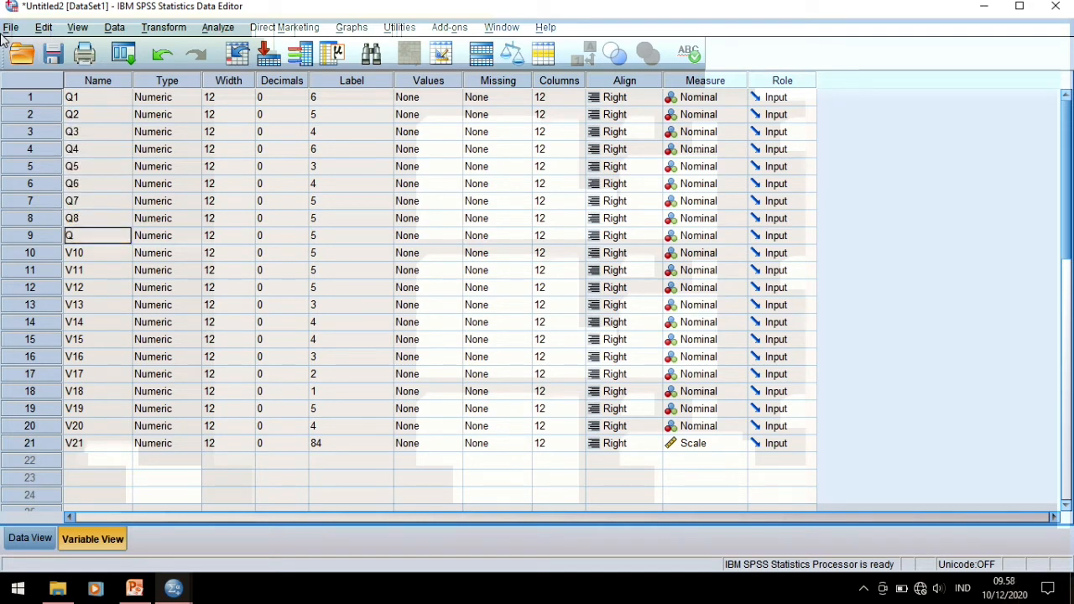
key("Return")
type("Q10")
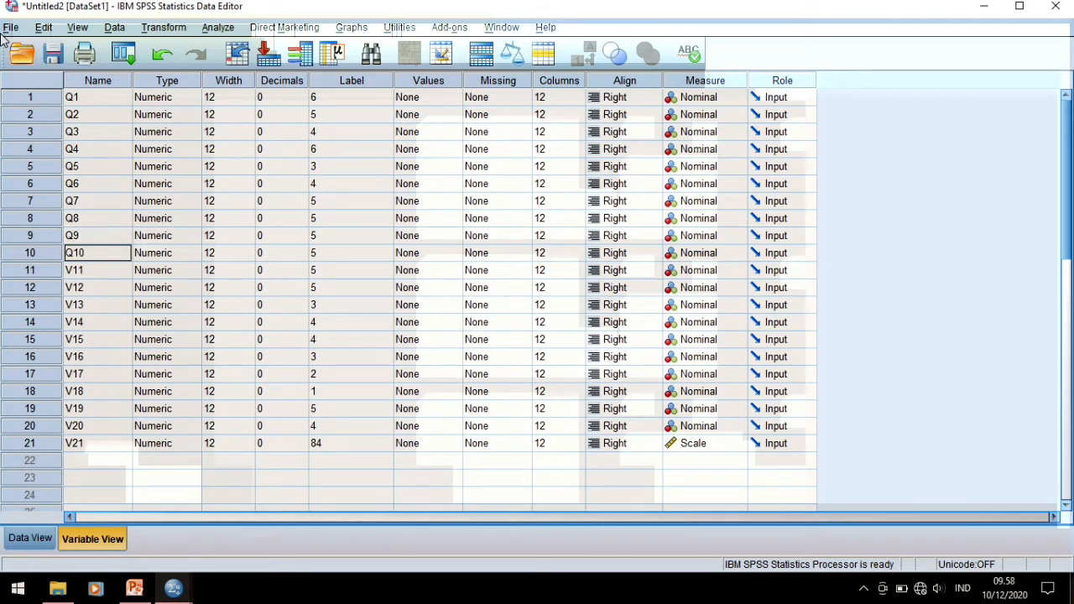
key("Return")
- Rename the variables V11 through V15 as Q11 through Q15
type("Q11")
key("Return")
type("Q12")
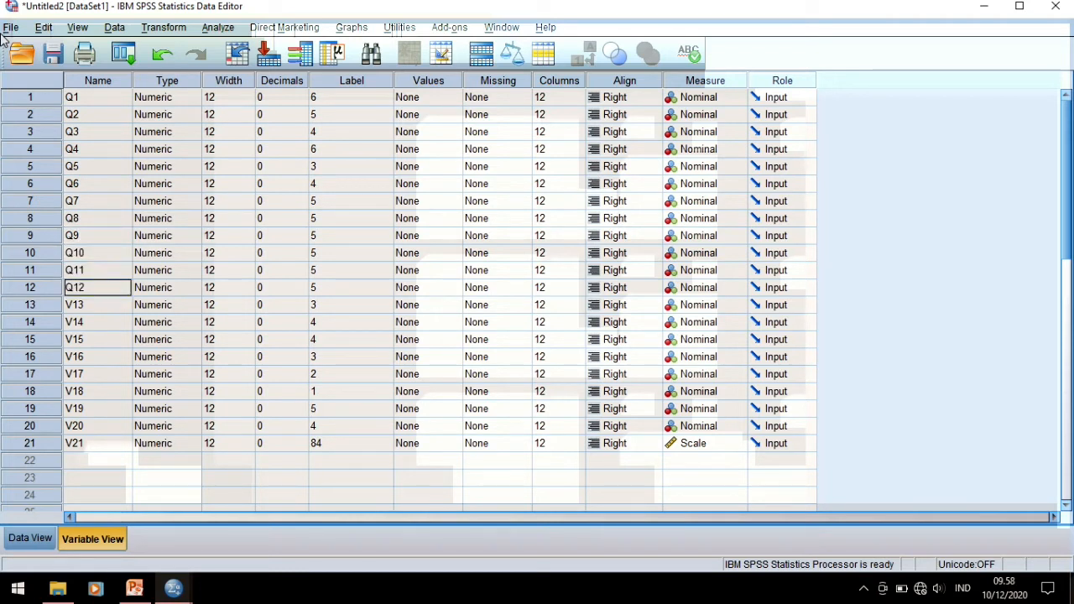
key("Return")
type("Q13")
key("Return")
type("Q14")
key("Return")
type("Q")
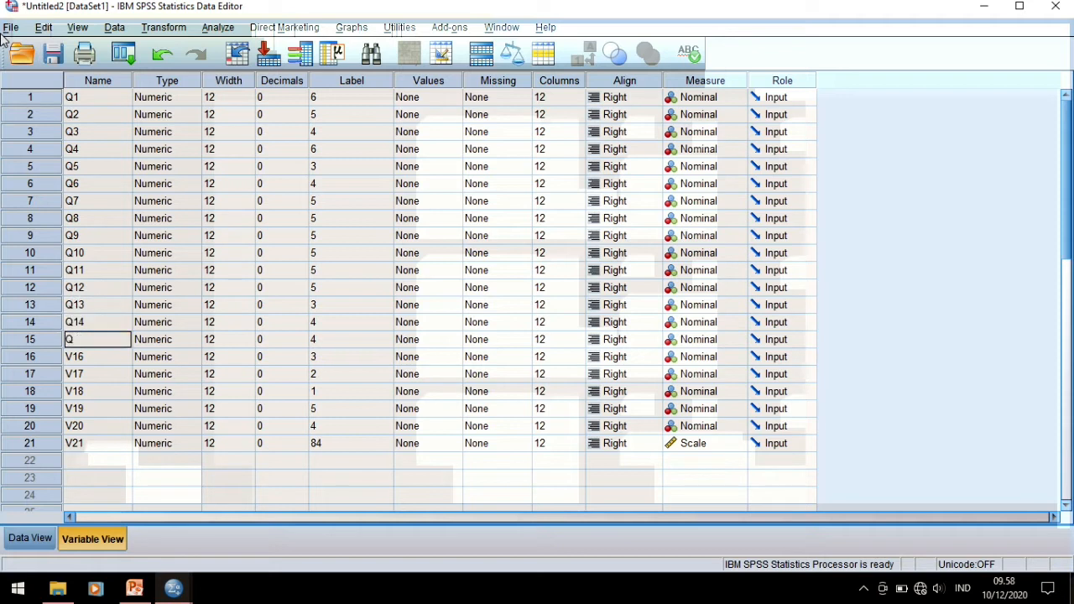
type("15")
key("Return")
- Rename the variables V16 through V20 as Q16 through Q20, and rename V21 as TOTAL
type("Q16")
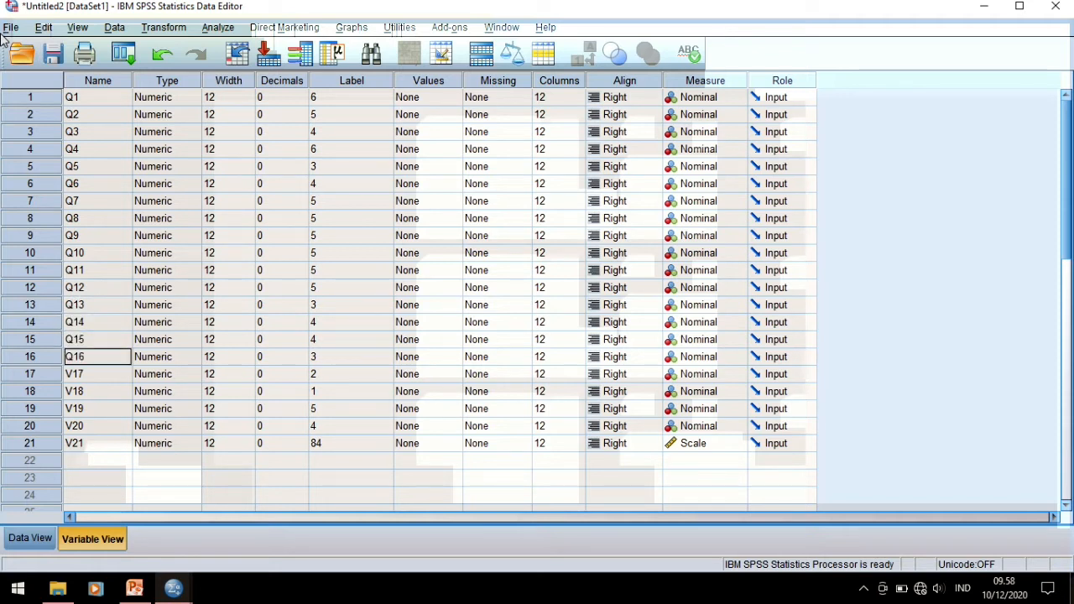
key("Return")
type("Q")
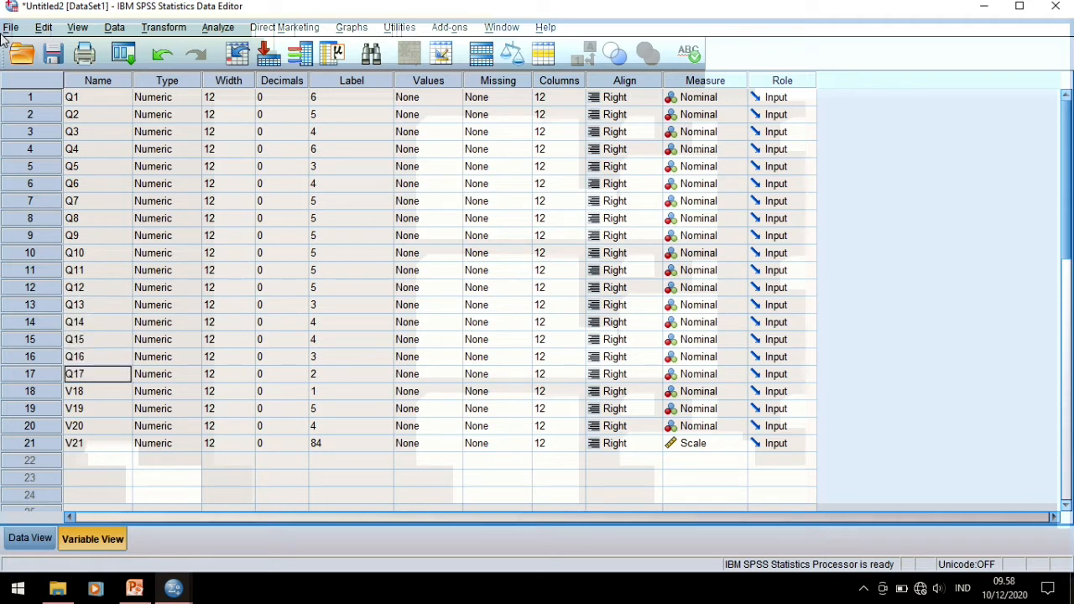
type("17")
key("Return")
type("Q18")
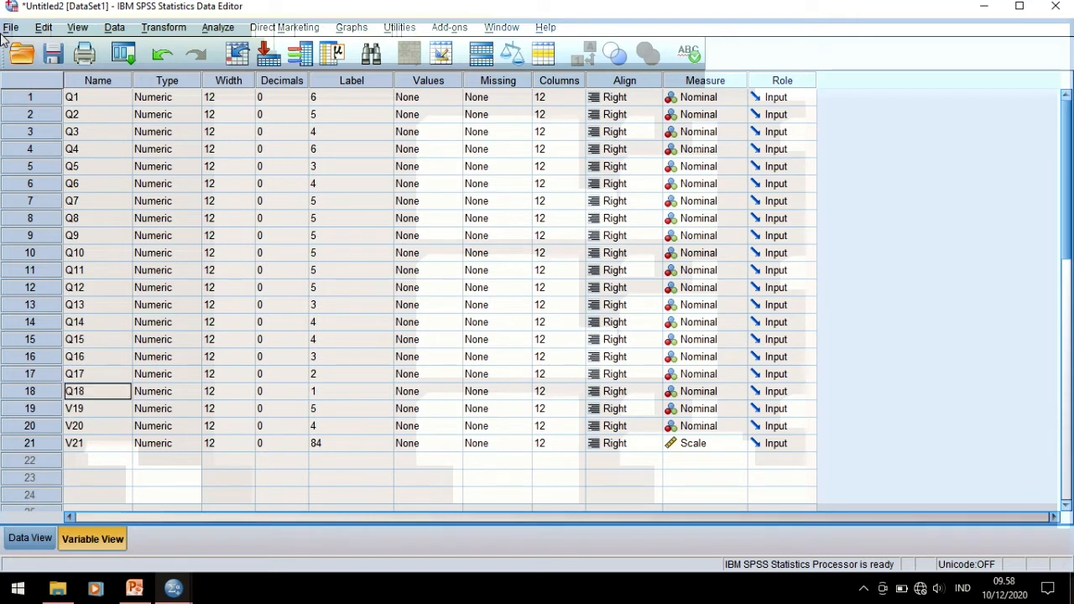
key("Return")
type("Q1")
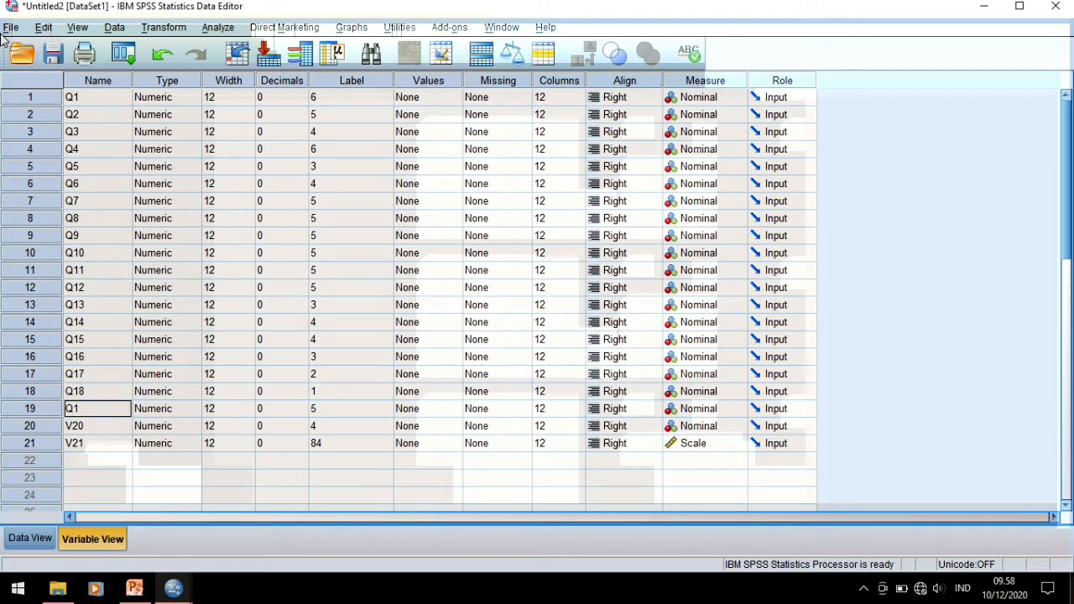
key("Return")
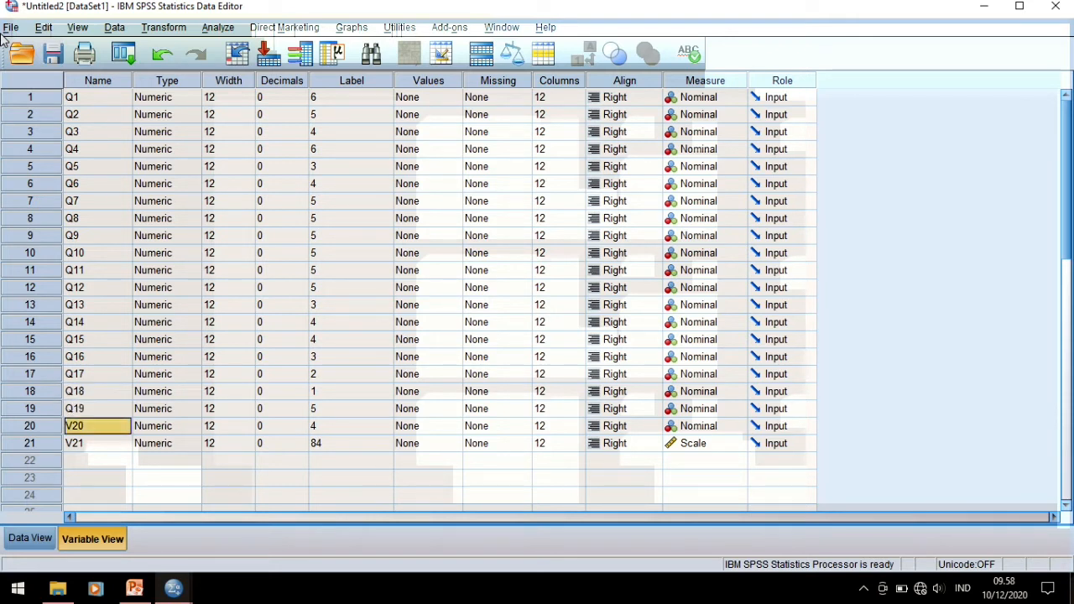
type("Q2")
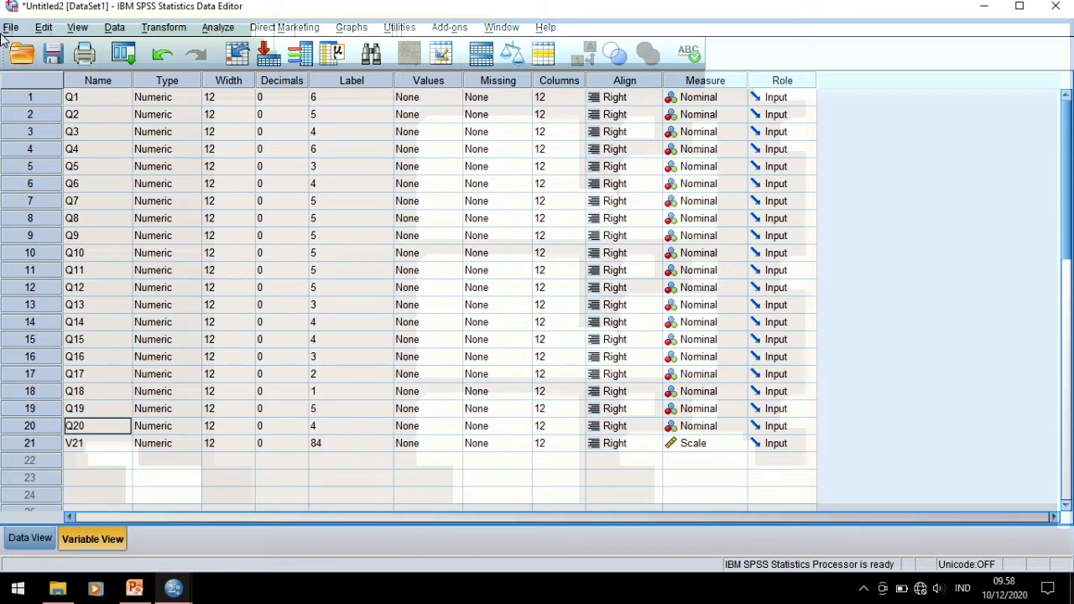
key("Return")
type("TPO")
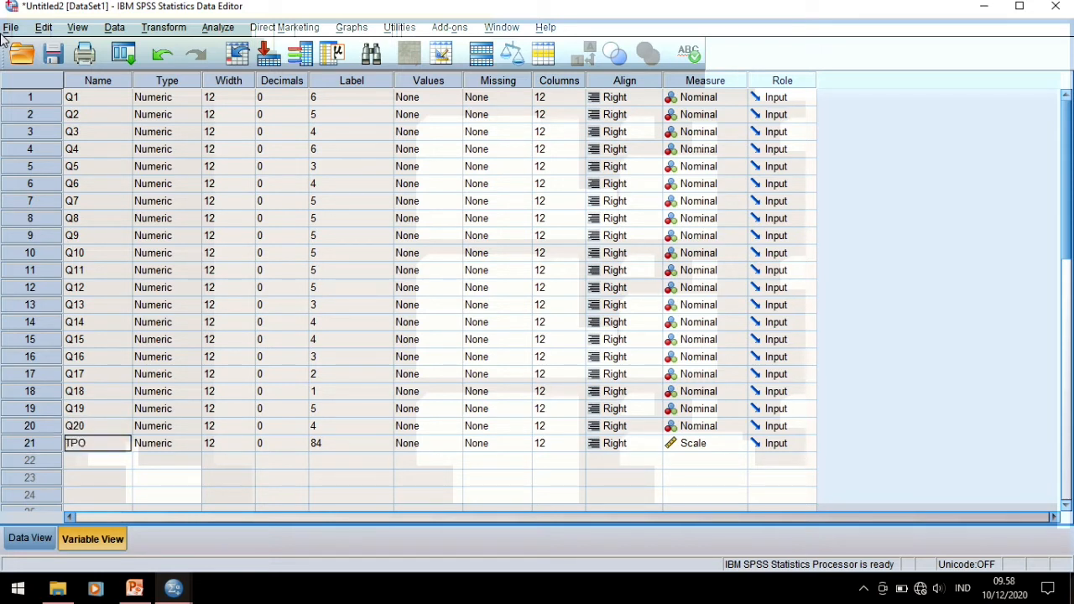
key("BackSpace")
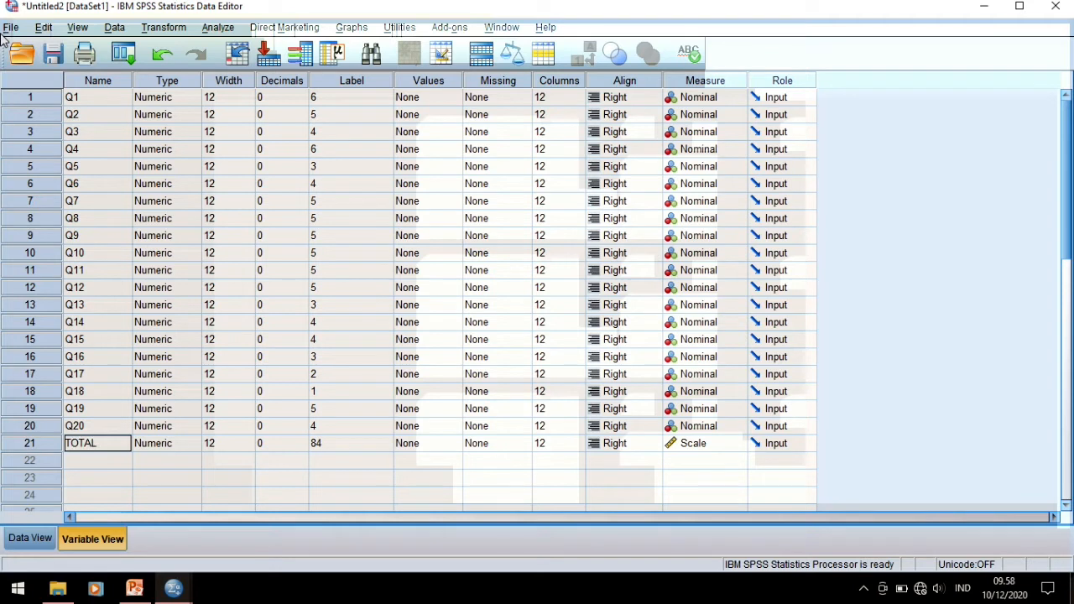
- Clear the label of variable Q1
left_click(350, 100)
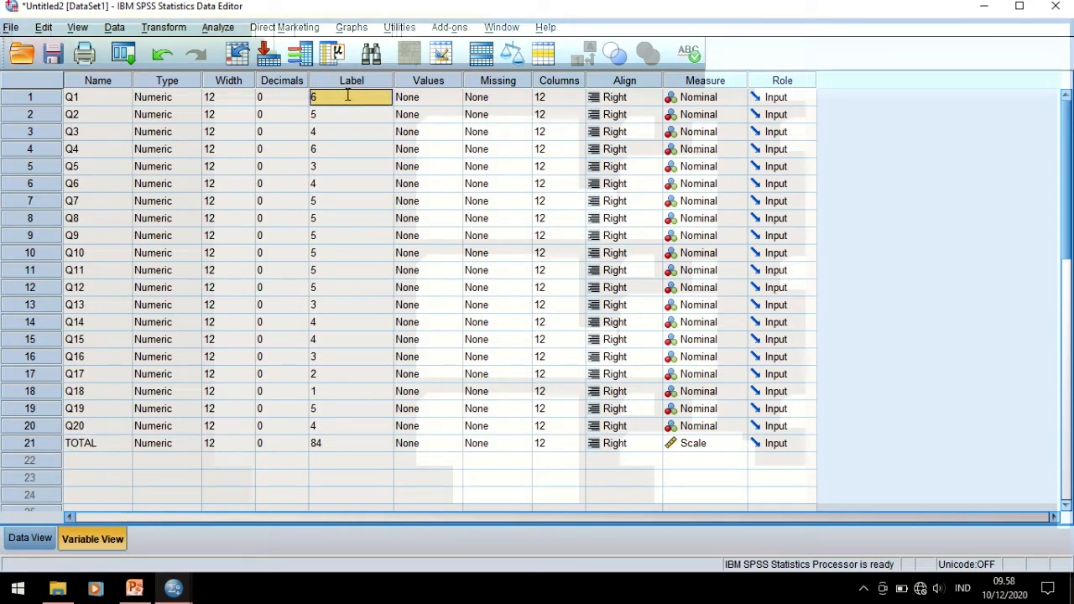
key("Delete")
- Switch to the PowerPoint presentation and view the correlation table on slide 29
left_click(135, 588)
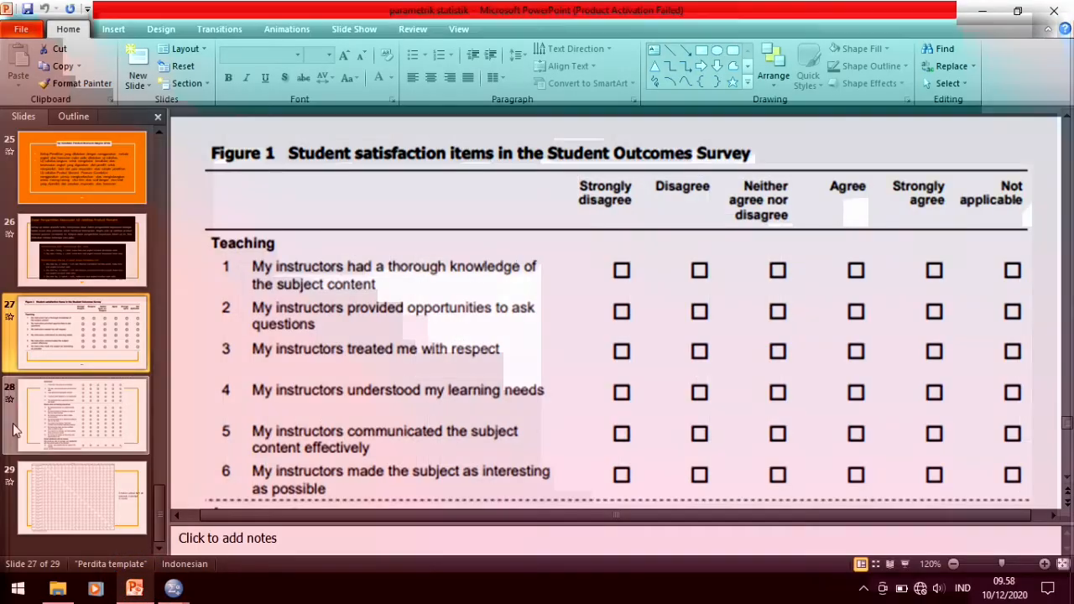
left_click(69, 491)
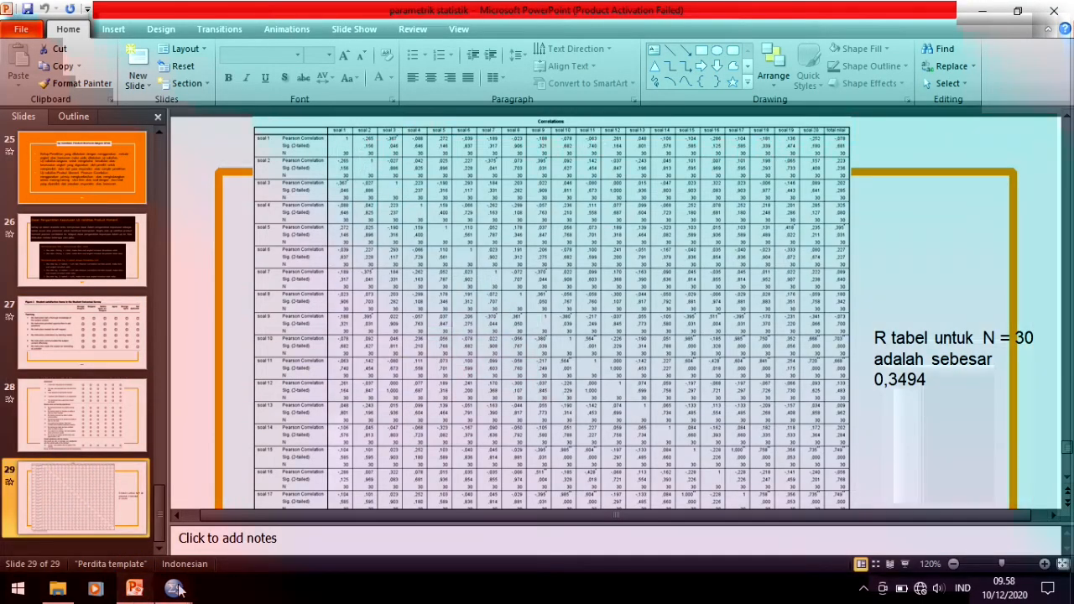
- Switch back to SPSS and label variables Q1 and Q2 as "Question 1" and "Question 2"
mouse_move(178, 589)
left_click(288, 472)
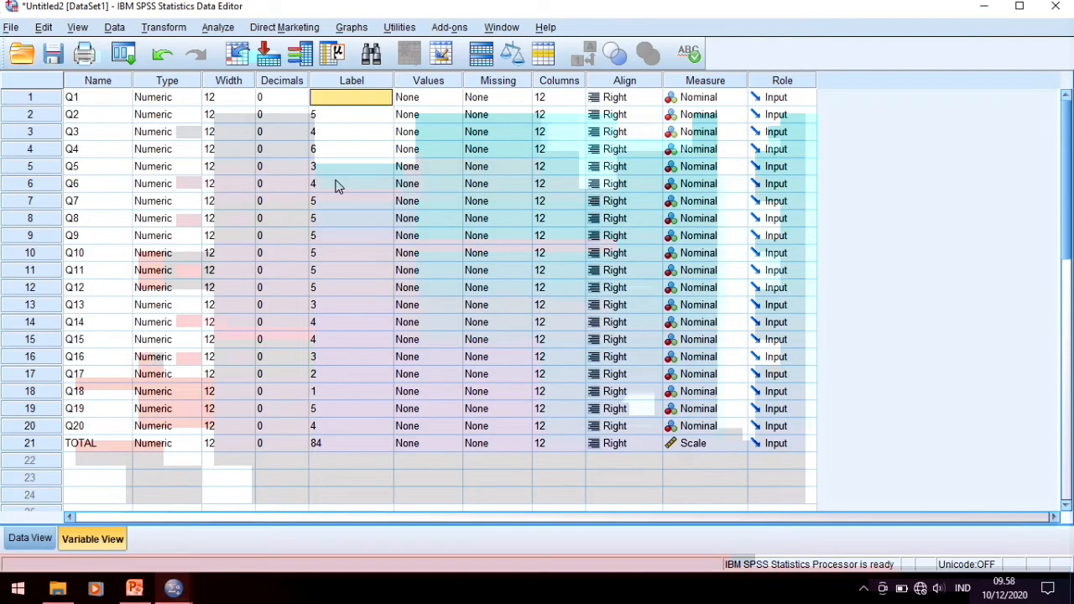
type("w")
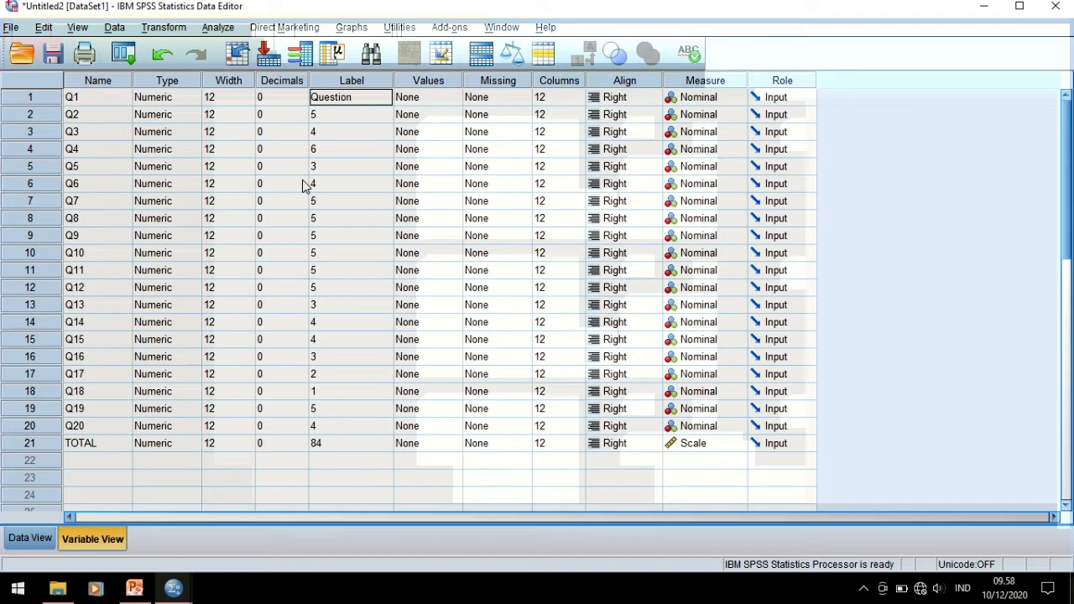
type("uestion 1")
key("Return")
key("BackSpace")
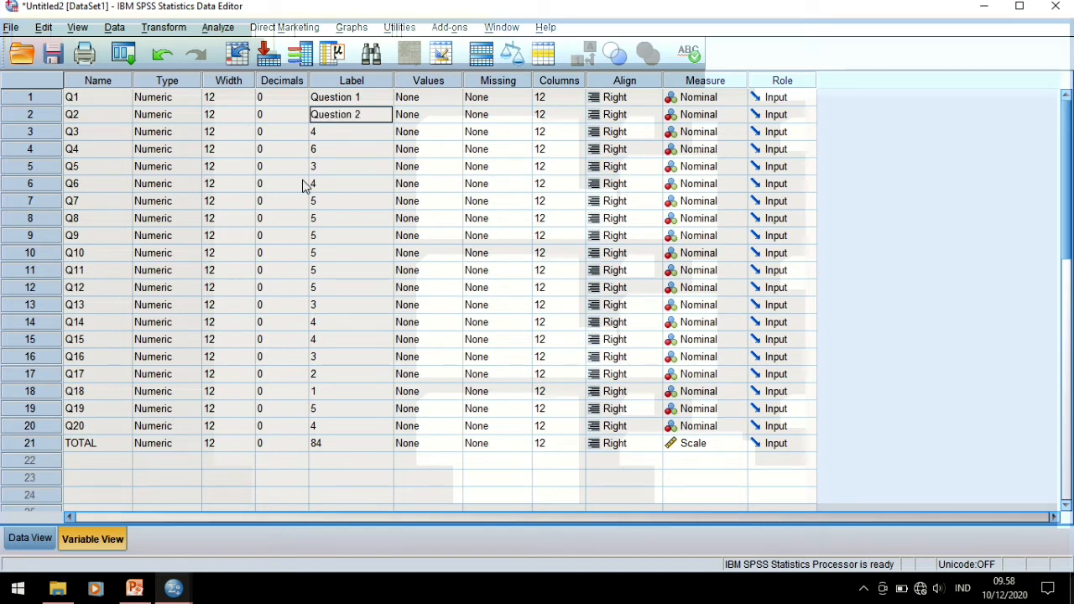
type("Question 2")
key("Return")
- Label variable Q3 as "Question 3" and select the word "Question" for reuse in other labels
key("BackSpace")
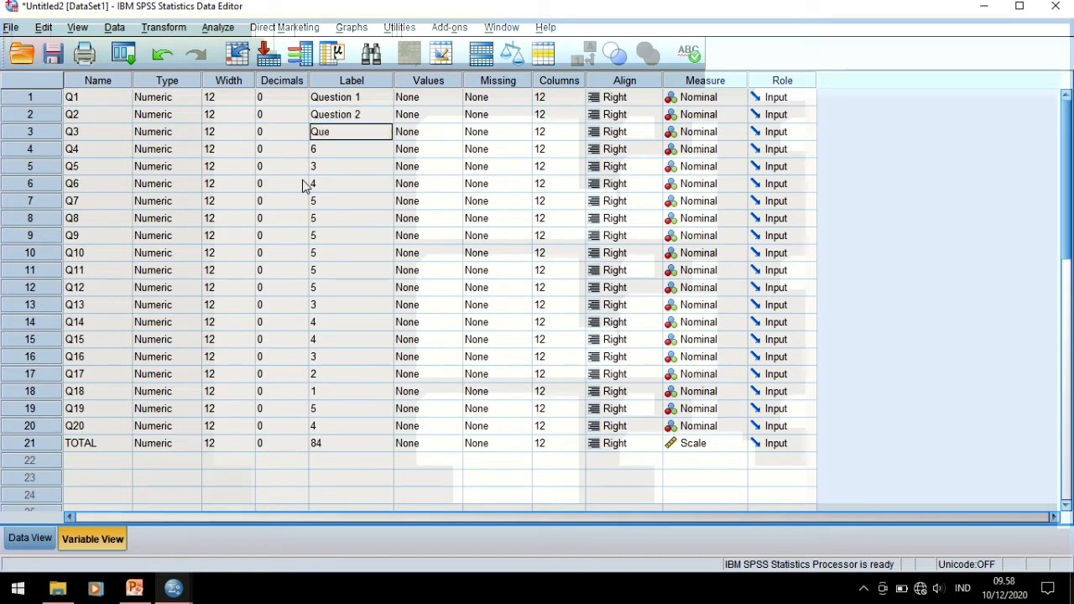
type("Quetion 3s")
key("shift+Left")
key("shift+Left")
key("shift+Left")
key("shift+Left")
key("shift+Left")
key("shift+Left")
- Label variable Q4 as "Question 4"
left_click(315, 141)
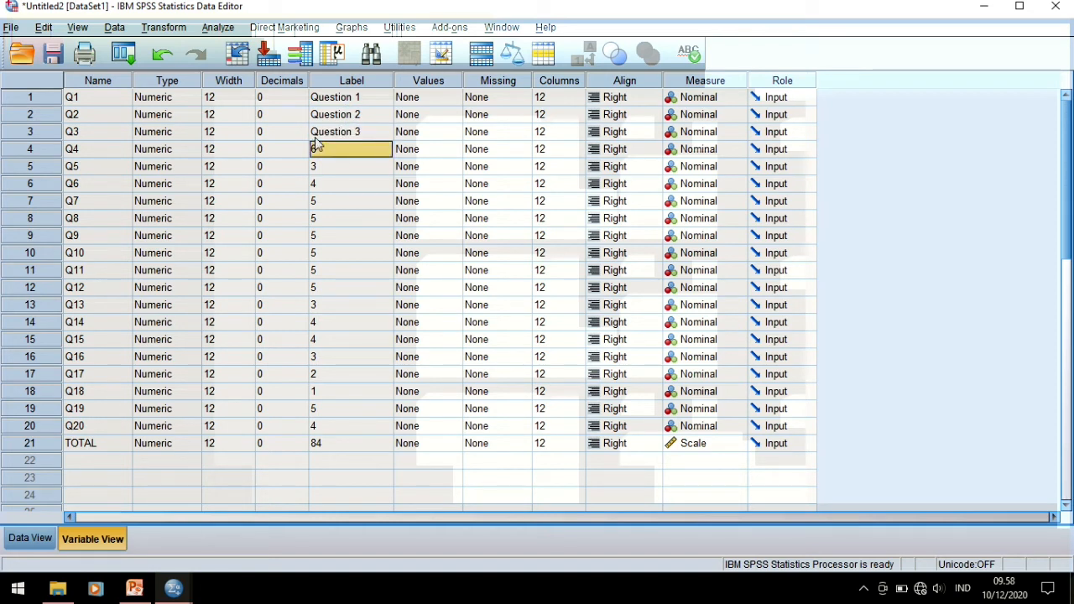
type("Question")
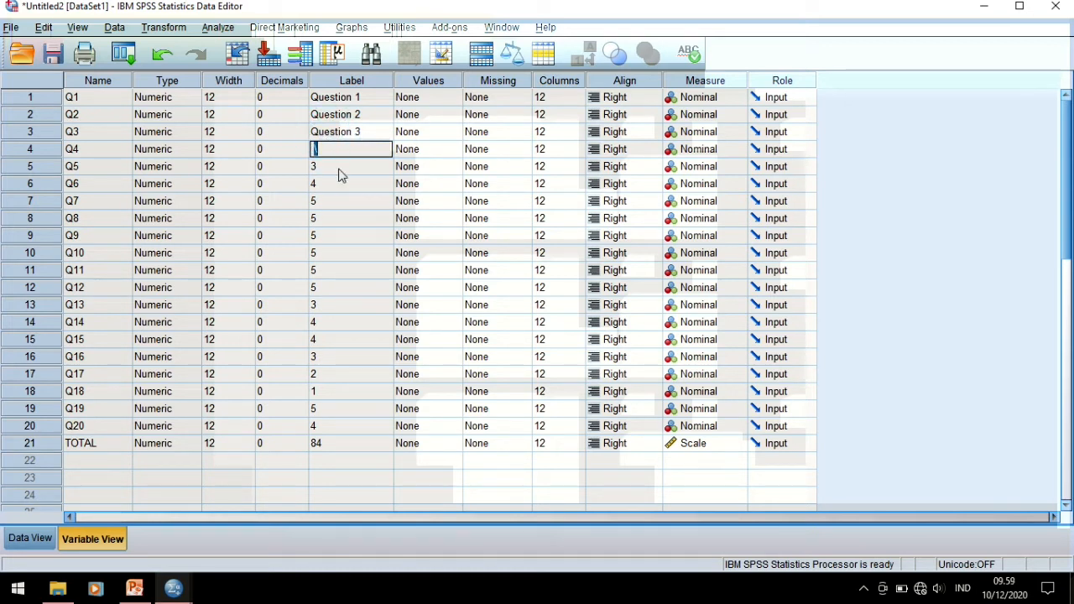
type("Question")
left_click(338, 166)
double_click(333, 152)
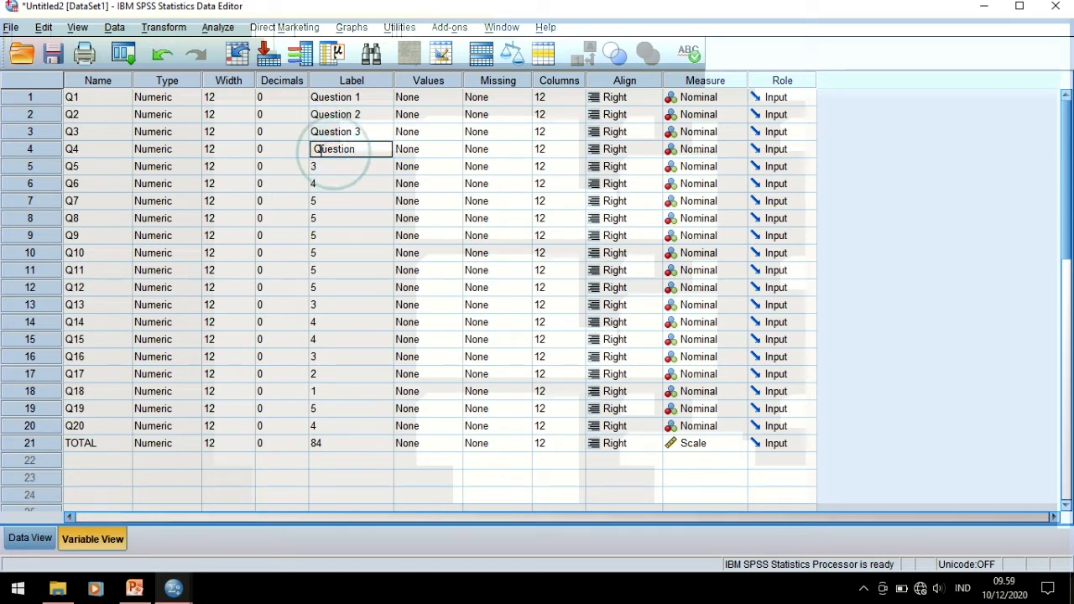
left_click(358, 151)
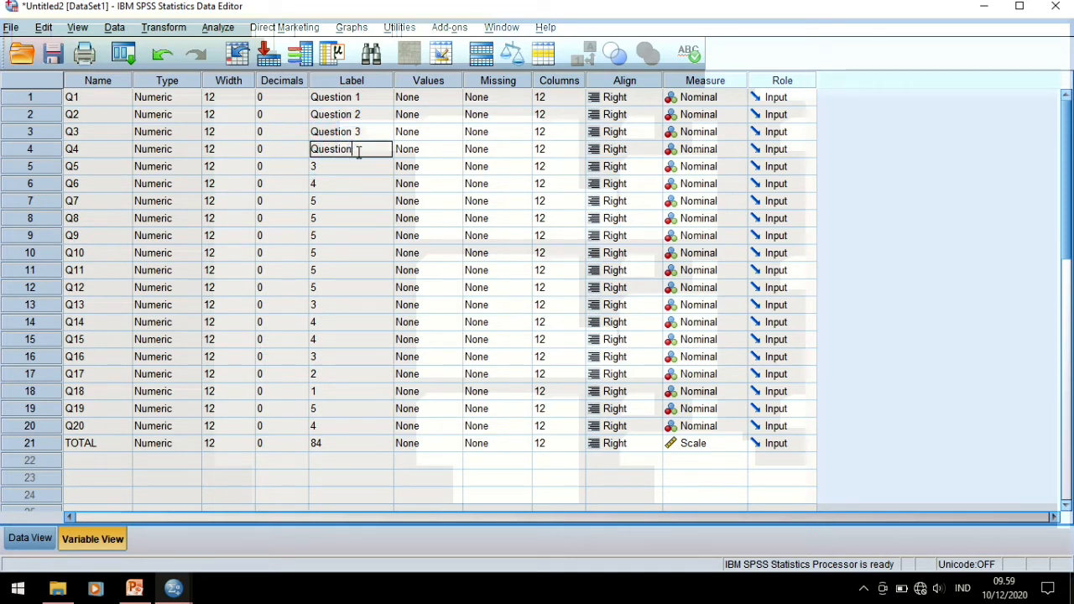
type("4")
- Replace the labels of variables Q5 through Q8 with the word "Question"
left_click(355, 165)
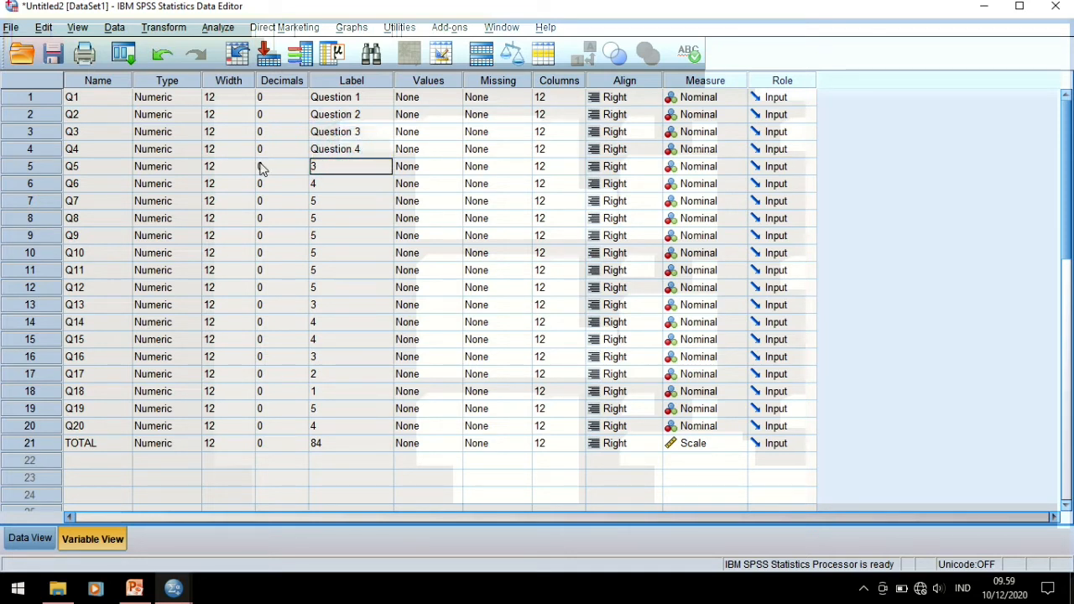
type("Question")
left_click(354, 175)
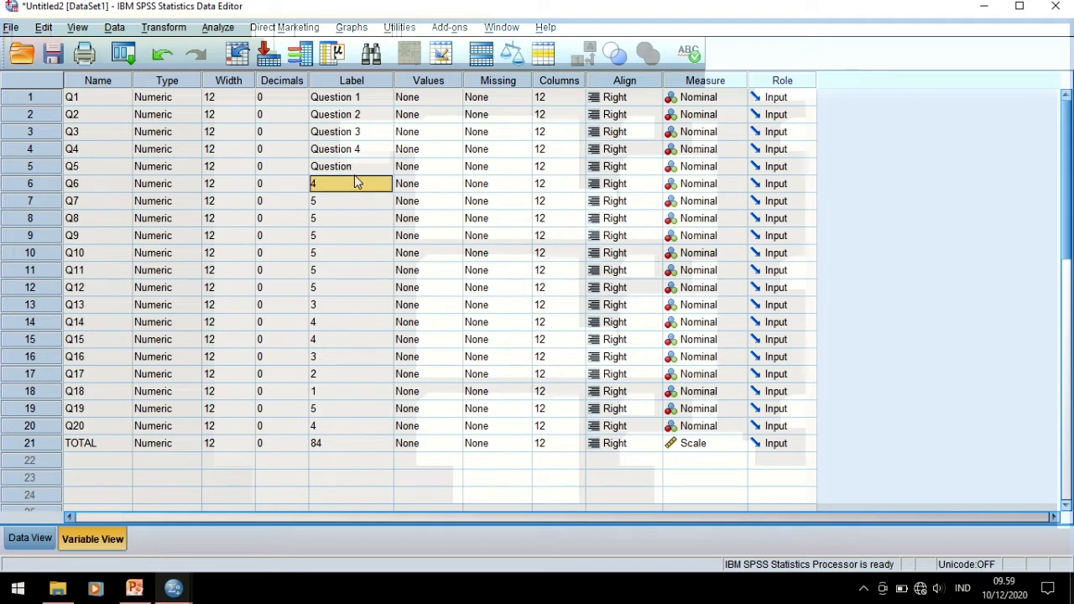
type("Question")
key("Down")
type("Question")
key("Down")
type("Question")
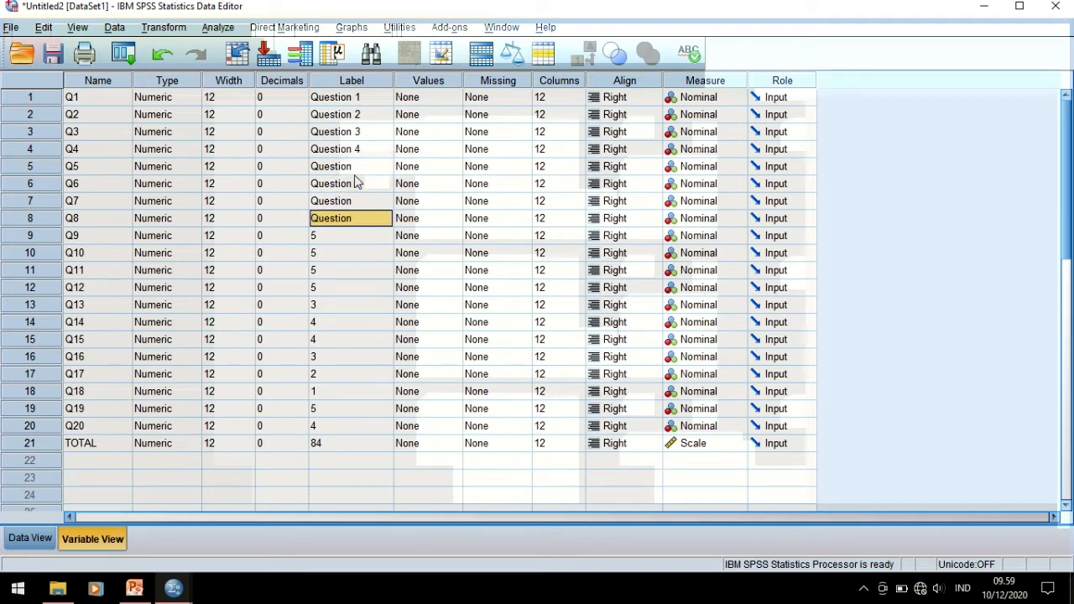
- Replace the labels of variables Q9 through Q14 with the word "Question"
key("Down")
type("Question")
key("Down")
type("Question")
key("Down")
key("ctrl+v")
key("Down")
key("ctrl+v")
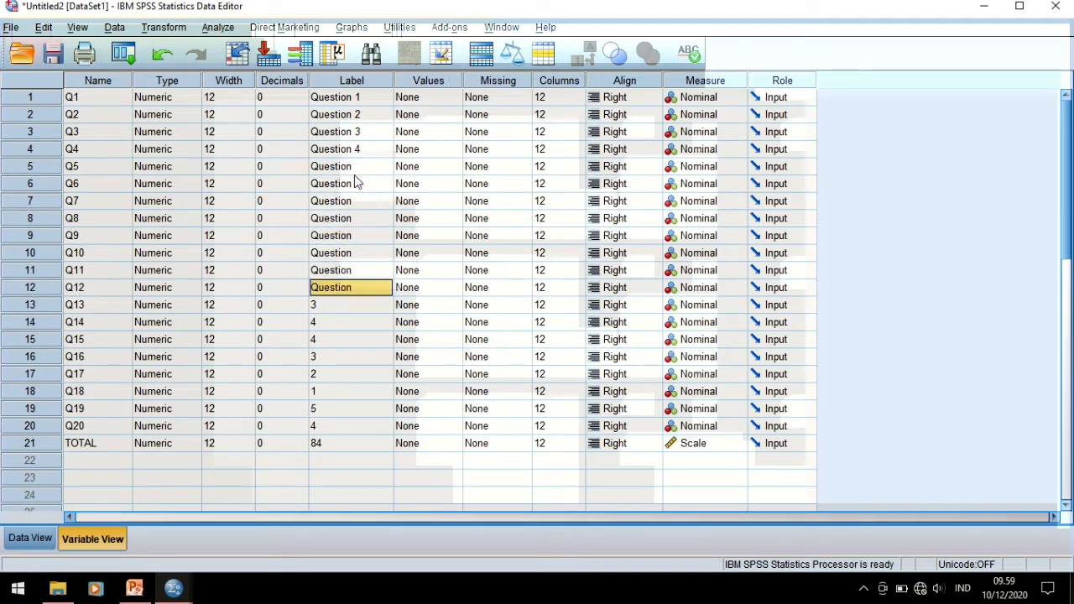
key("Down")
type("Question")
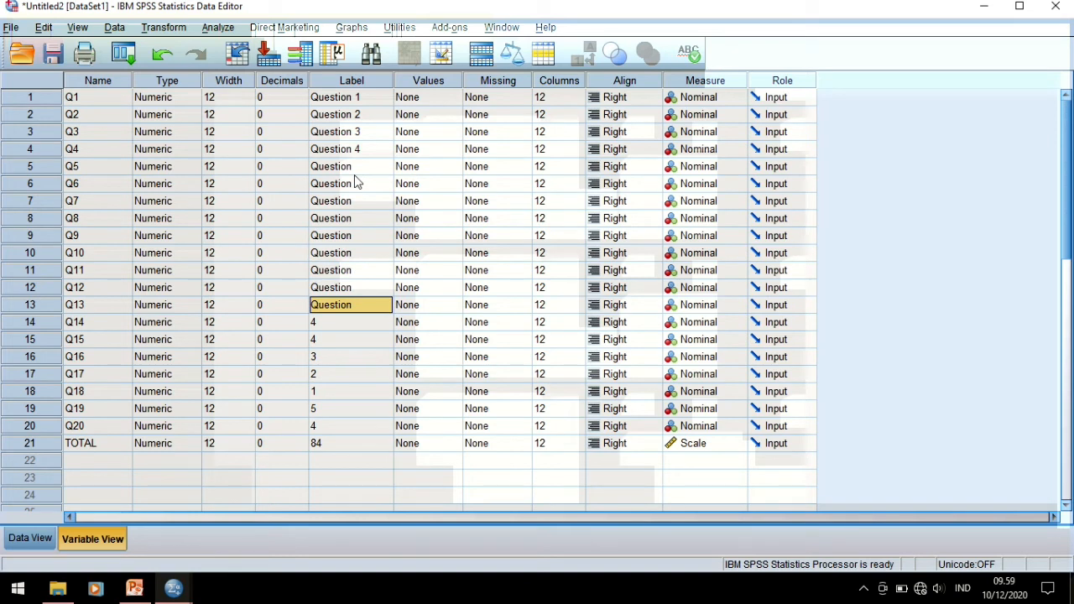
key("Down")
type("Question")
- Try to fill the labels of Q15 through TOTAL with the word "Question" all at once
key("Down")
key("shift+Down")
key("shift+Down")
key("shift+Down")
key("shift+Down")
key("shift+Down")
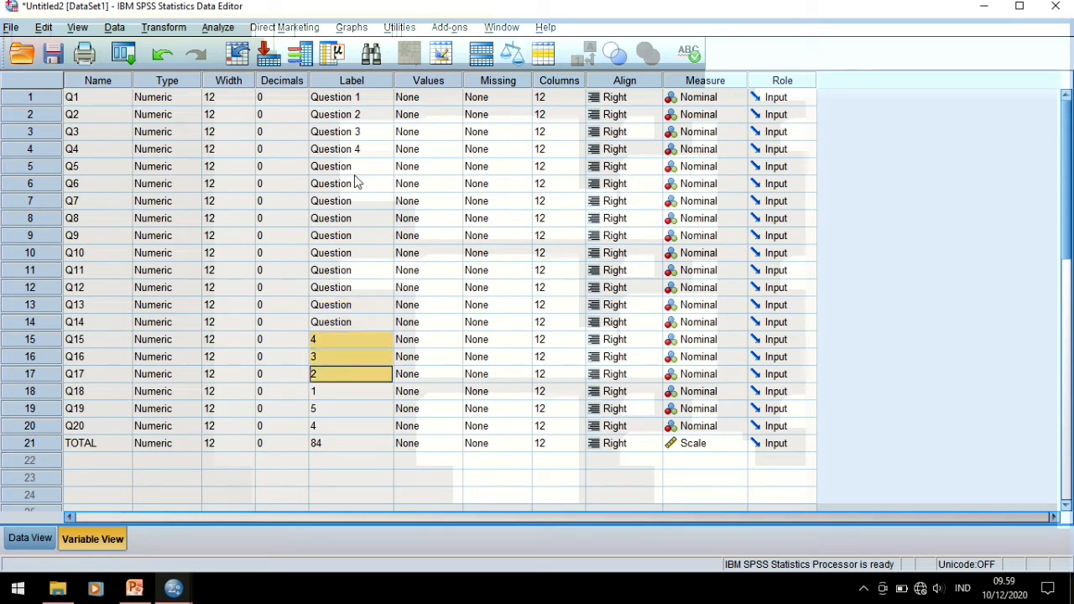
key("shift+Down")
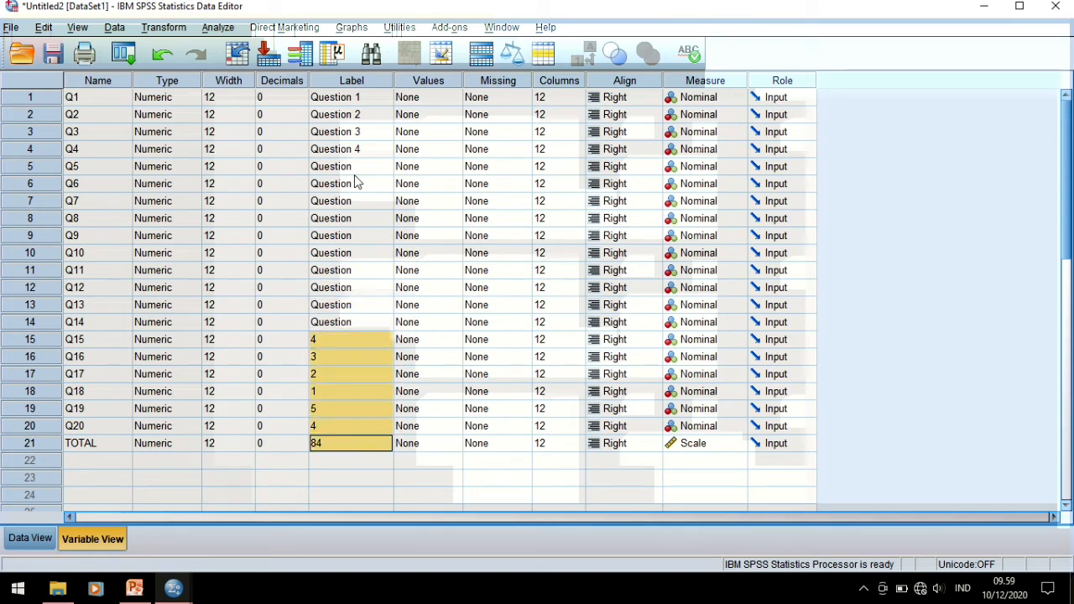
type("Question")
- Replace the labels of variables Q16 through Q20 with the word "Question", one at a time
key("Up")
key("Up")
key("Up")
key("Up")
key("Up")
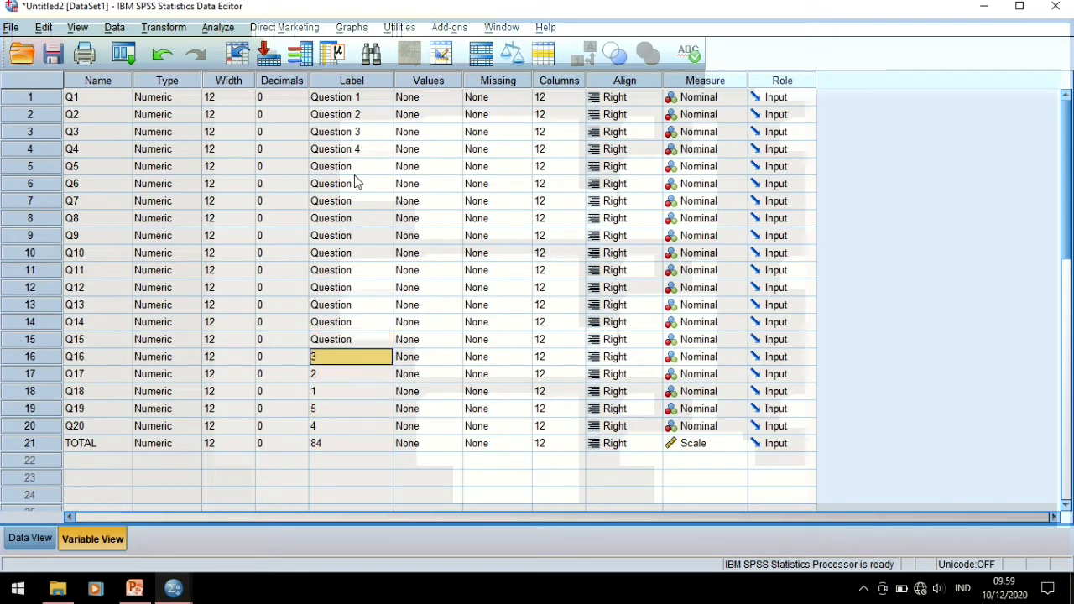
type("Question")
key("Down")
type("Question")
key("Down")
type("Question")
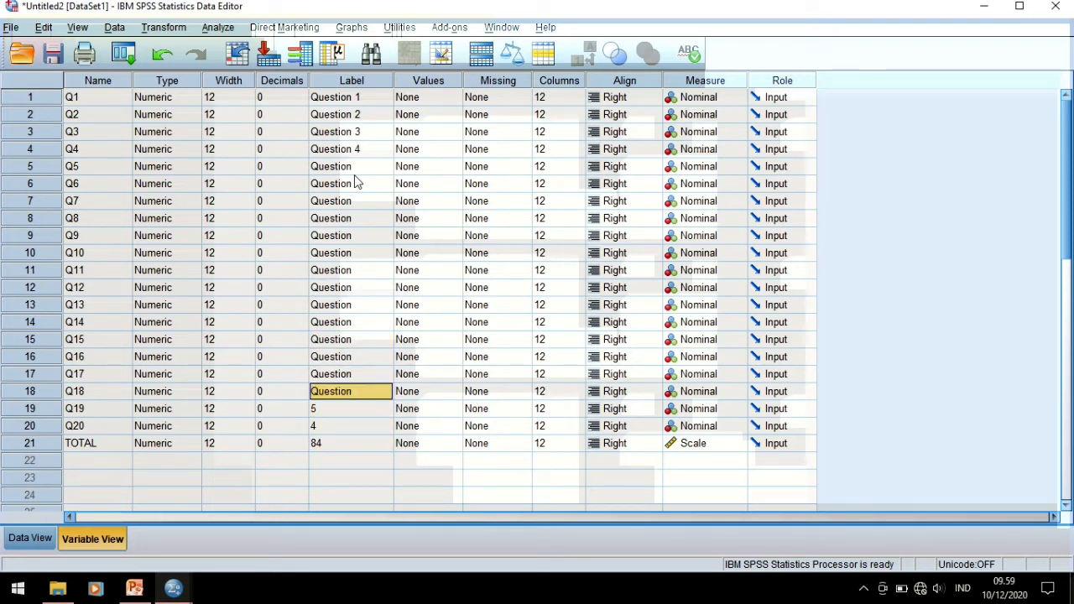
key("Down")
type("Question")
key("Down")
type("Question")
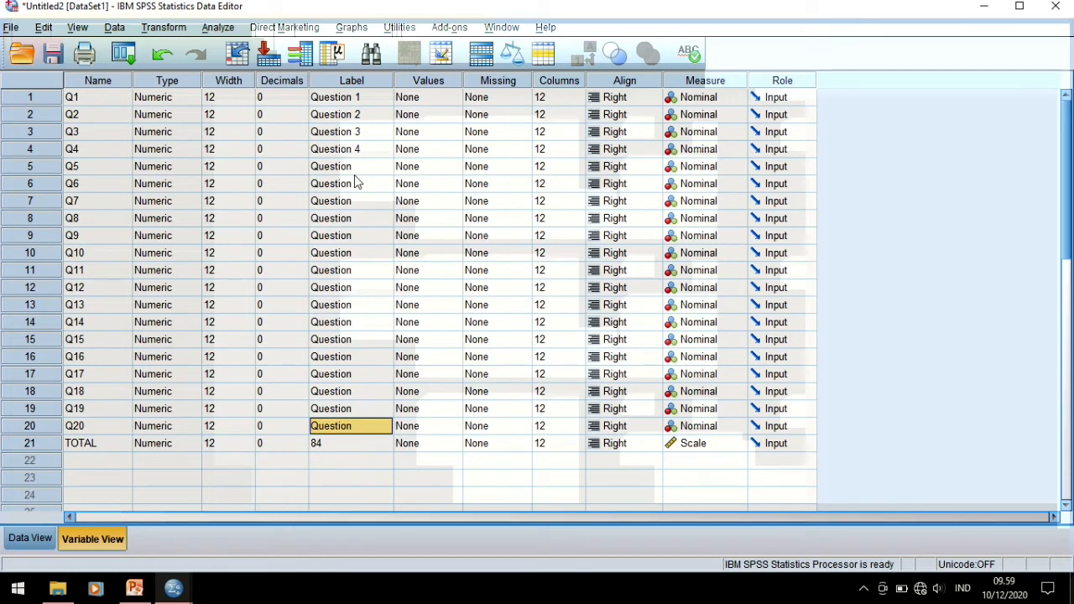
- Label the variable TOTAL as "Total Score"
key("Down")
key("BackSpace")
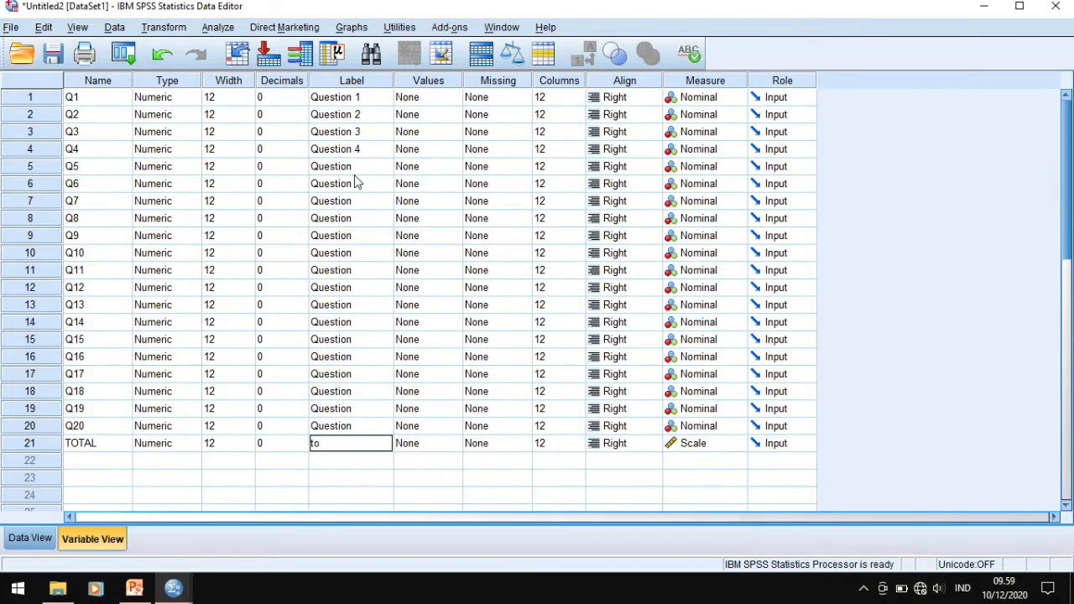
type("TOTA")
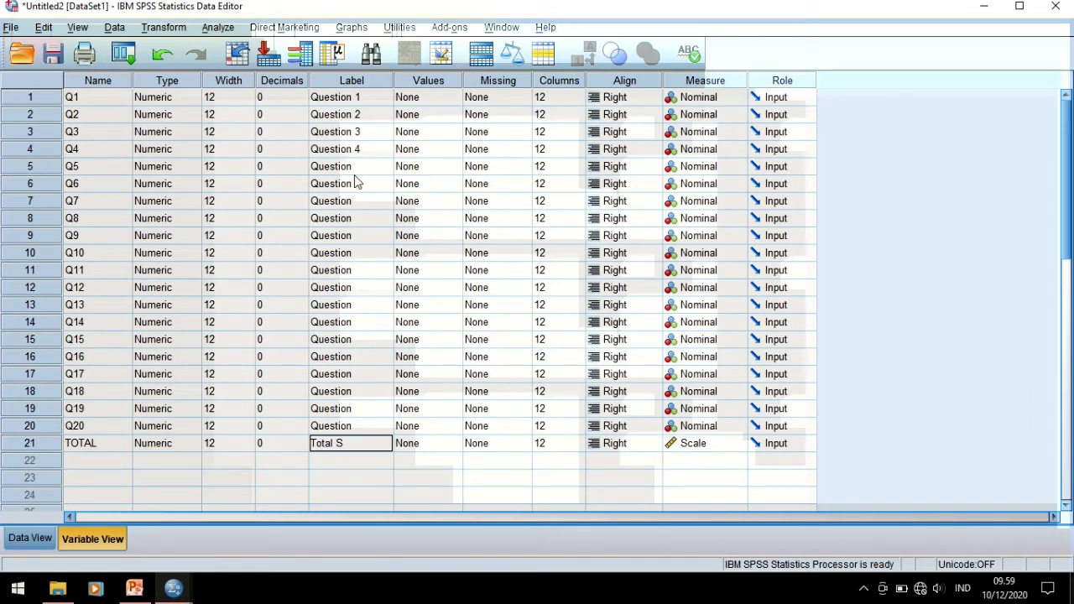
- Add the numbers 5, 6 and 7 to the labels of variables Q5 through Q7
left_click(354, 166)
double_click(354, 166)
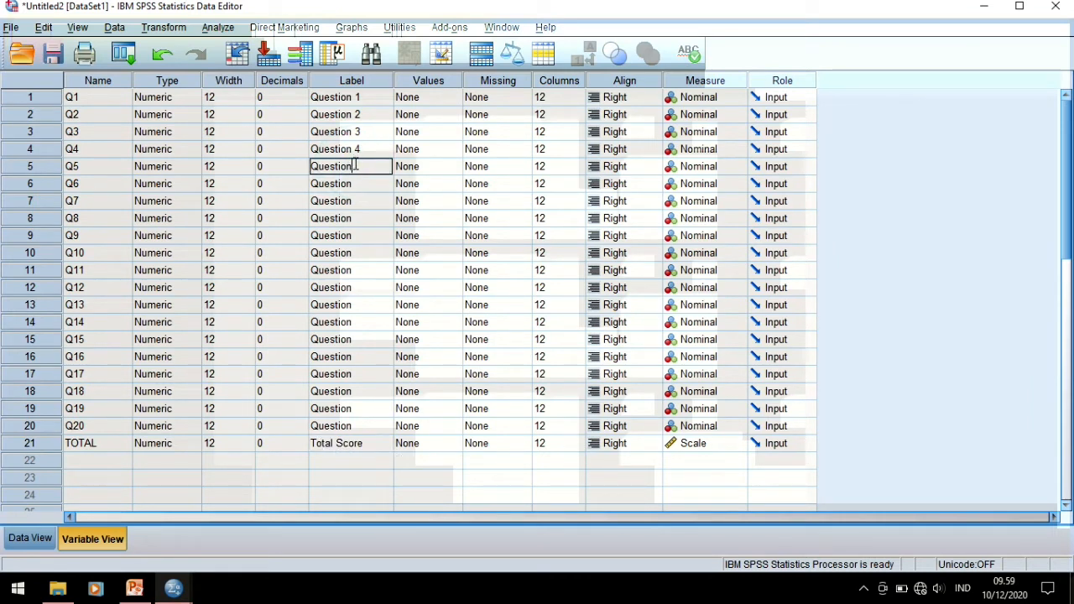
type("5")
left_click(366, 190)
double_click(367, 184)
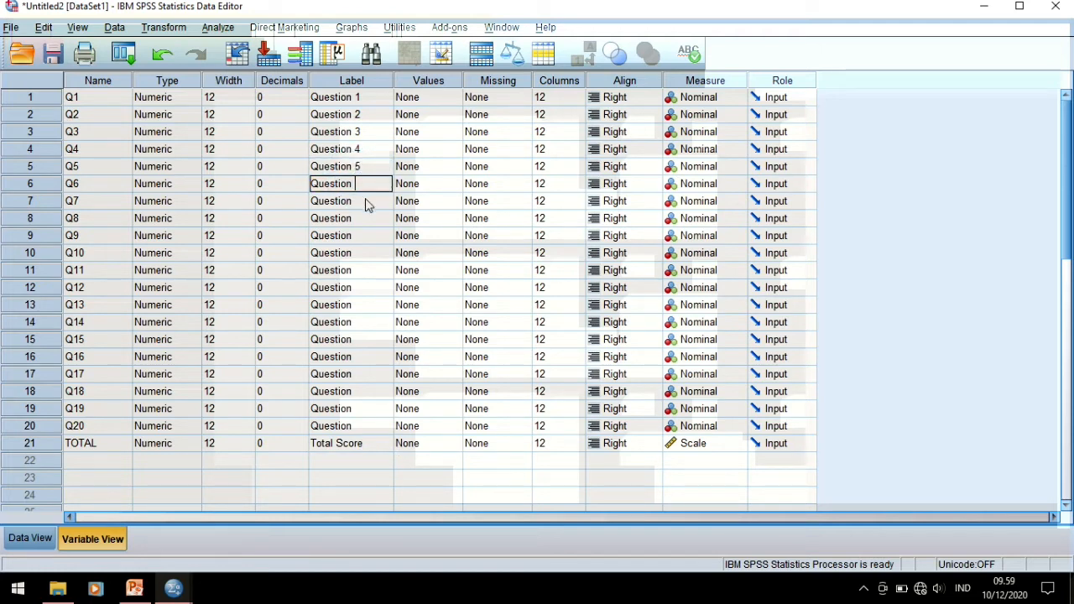
type("6")
double_click(367, 202)
type("7")
- Add the numbers 8, 9 and 10 to the labels of variables Q8 through Q10
left_click(367, 218)
double_click(367, 218)
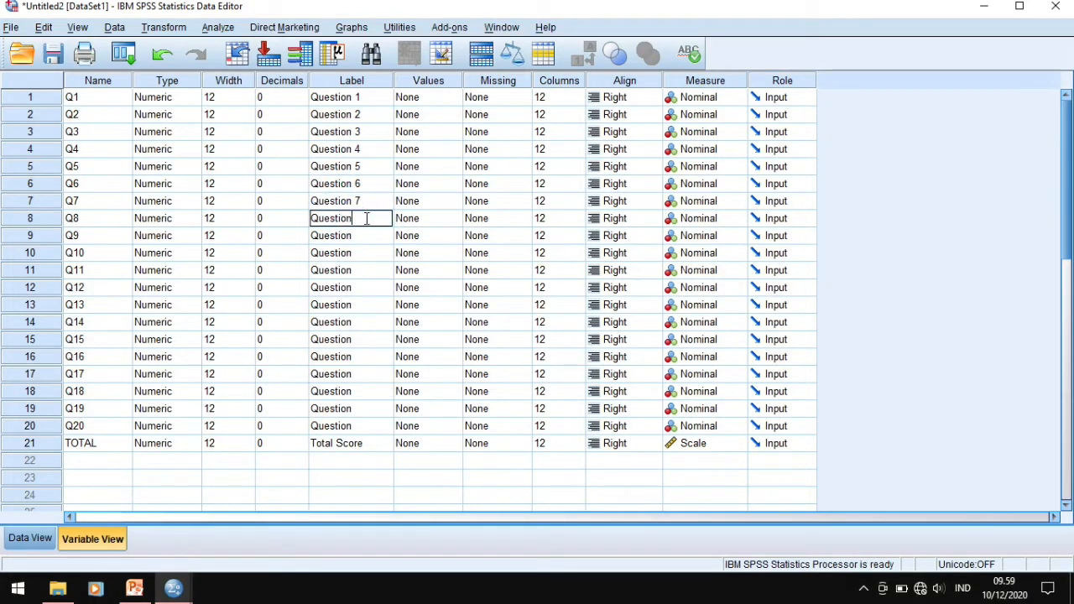
type("8")
left_click(366, 240)
double_click(367, 241)
type("9")
left_click(367, 253)
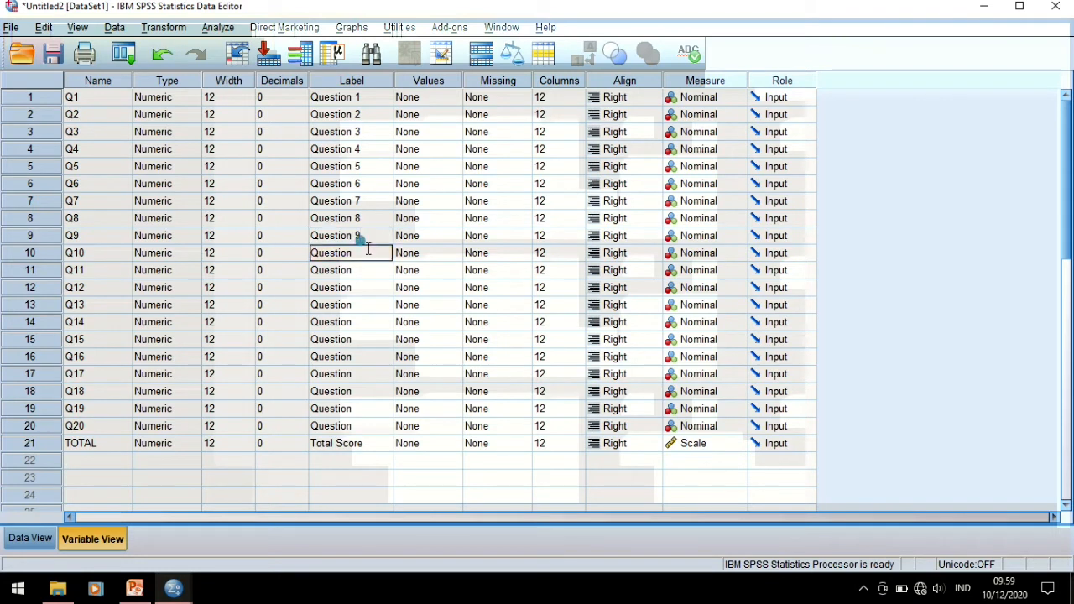
double_click(361, 253)
type("10")
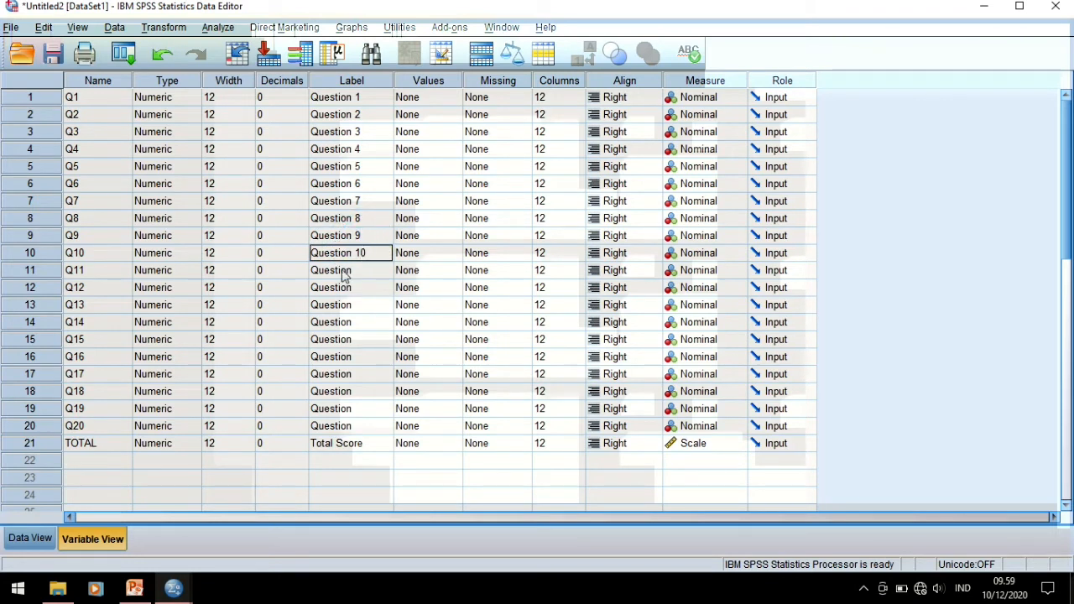
- Add the numbers 11, 12, 13 and 14 to the labels of variables Q11 through Q14
left_click(344, 270)
double_click(344, 270)
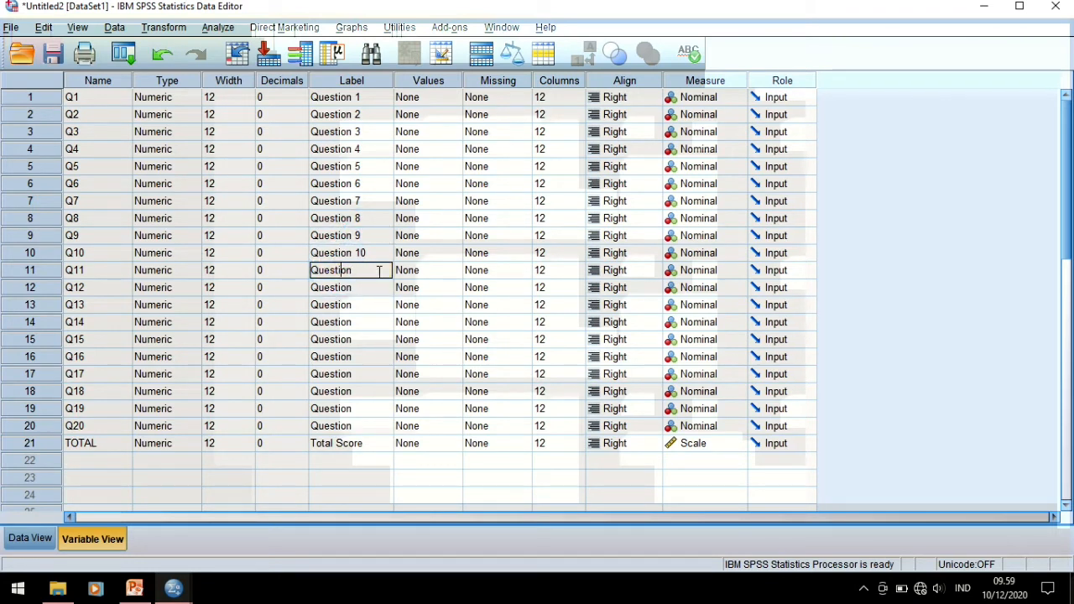
type("11")
left_click(375, 286)
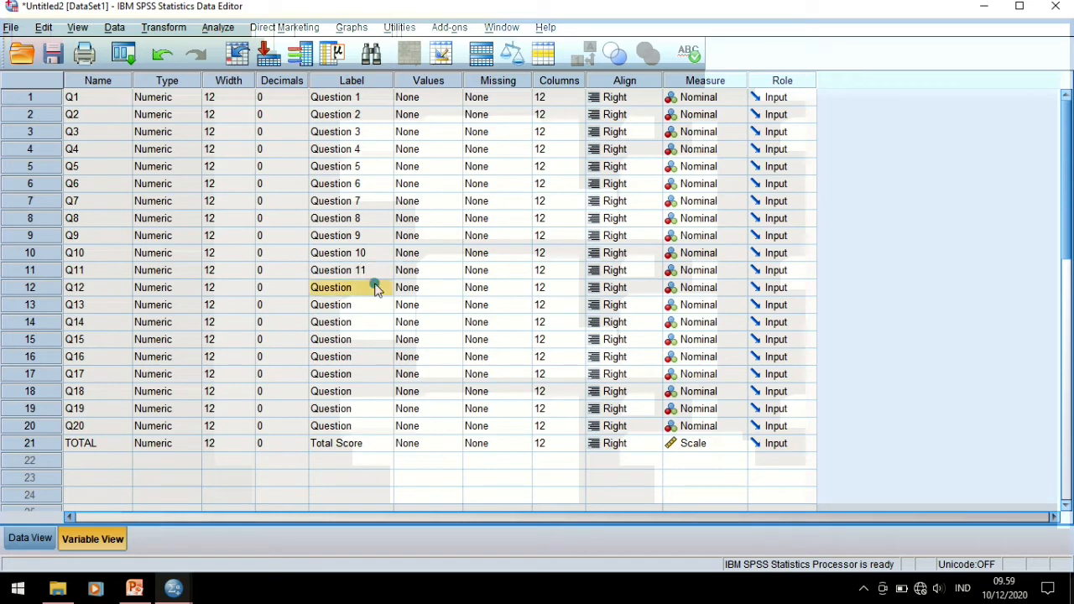
double_click(375, 287)
type("12")
left_click(373, 306)
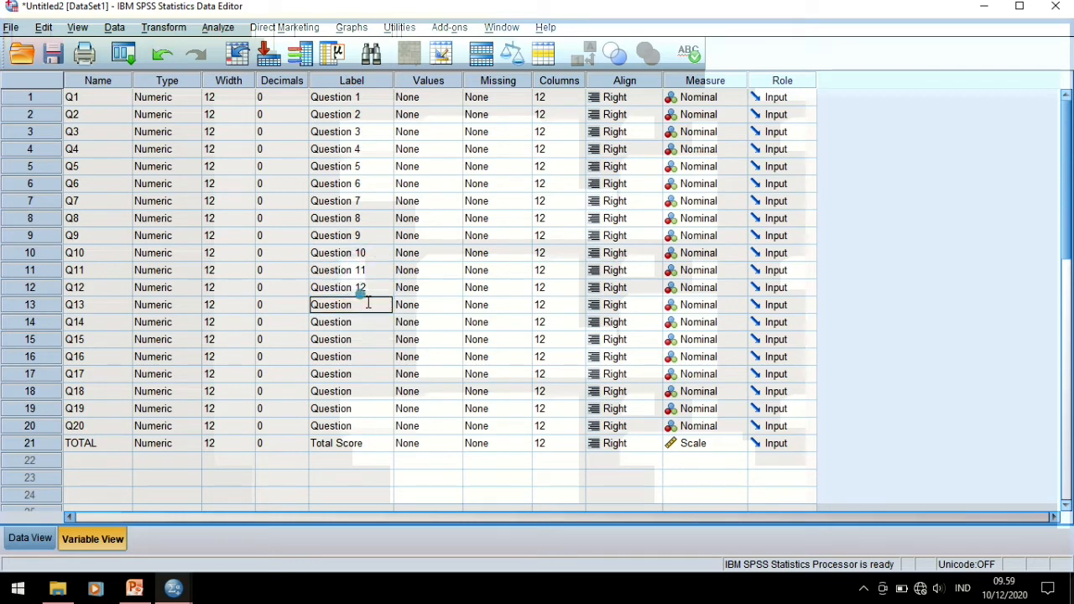
double_click(368, 303)
type("13")
left_click(367, 325)
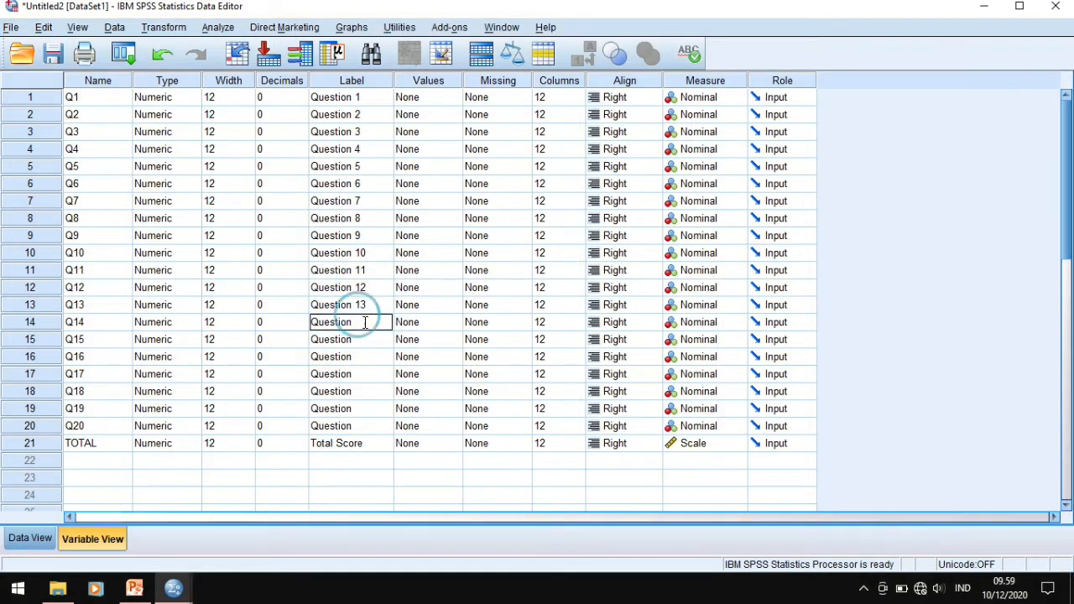
double_click(367, 326)
type("14")
- Restore the cleared label text of variable Q15 and complete it as "Question 15"
double_click(365, 339)
key("ctrl+c")
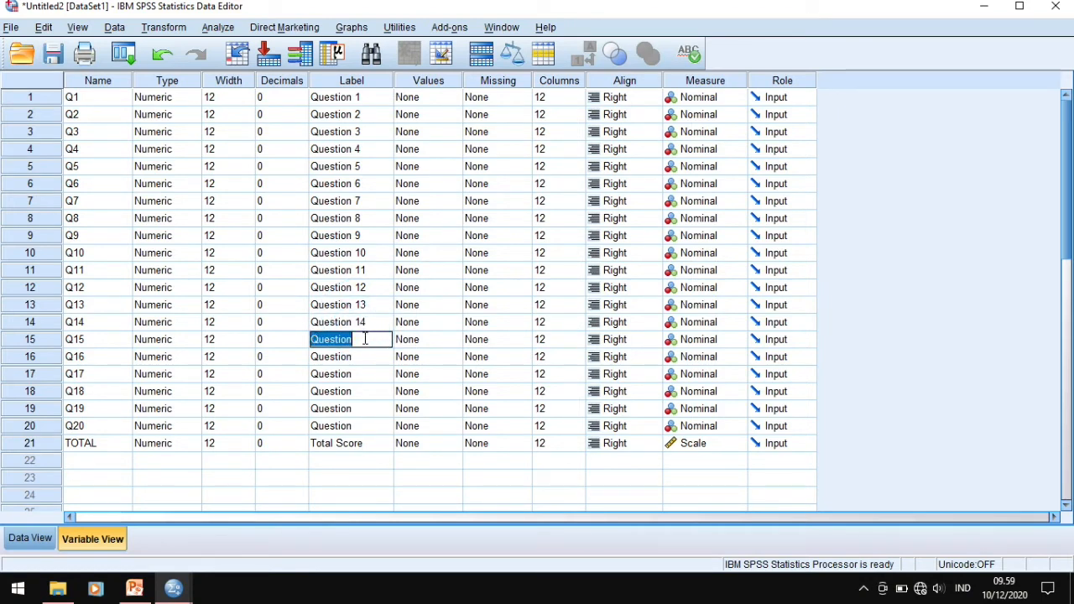
key("BackSpace")
left_click(358, 339)
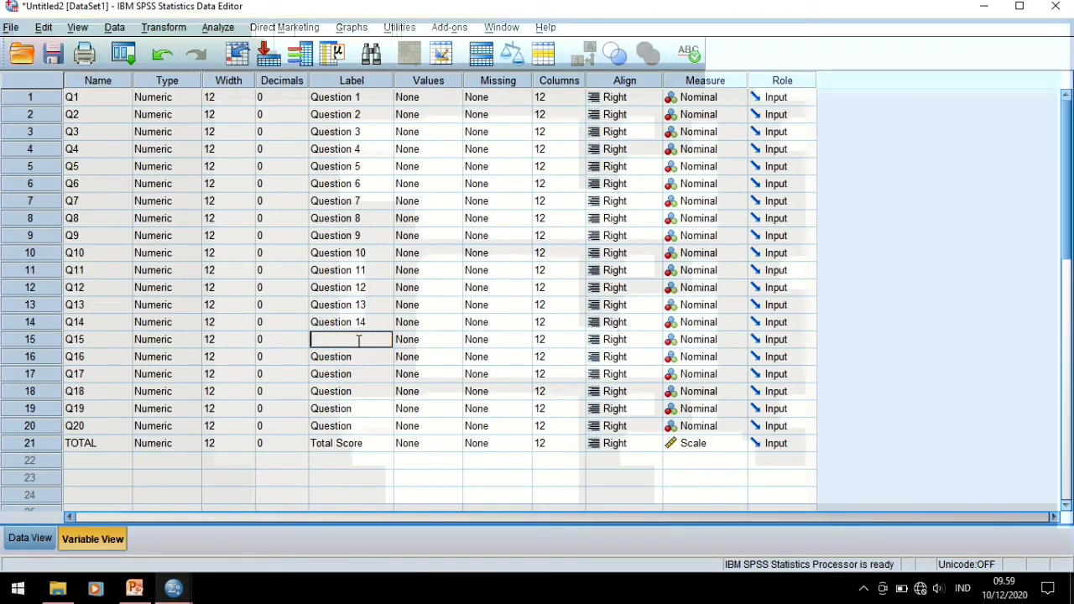
key("ctrl+z")
type("15")
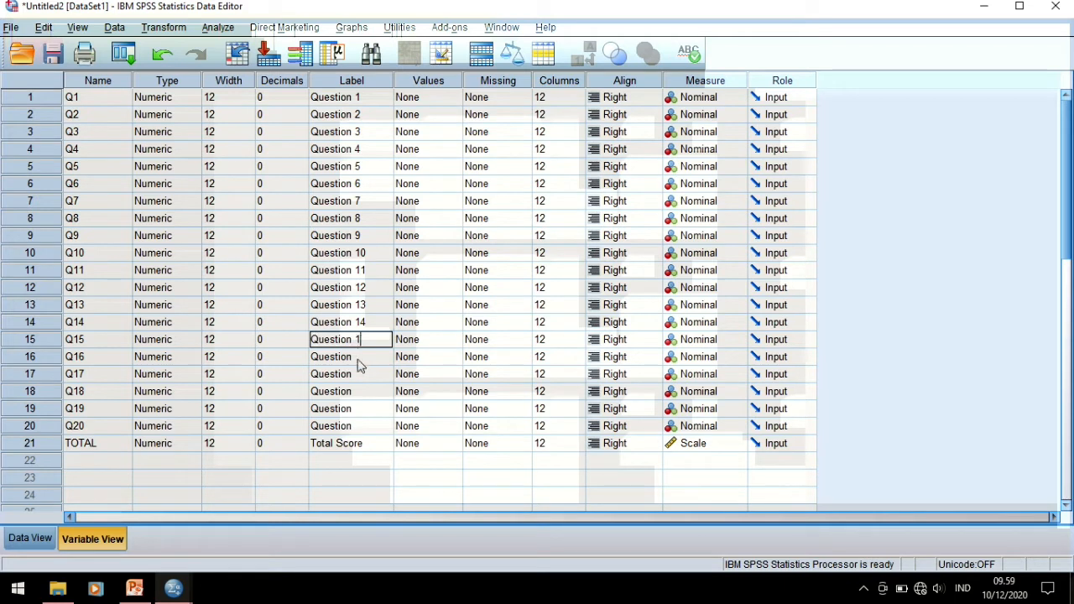
- Add the numbers 16, 17 and 18 to the labels of variables Q16 through Q18
left_click(358, 356)
type("16")
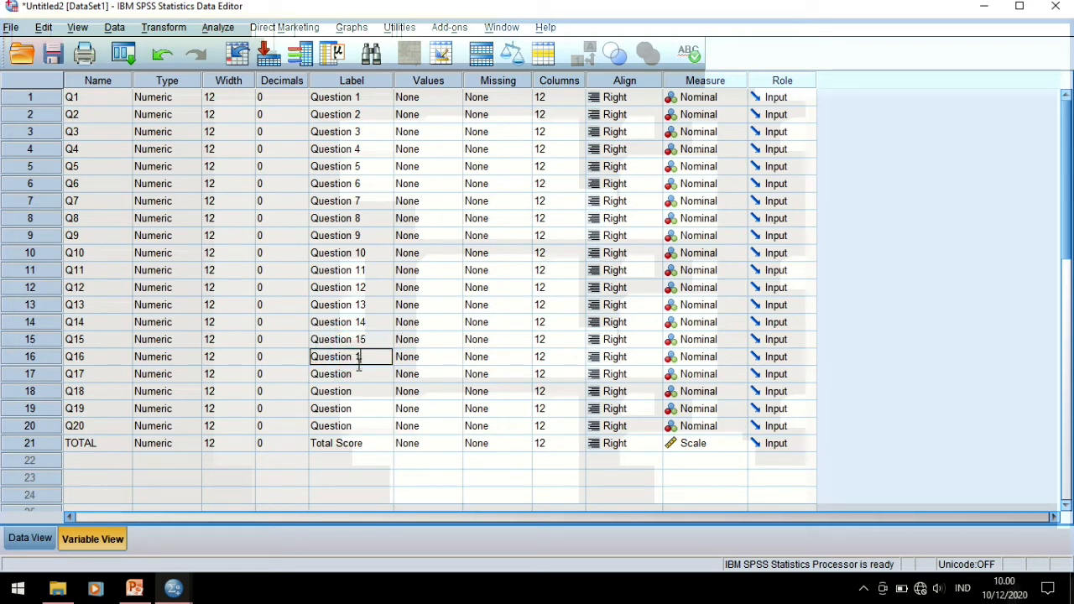
left_click(360, 374)
type("1")
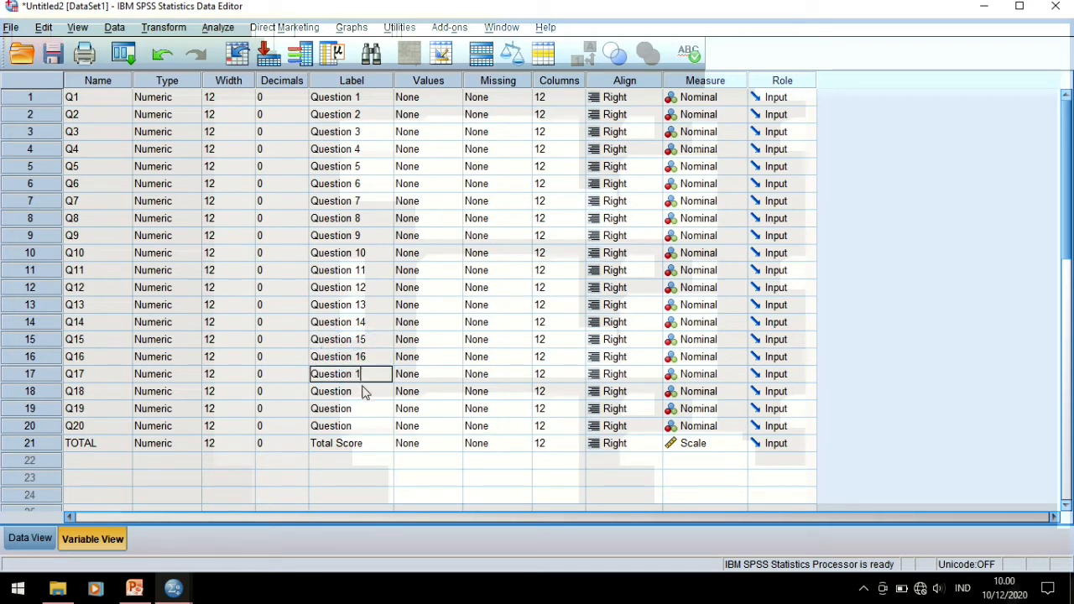
type("7")
left_click(363, 391)
type("18")
- Restore the label text of variable Q19, completing it as "Question 19", and complete the Q20 label as "Question 20"
left_click(367, 407)
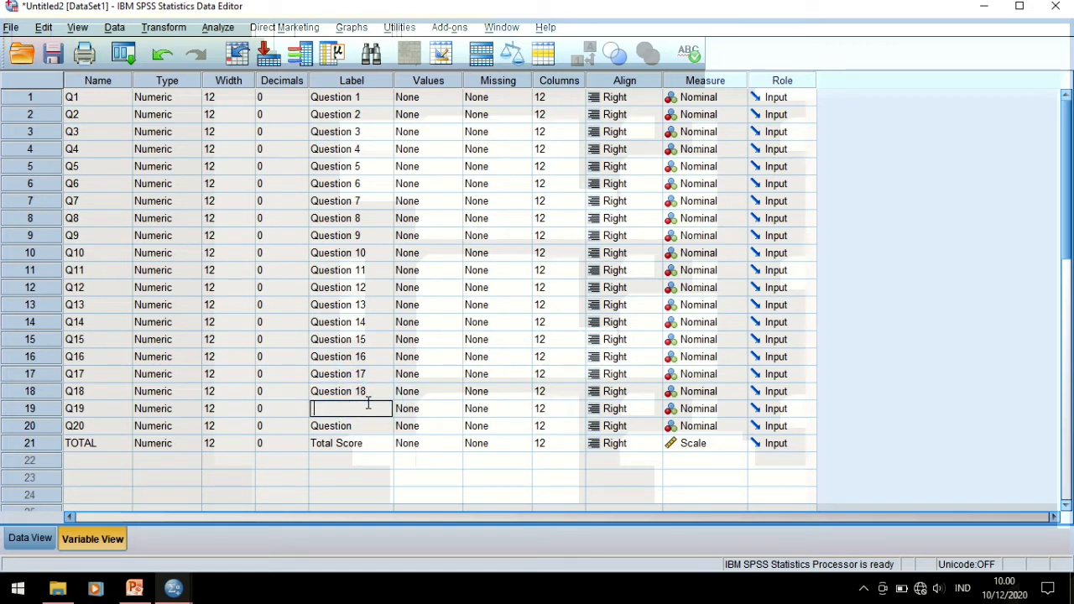
key("ctrl+v")
left_click(315, 406)
left_click(366, 412)
type("19")
left_click(369, 426)
type("20")
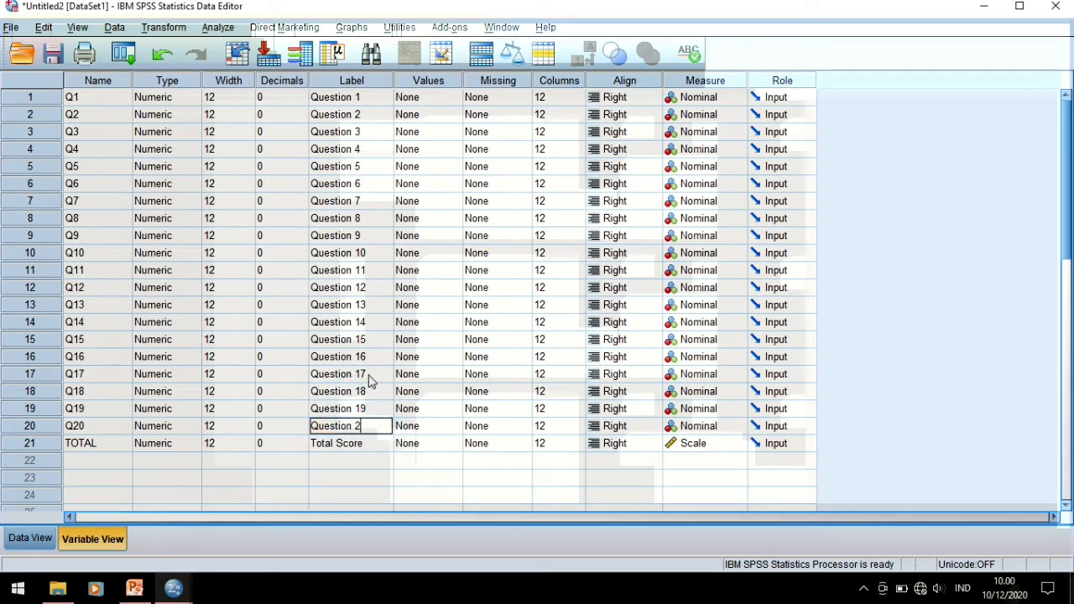
left_click(408, 324)
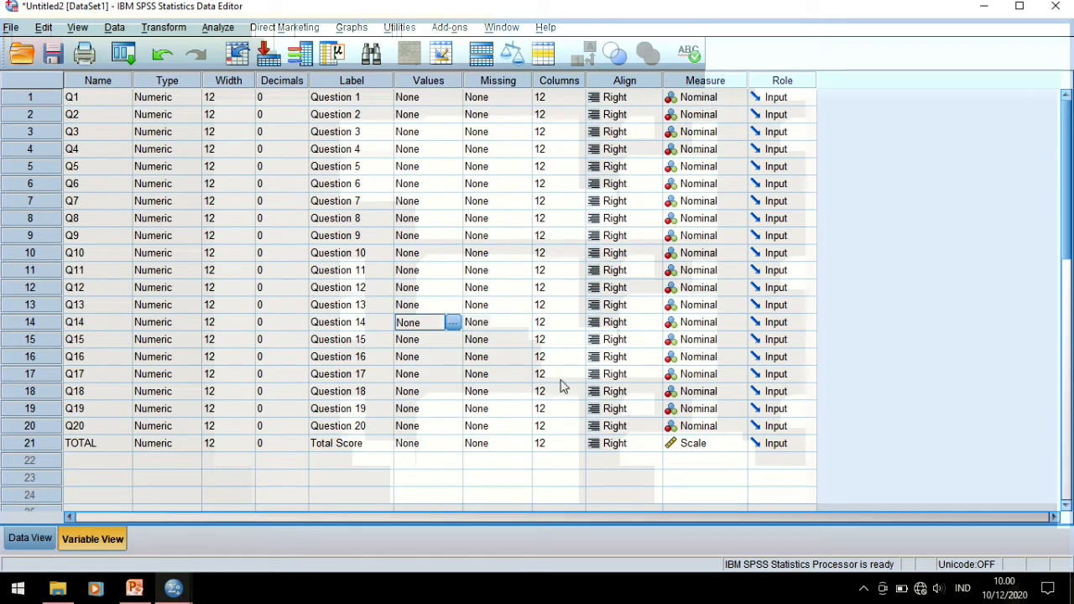
- Set the measurement level of variables Q1 through Q3 to Scale
left_click(705, 99)
left_click(701, 115)
left_click(709, 120)
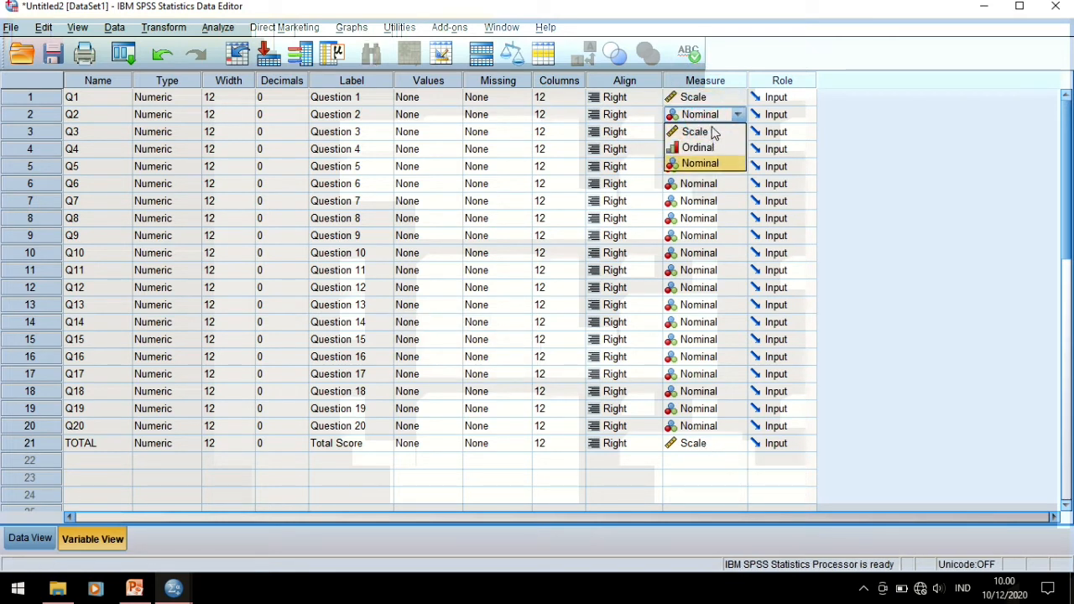
left_click(711, 132)
left_click(705, 139)
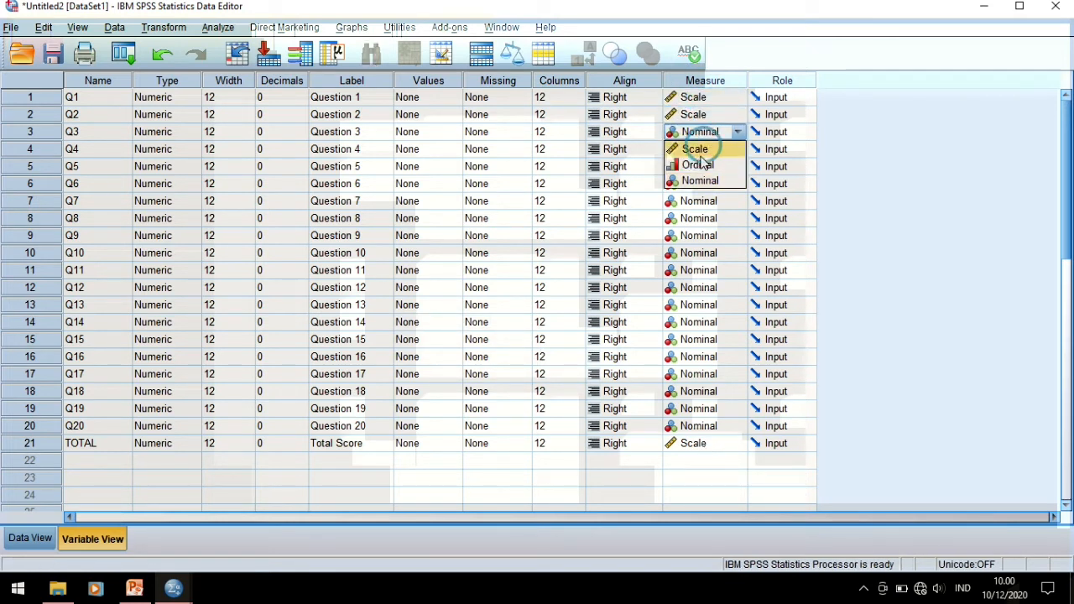
left_click(700, 149)
- Set the measurement level of variables Q4 through Q6 to Scale
left_click(703, 153)
left_click(696, 149)
left_click(696, 149)
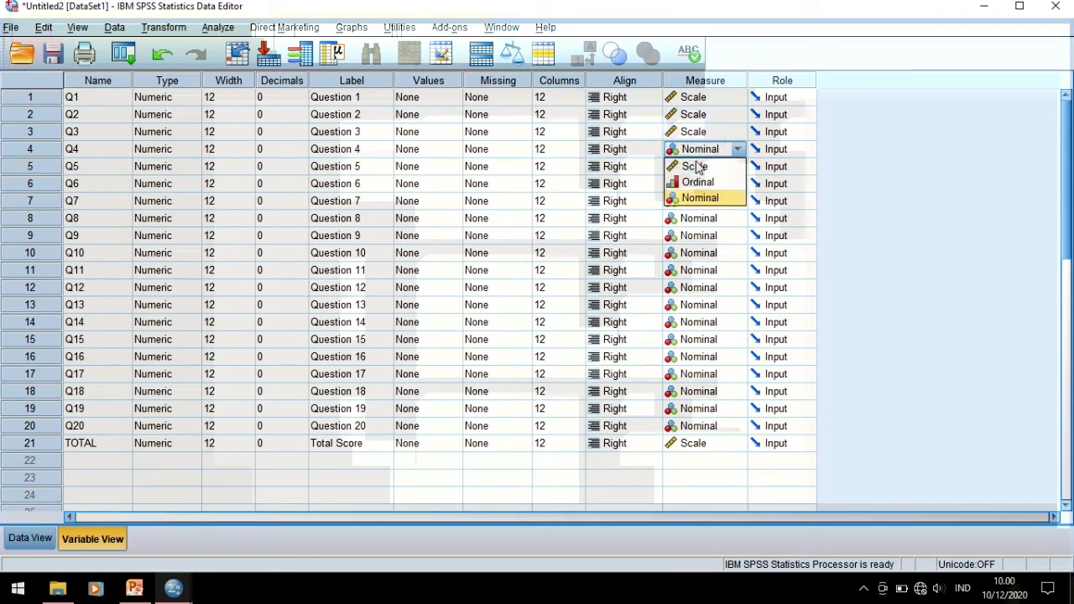
left_click(695, 167)
left_click(699, 167)
left_click(699, 166)
left_click(700, 167)
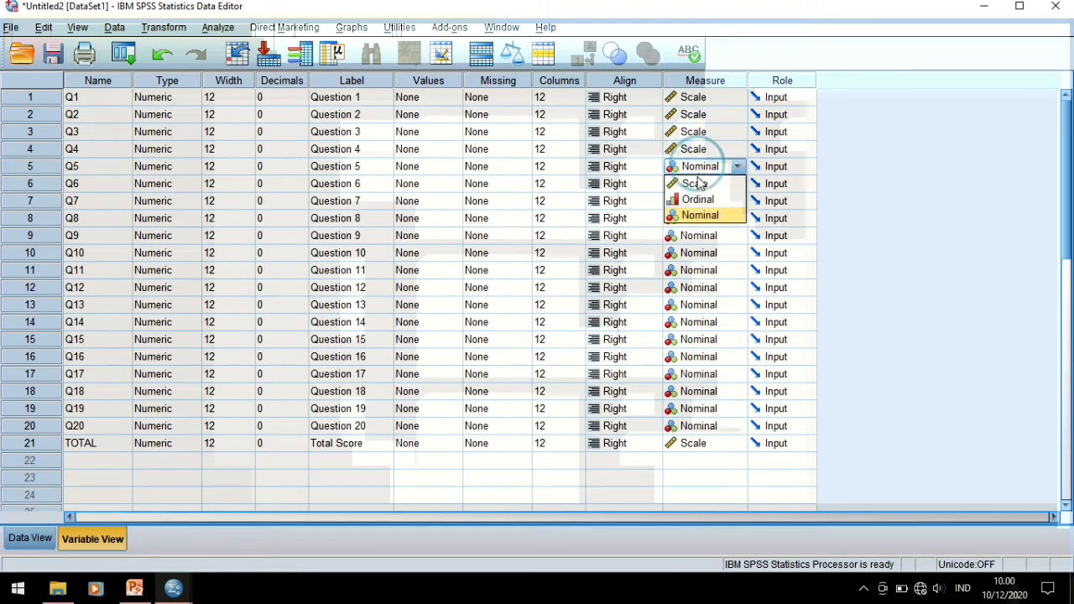
left_click(695, 183)
left_click(719, 185)
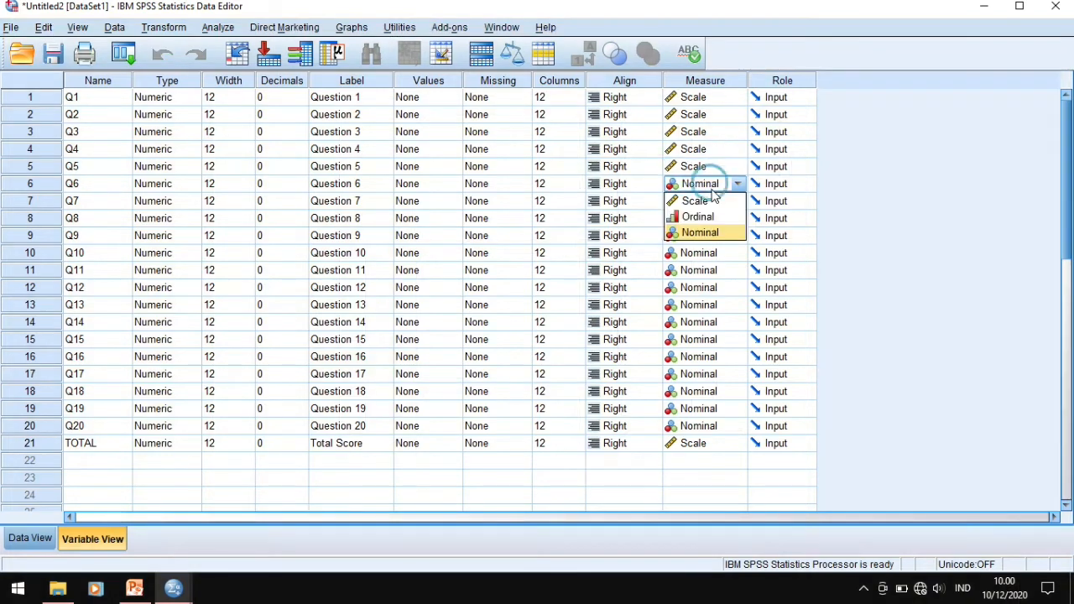
left_click(696, 201)
- Set the measurement level of variables Q7 through Q9 to Scale
left_click(696, 201)
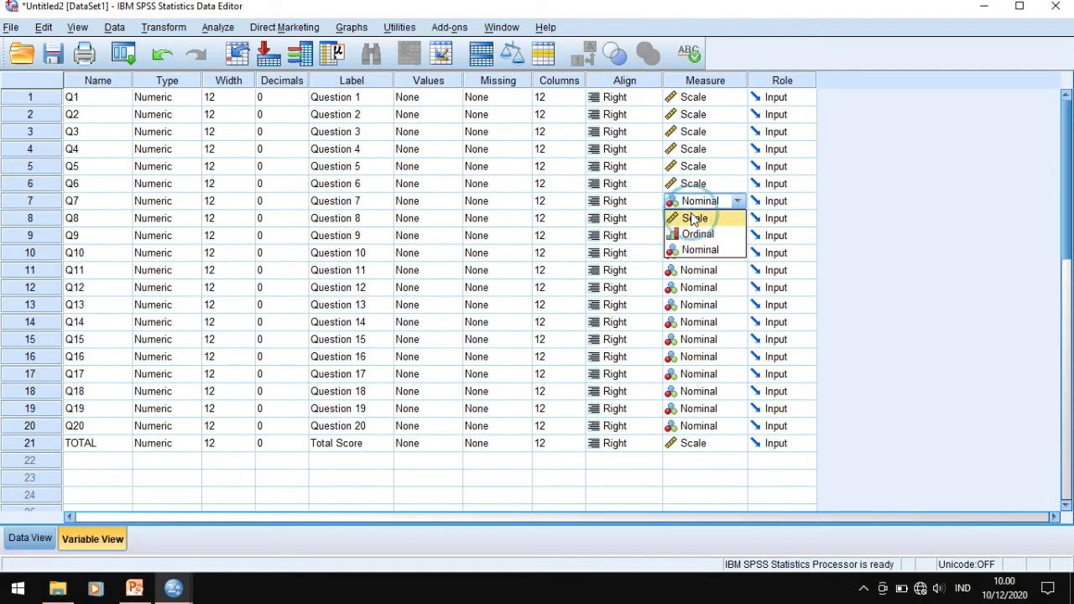
left_click(695, 218)
left_click(695, 218)
left_click(695, 236)
left_click(695, 236)
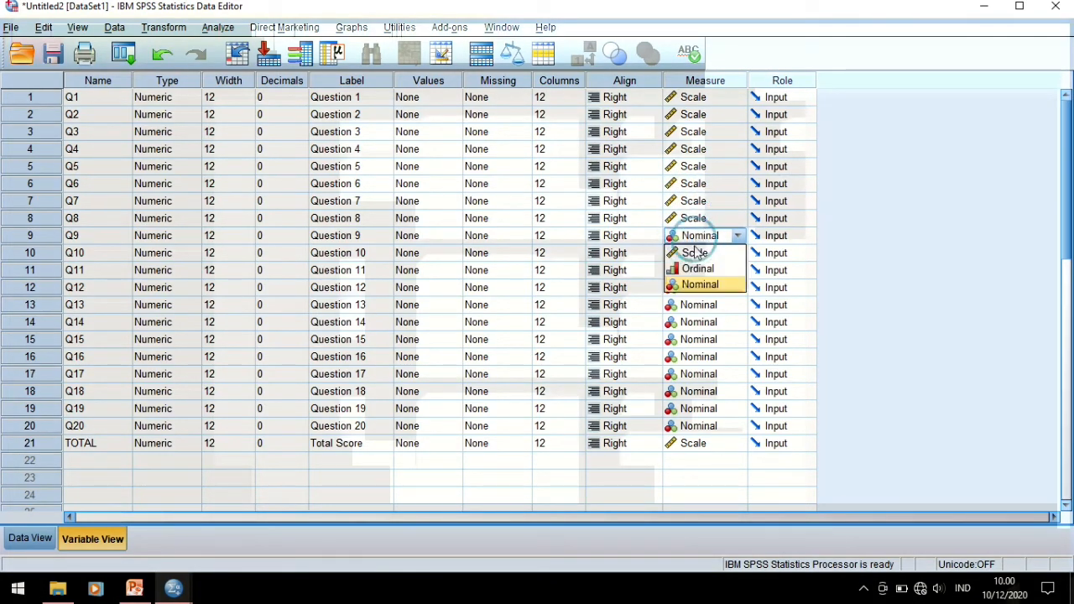
left_click(694, 253)
- Set the measurement level of variables Q10 through Q12 to Scale
left_click(679, 256)
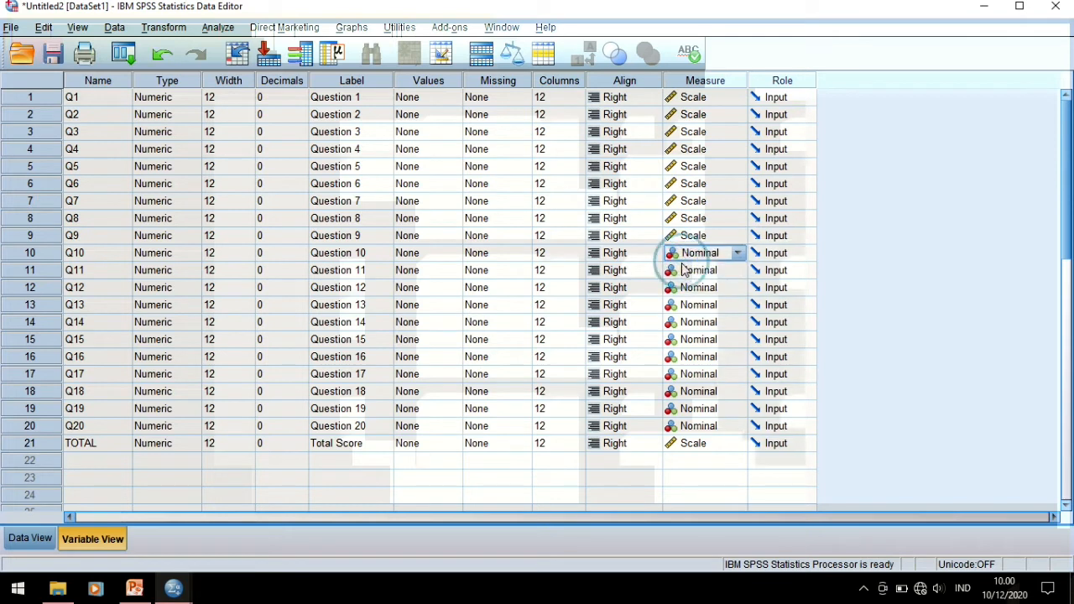
left_click(701, 256)
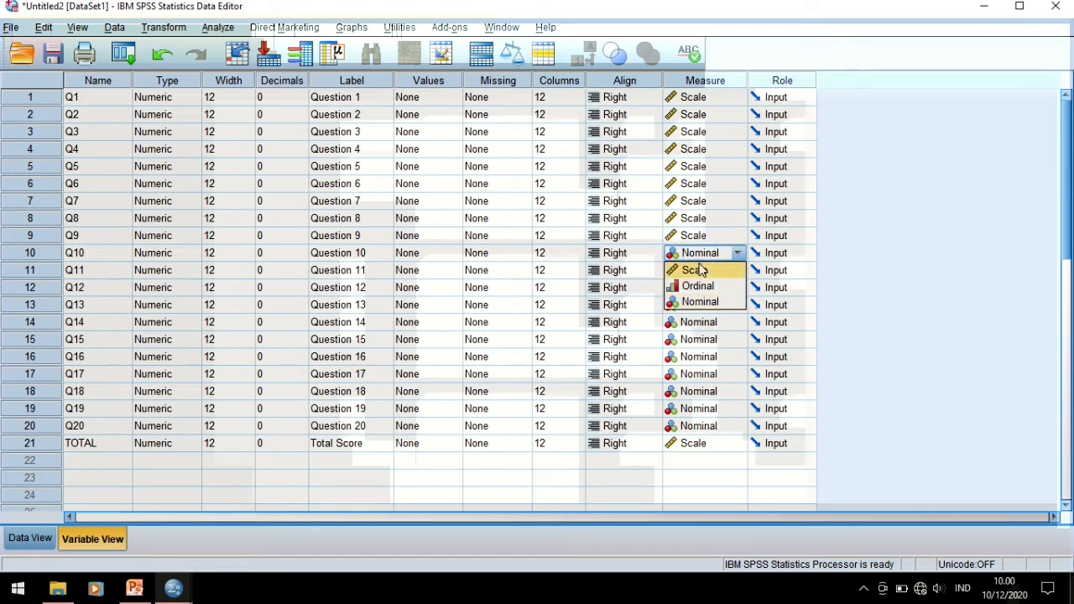
left_click(701, 270)
left_click(702, 270)
left_click(700, 286)
left_click(701, 286)
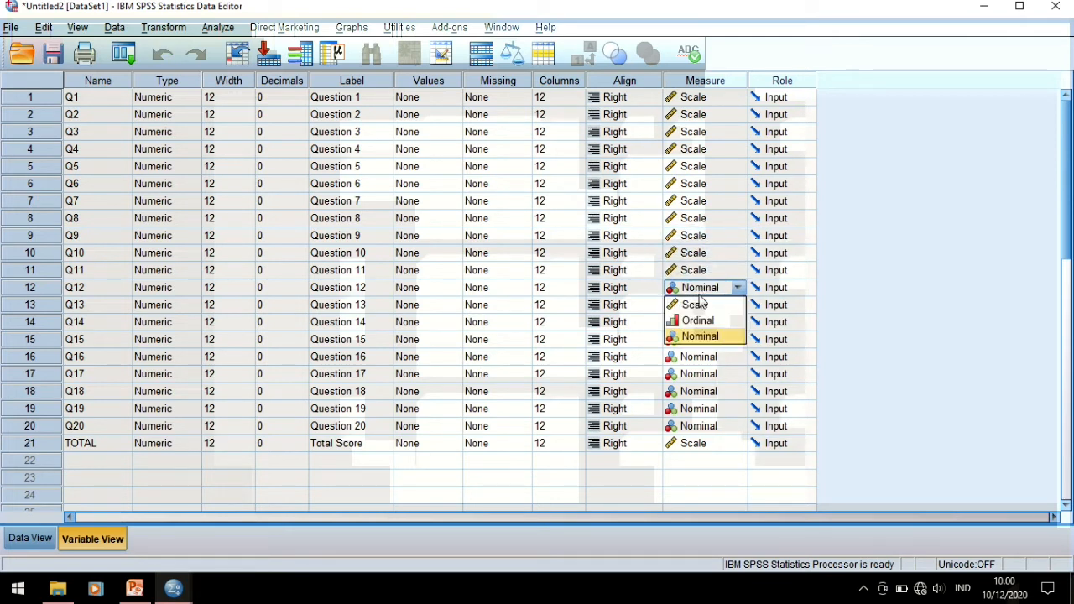
left_click(700, 305)
- Set the measurement level of variables Q13 through Q15 to Scale
left_click(701, 305)
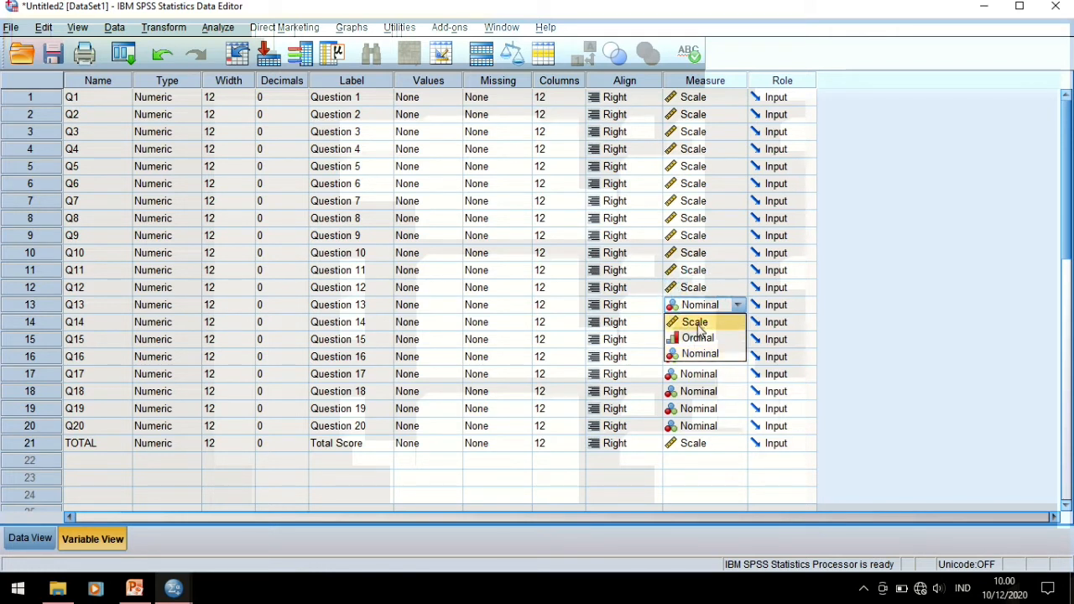
left_click(701, 323)
left_click(700, 322)
left_click(700, 322)
left_click(699, 339)
left_click(699, 339)
left_click(699, 339)
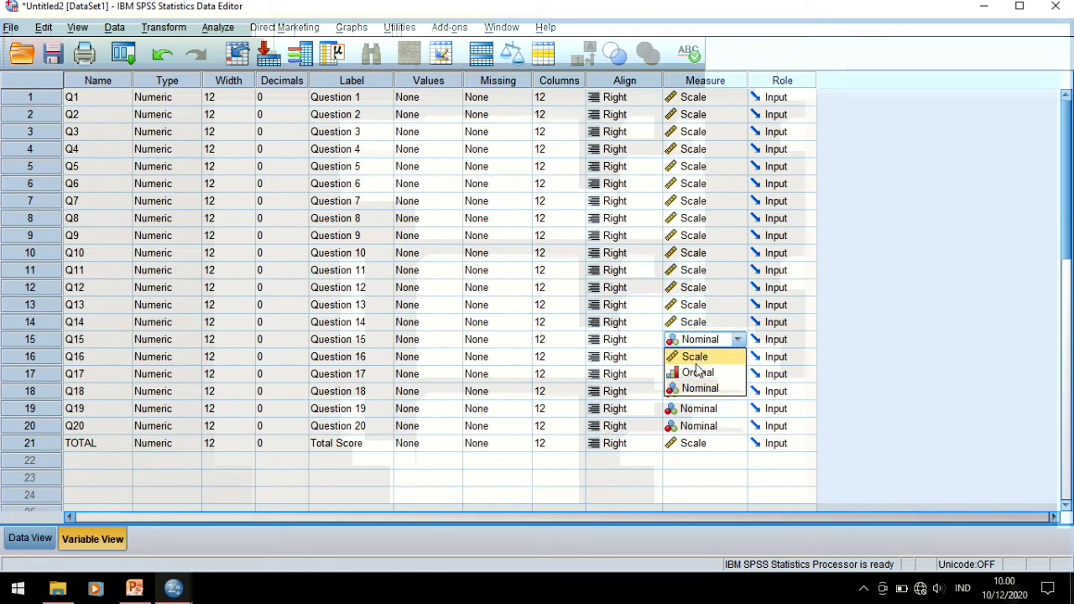
left_click(694, 360)
- Set the measurement level of variables Q16 through Q18 to Scale
left_click(694, 361)
left_click(695, 372)
left_click(696, 361)
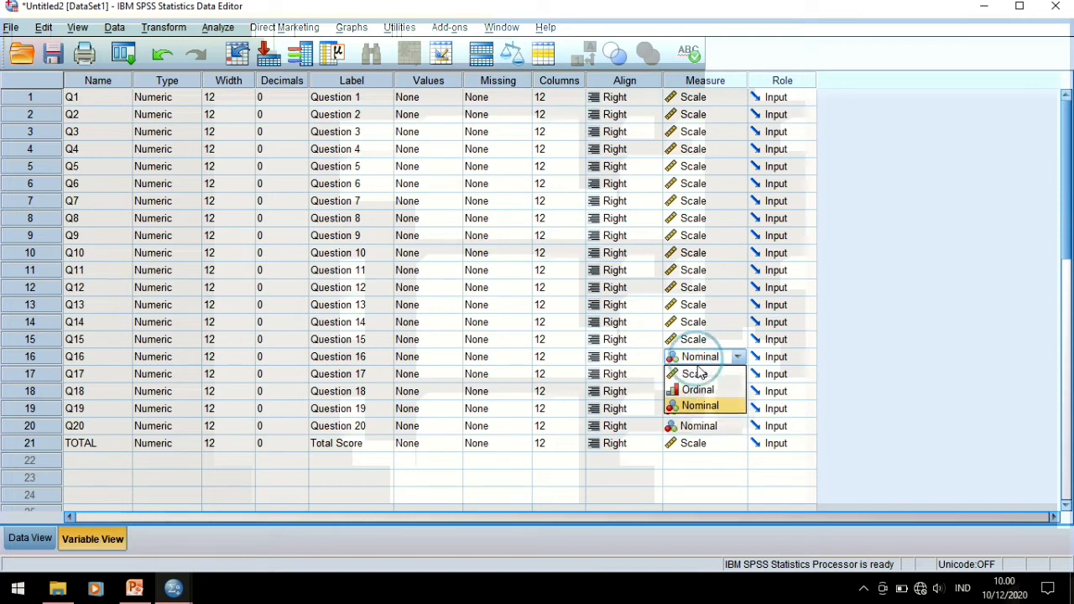
left_click(697, 373)
left_click(697, 374)
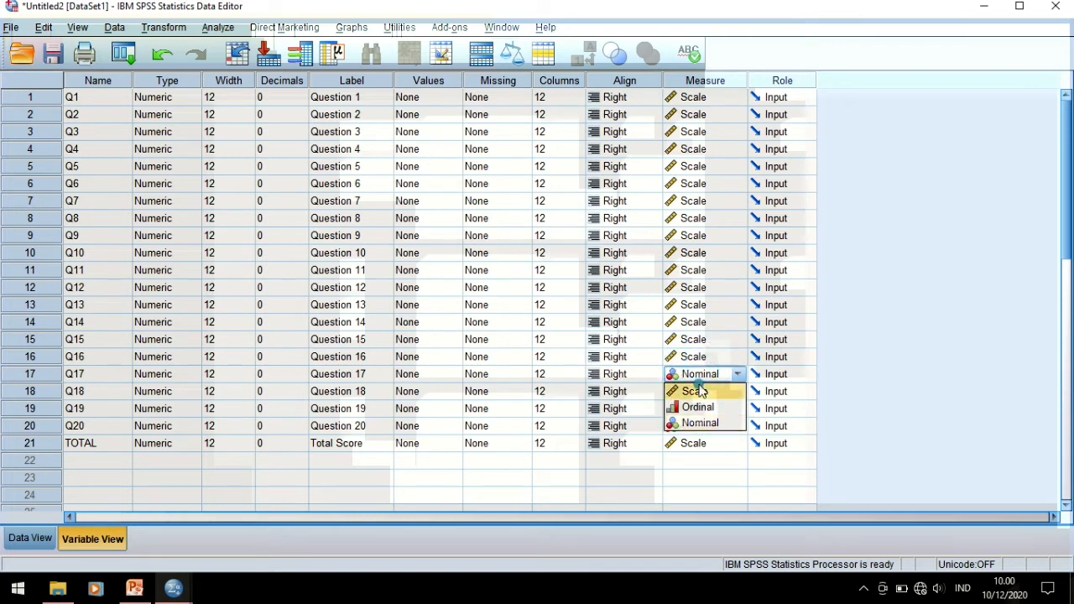
left_click(698, 391)
left_click(698, 391)
left_click(698, 391)
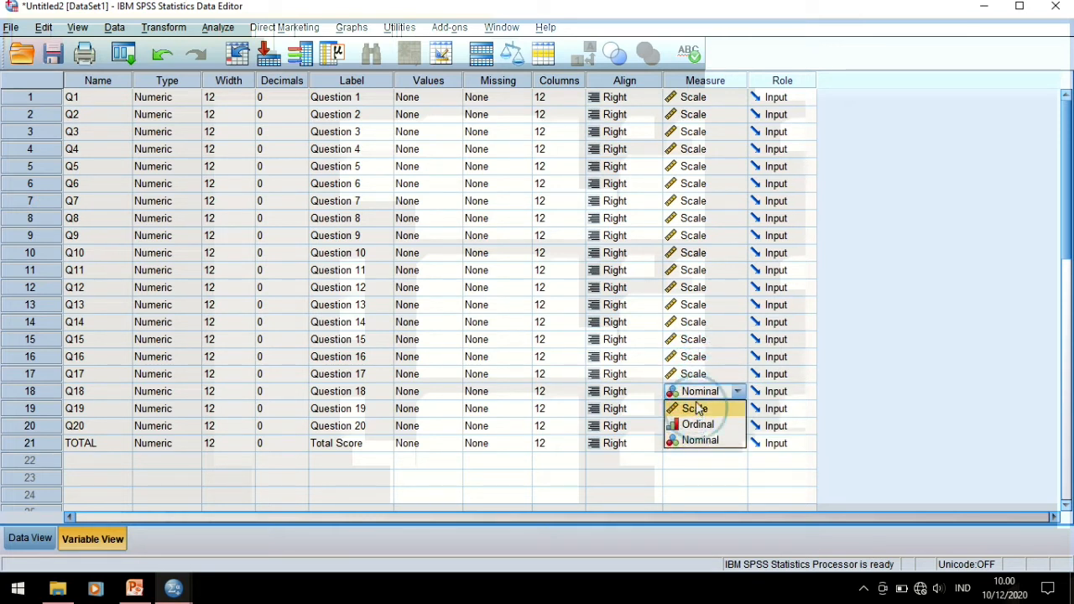
left_click(696, 409)
- Set the measurement level of variables Q19 and Q20 to Scale
left_click(698, 408)
left_click(698, 408)
left_click(701, 426)
left_click(701, 427)
left_click(701, 426)
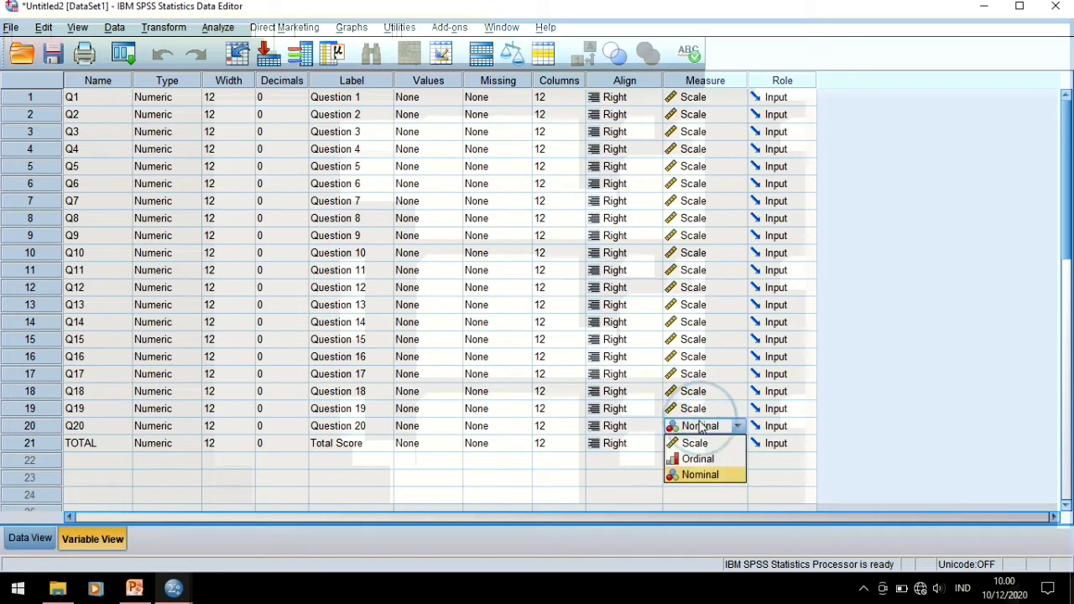
key("Return")
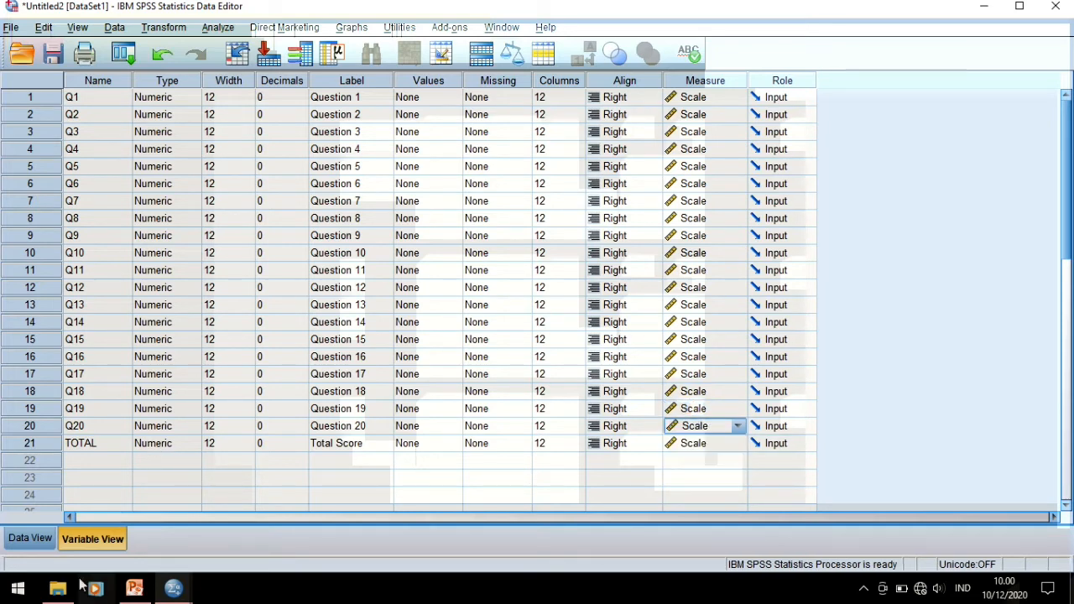
- Show the case data and examine the columns up to TOTAL and the empty column beyond it
left_click(34, 538)
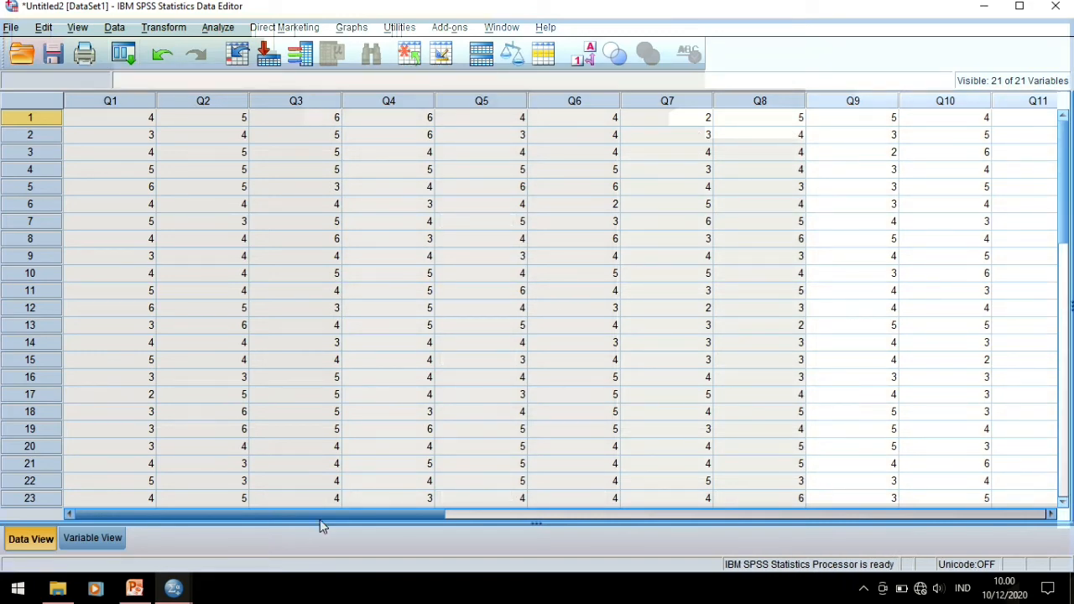
left_click_drag(330, 508, 864, 545)
left_click(123, 514)
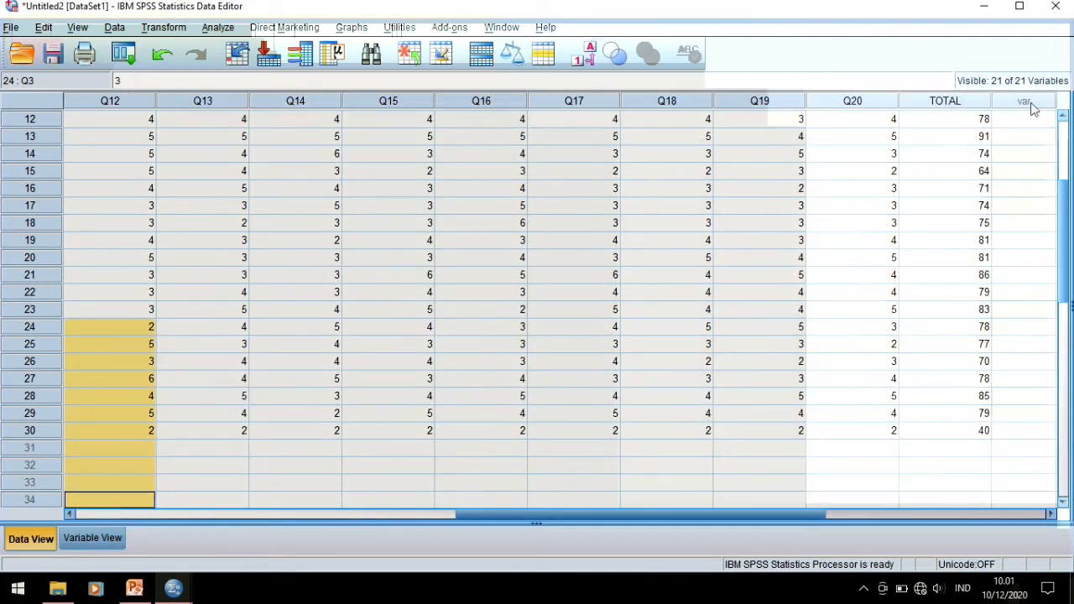
left_click(1031, 104)
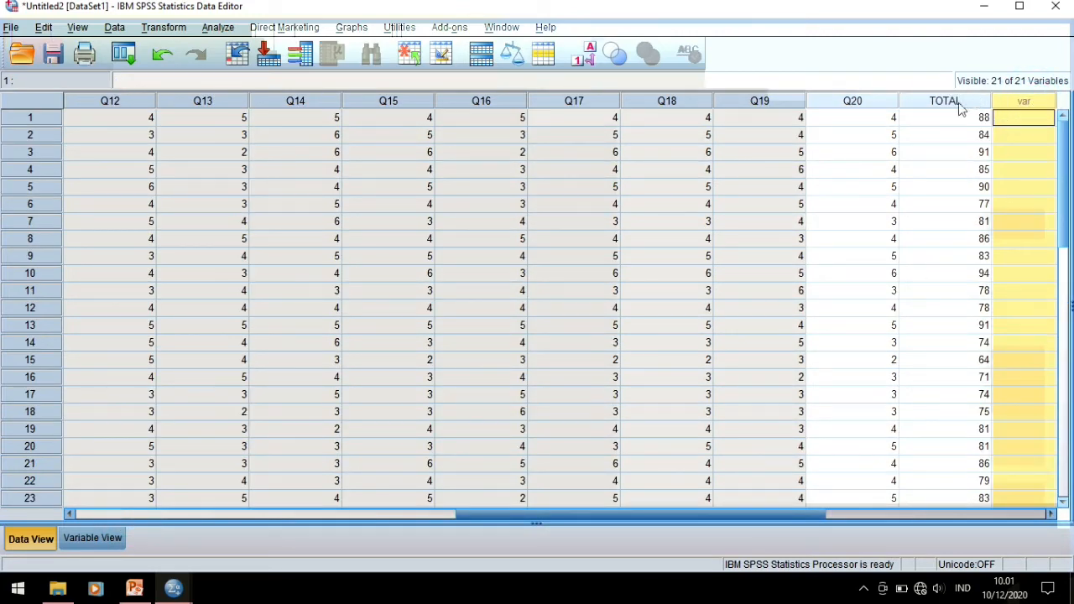
left_click(961, 107)
left_click(1043, 101)
right_click(1046, 103)
left_click(931, 258)
left_click_drag(765, 512, 379, 512)
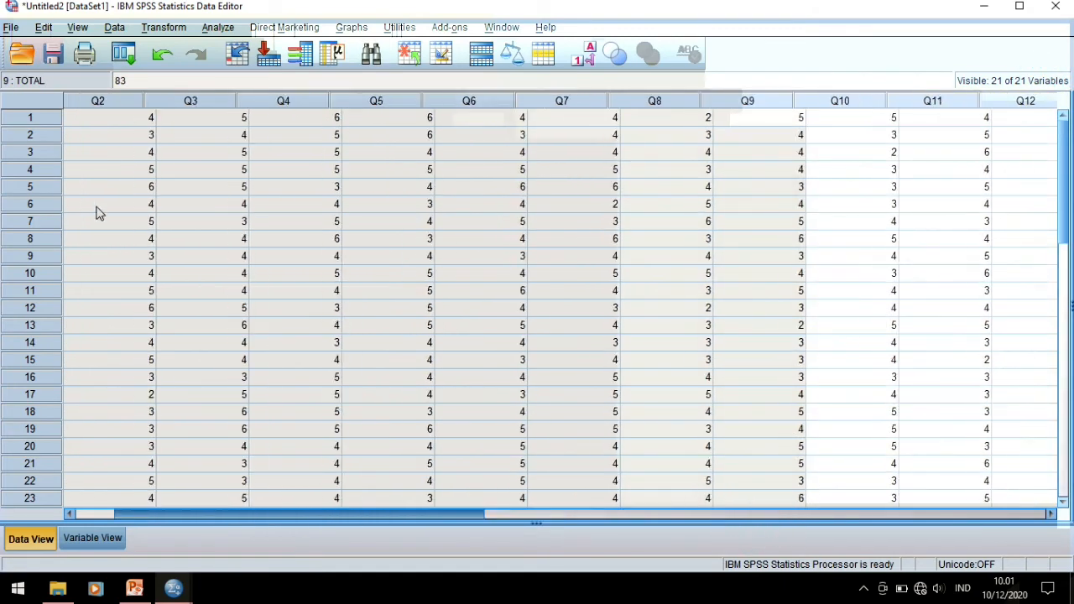
- Delete the case row at the end of the data set
scroll(36, 251, "down", 5)
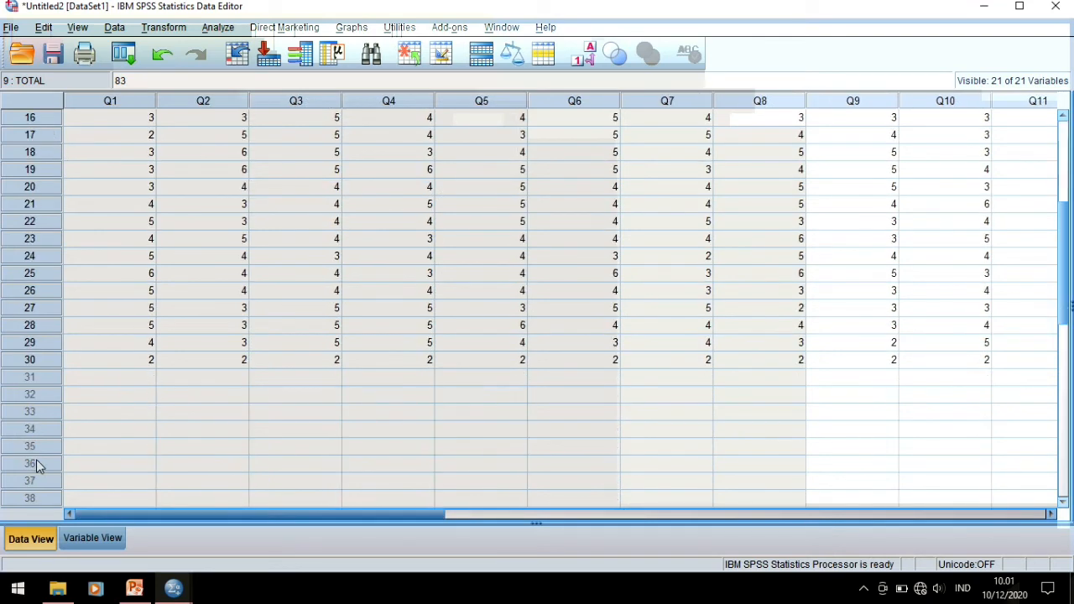
left_click(30, 359)
key("Delete")
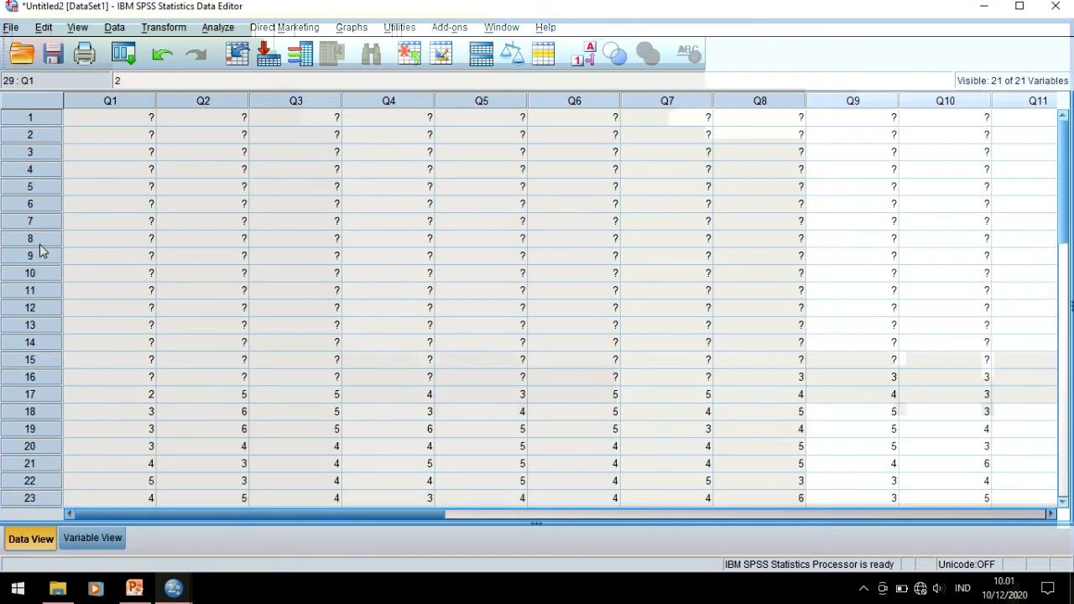
scroll(39, 244, "up", 5)
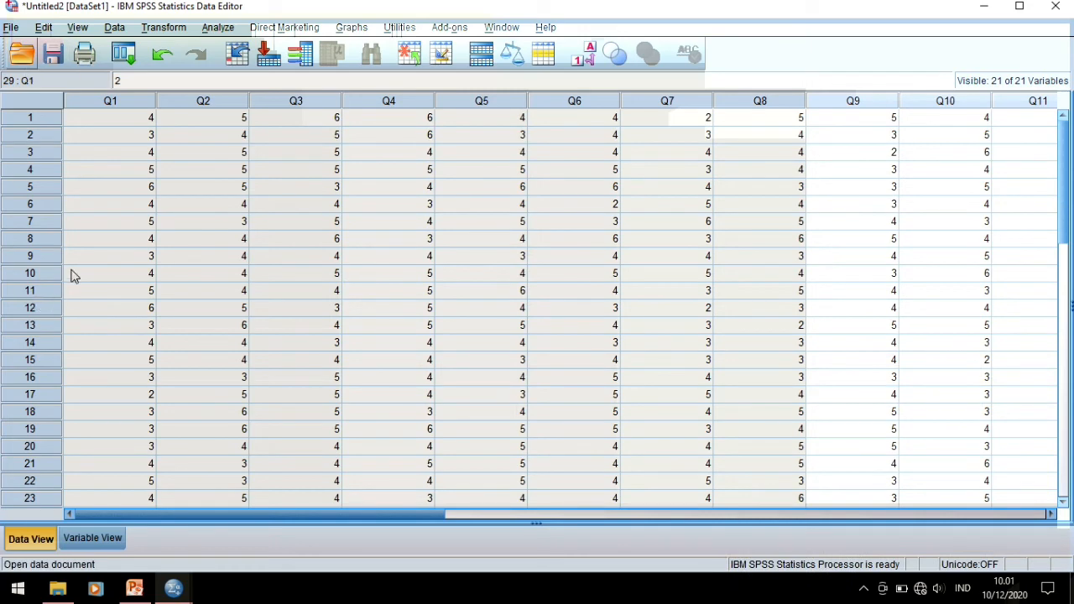
- Start a bivariate correlation analysis and add all variables from Question 1 through Question 20 plus Total Score to it
left_click(220, 28)
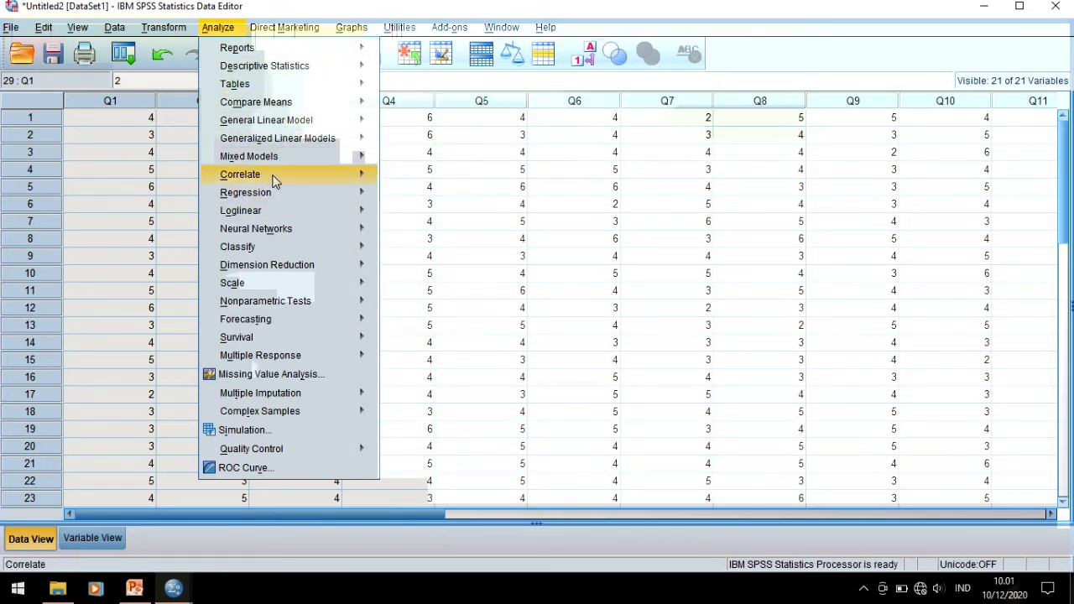
mouse_move(274, 179)
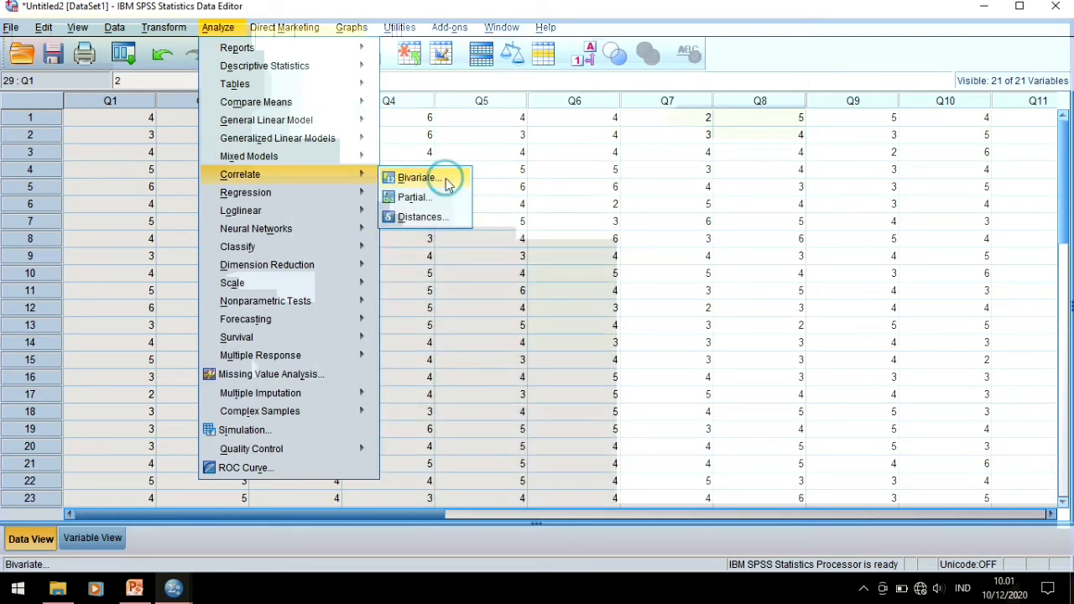
left_click(445, 178)
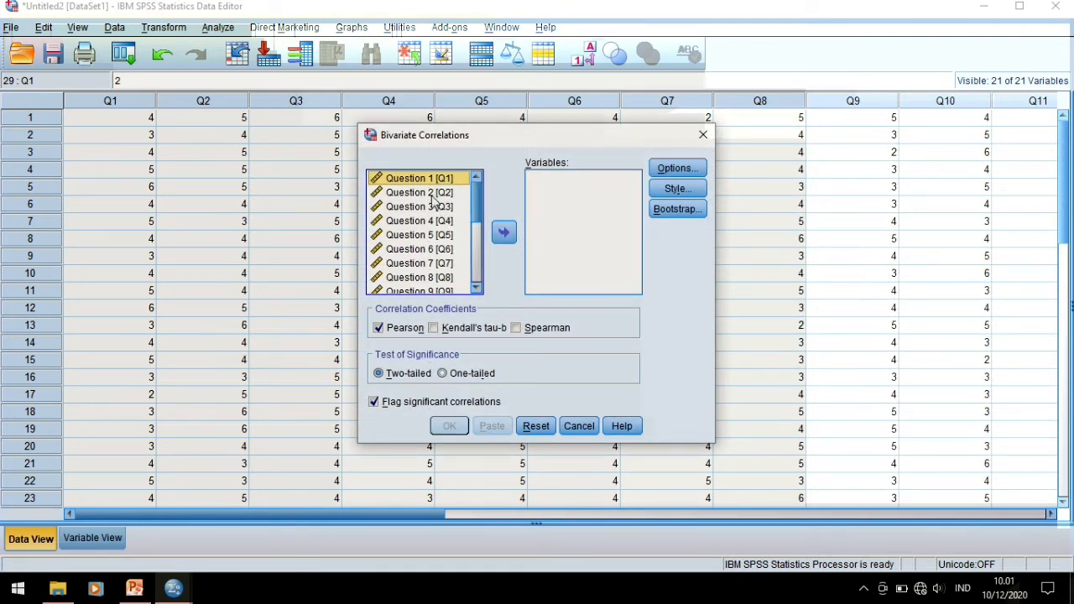
key("shift+Down")
key("shift+Down")
key("shift+Down")
key("shift+Down")
key("shift+Down")
key("shift+Down")
key("shift+Down")
key("shift+Down")
key("shift+Down")
key("shift+Down")
key("shift+Down")
key("shift+Down")
key("shift+Down")
key("shift+Down")
key("shift+Down")
key("shift+Down")
key("shift+Down")
key("shift+Down")
key("shift+Down")
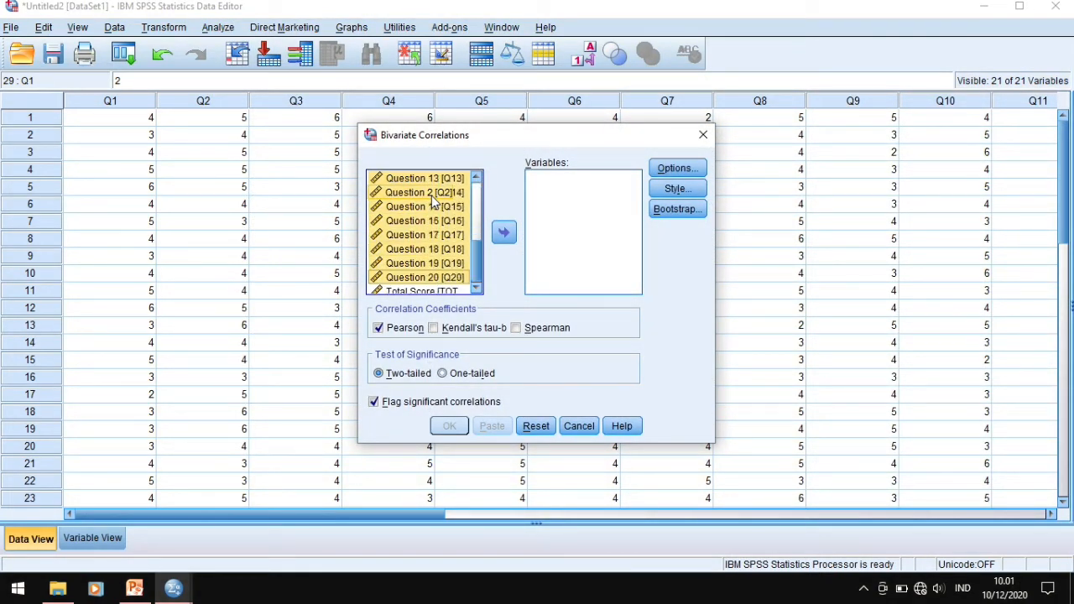
key("shift+Down")
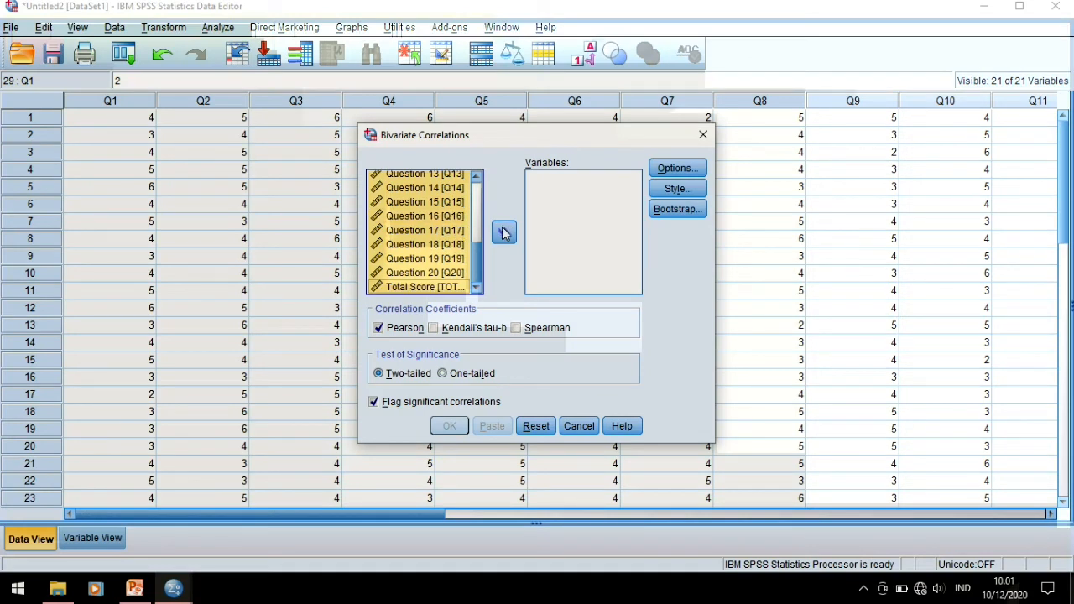
left_click(505, 234)
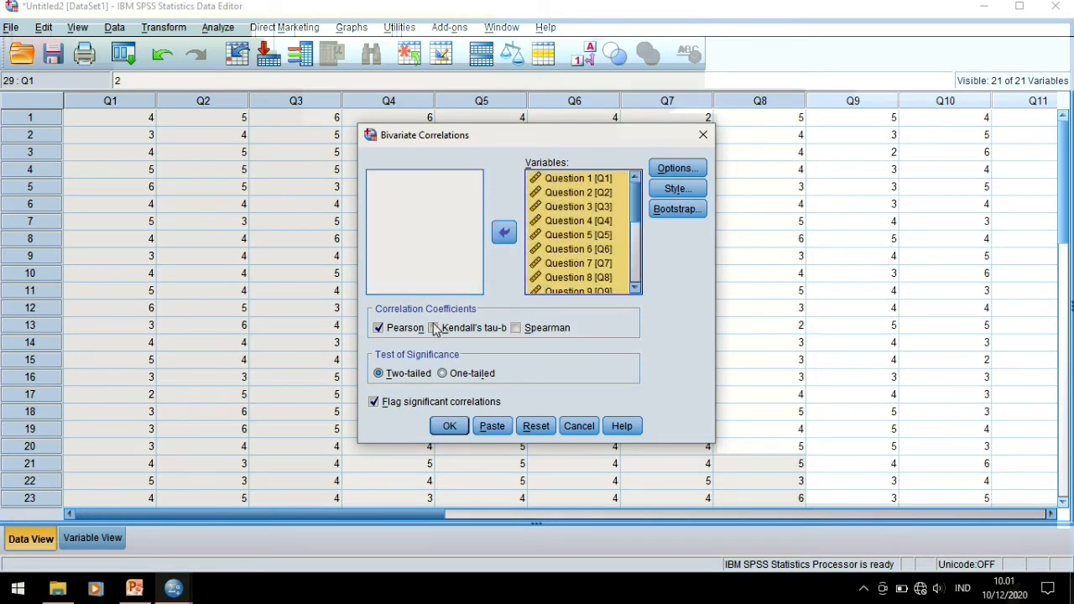
- Run the bivariate correlation with the Pearson coefficient and a two-tailed test of significance
left_click(385, 336)
left_click(385, 336)
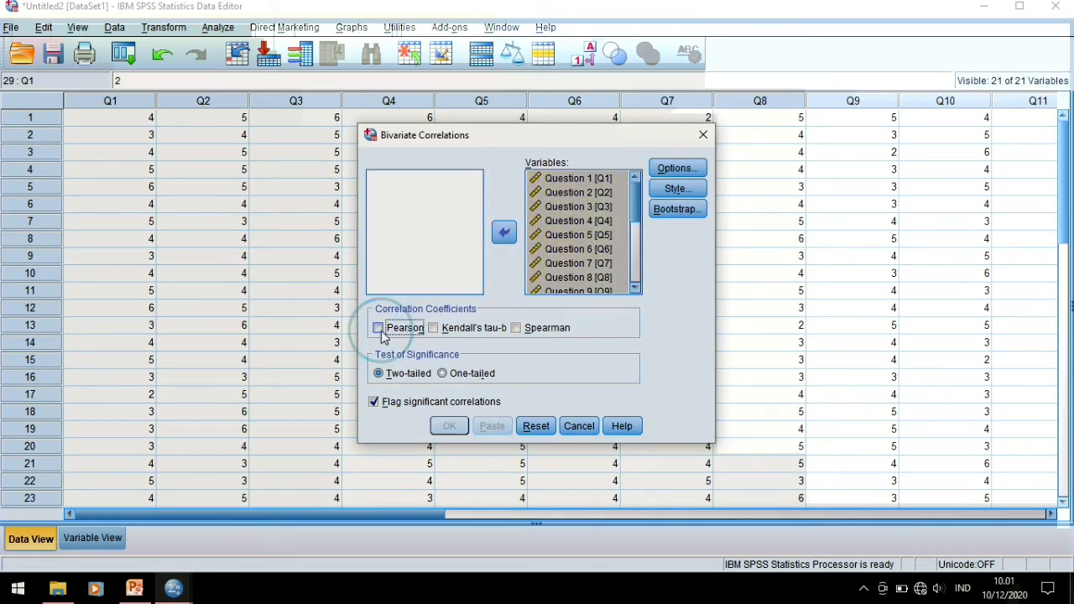
left_click(379, 375)
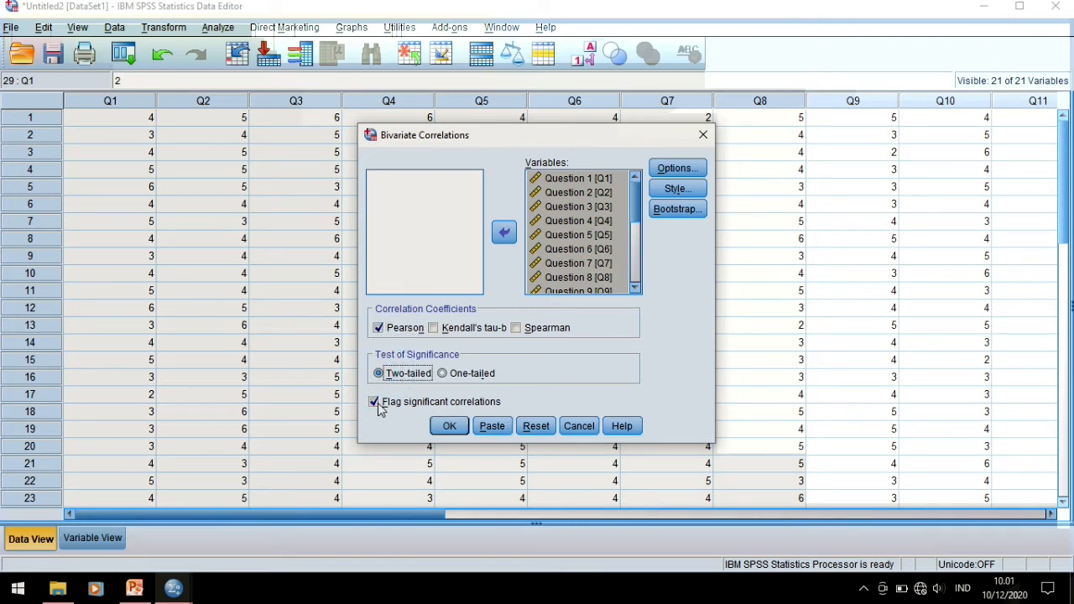
left_click(449, 426)
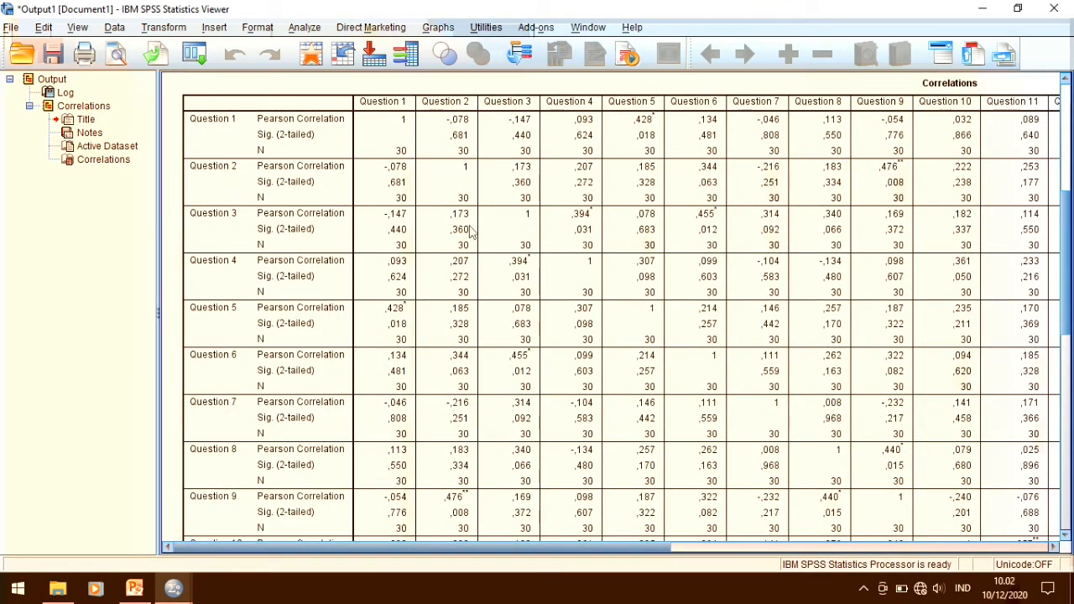
- Examine the Total Score column of the Correlations table from Question 1 to its last row
left_click_drag(516, 546, 986, 552)
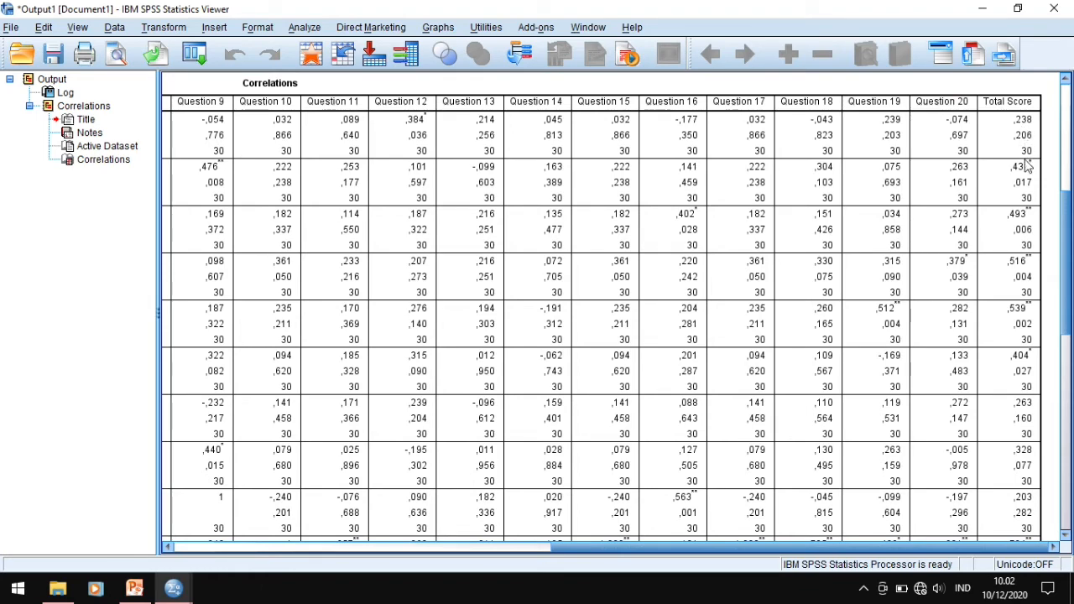
scroll(1032, 298, "down", 10)
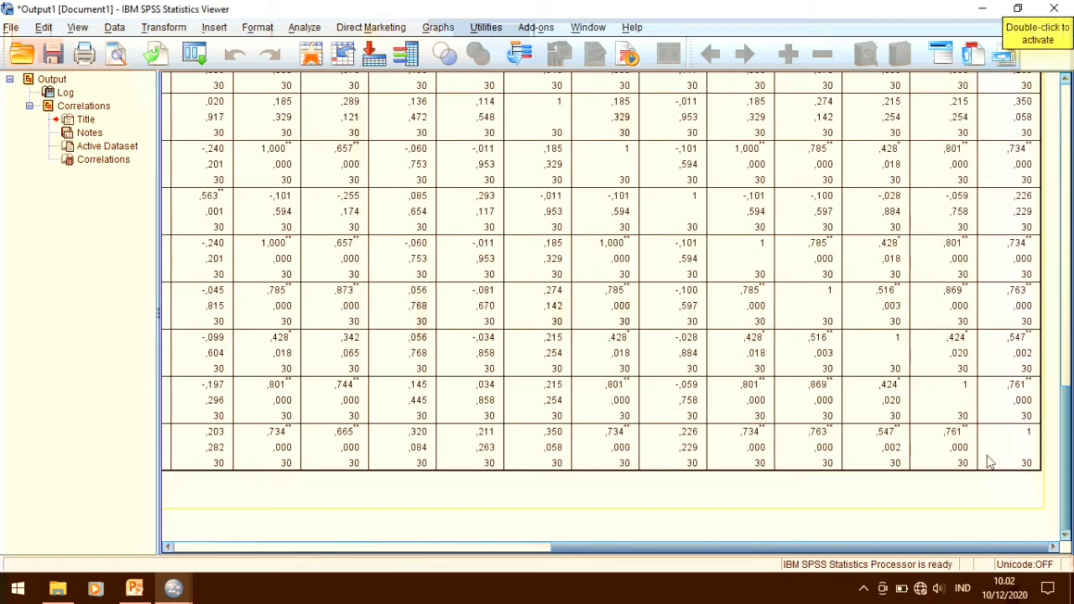
left_click_drag(879, 547, 1010, 559)
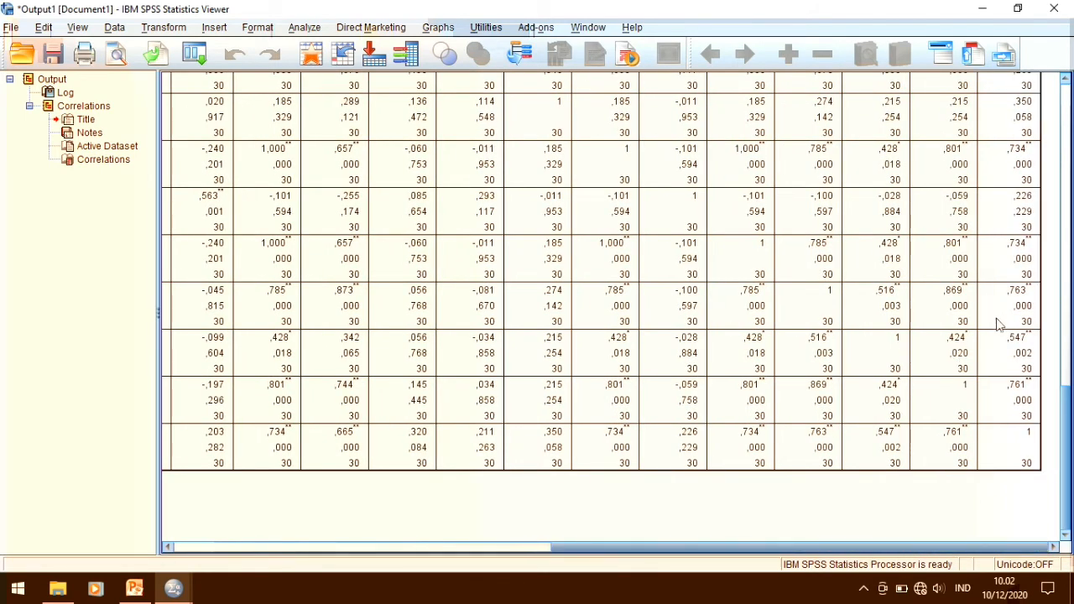
scroll(1007, 434, "up", 10)
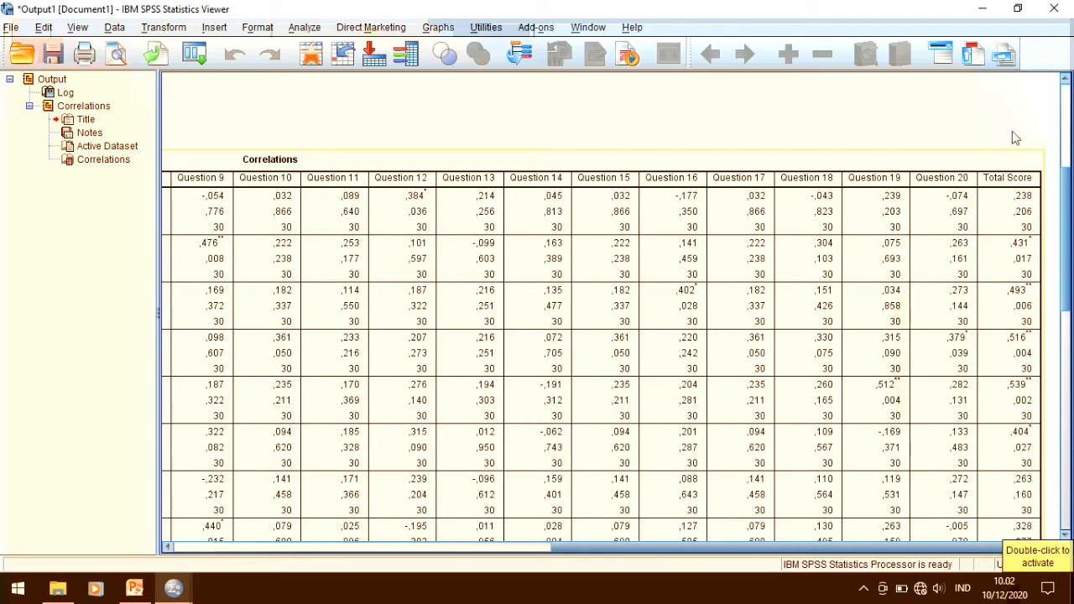
- Try to bring the Correlations table onto slide 29 in PowerPoint, delete the pasted text, and return to SPSS to cancel the running copy
left_click(842, 178)
key("alt+Tab")
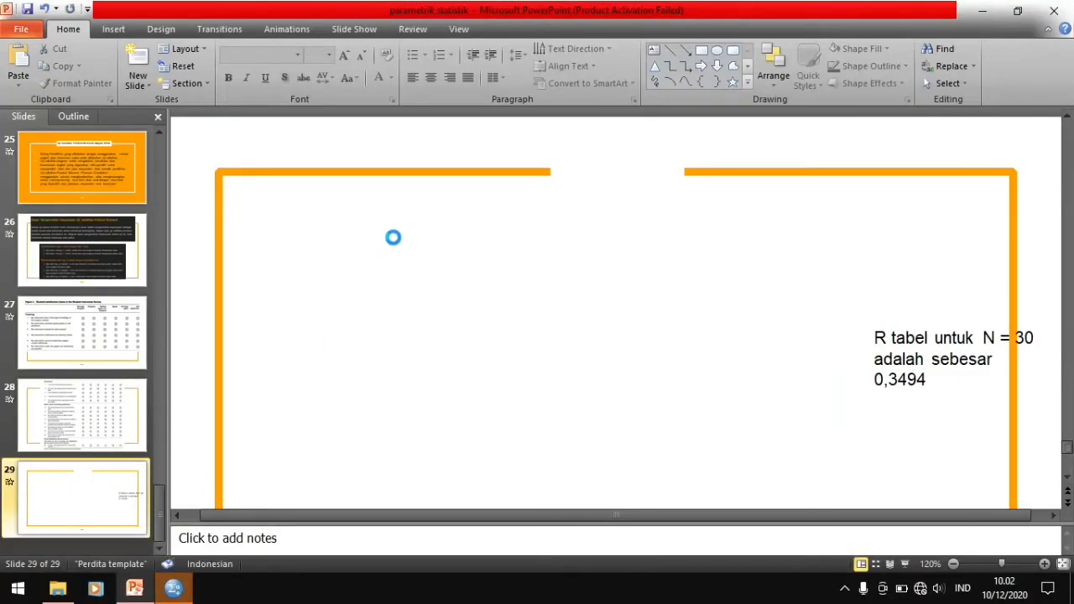
type("Question")
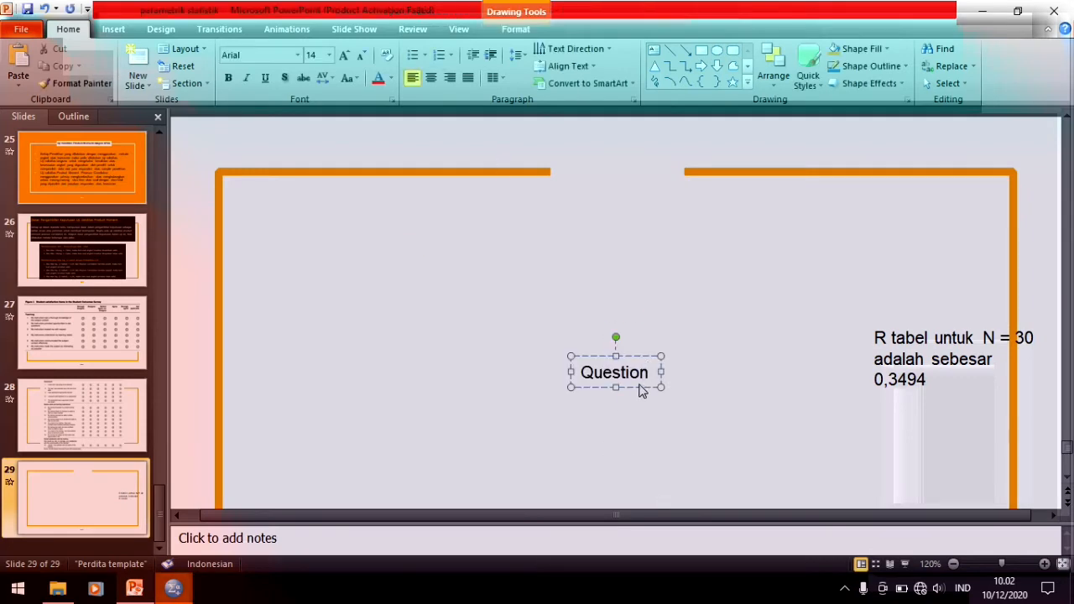
key("Delete")
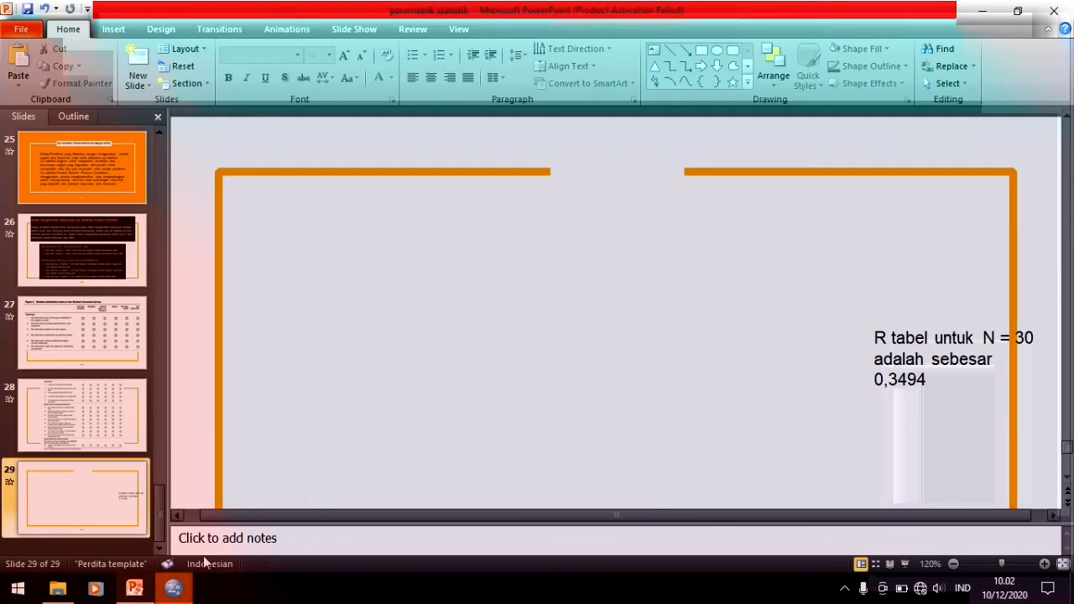
left_click(174, 587)
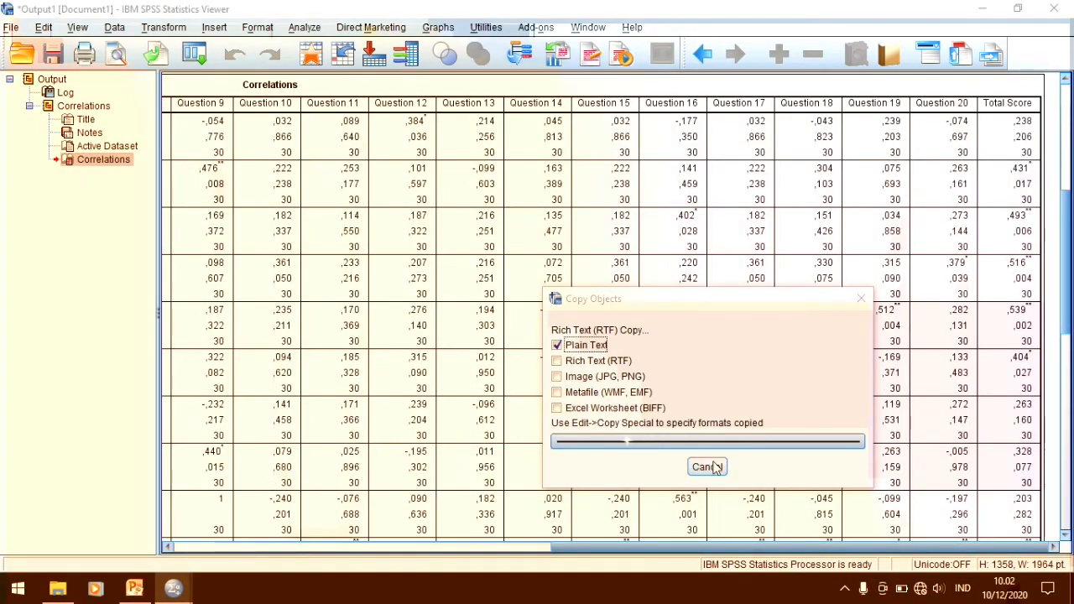
left_click(712, 469)
- Try to copy the Correlations table with Copy Special in the plain text, RTF, image, metafile and Excel worksheet formats
right_click(531, 259)
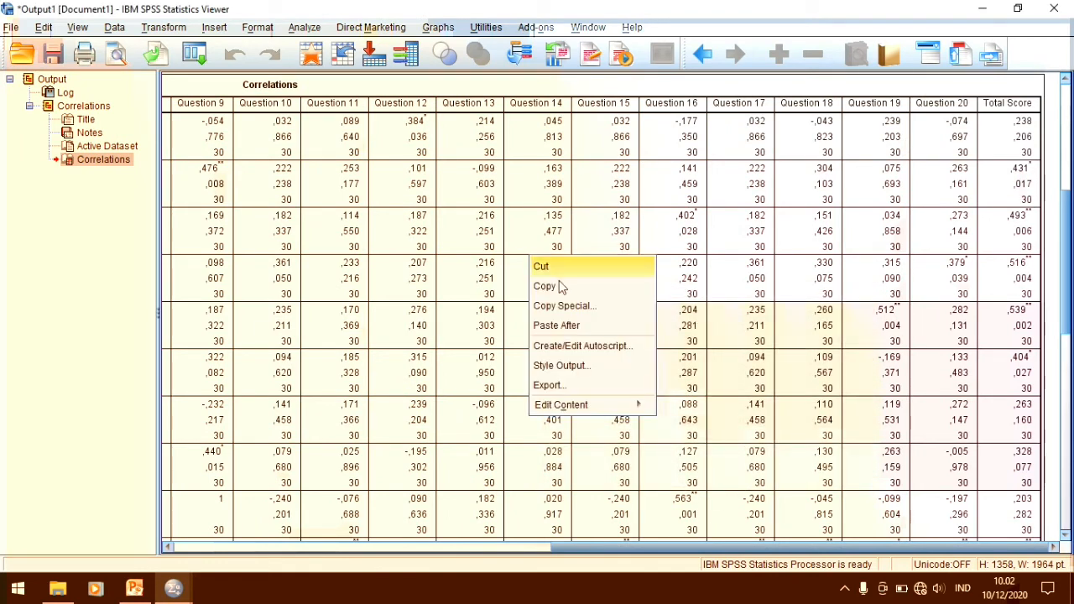
left_click(562, 307)
left_click(507, 363)
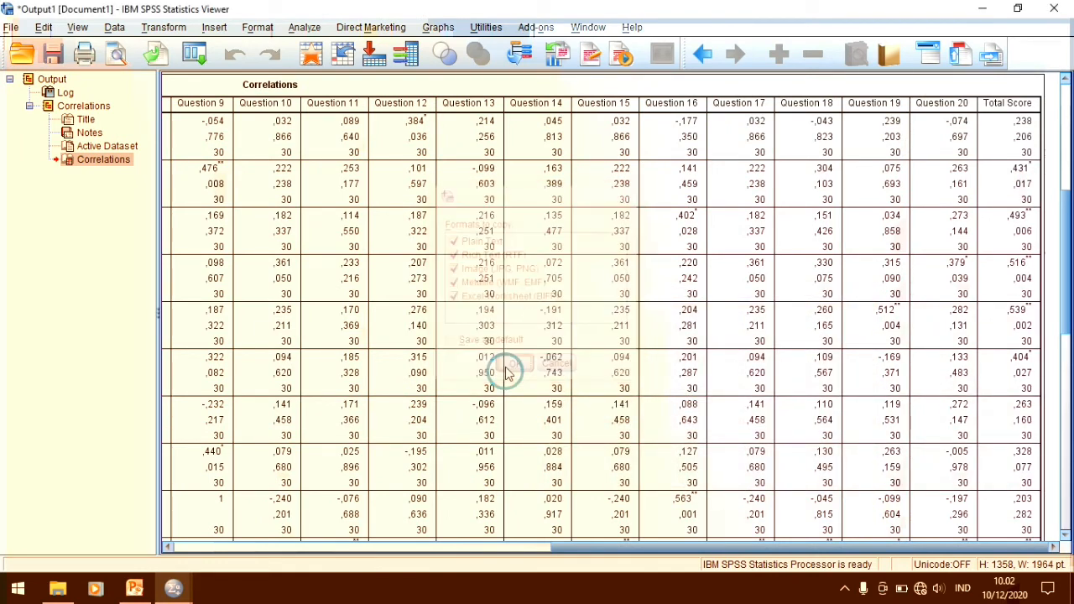
left_click(134, 587)
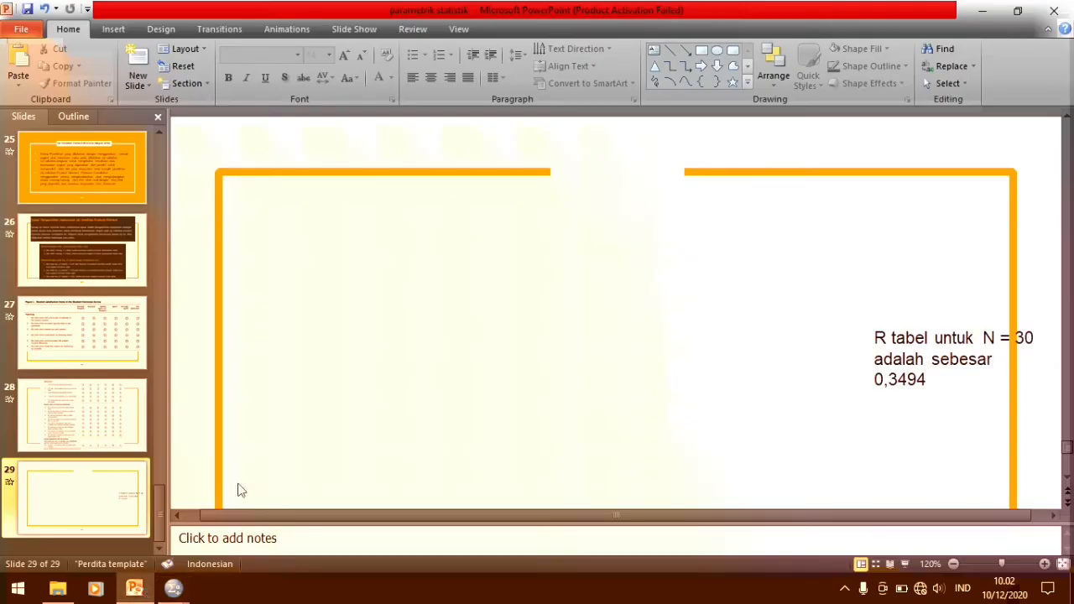
right_click(529, 246)
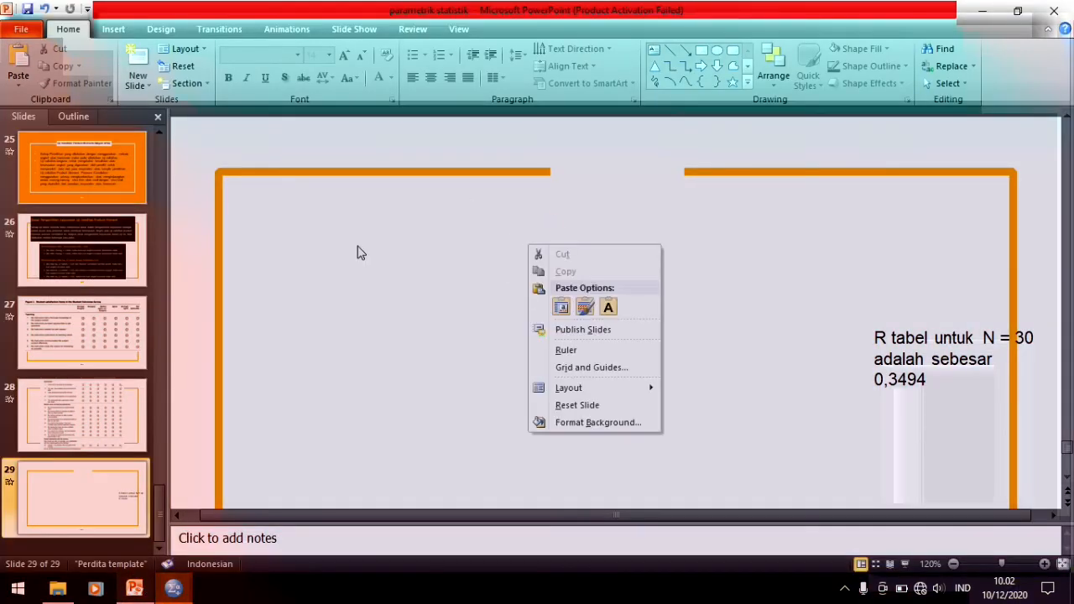
left_click(174, 587)
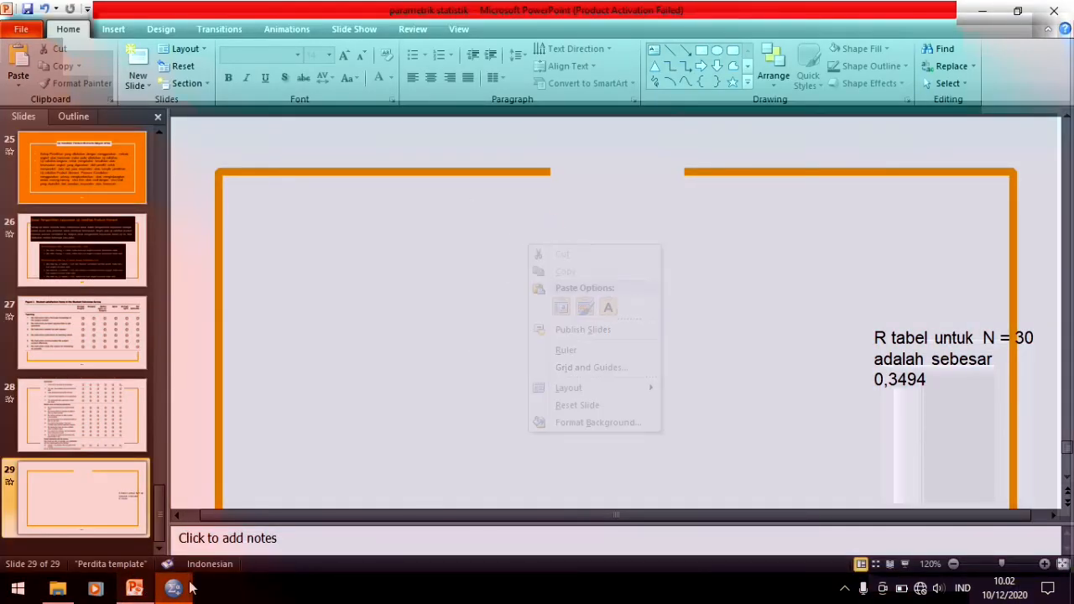
left_click(311, 512)
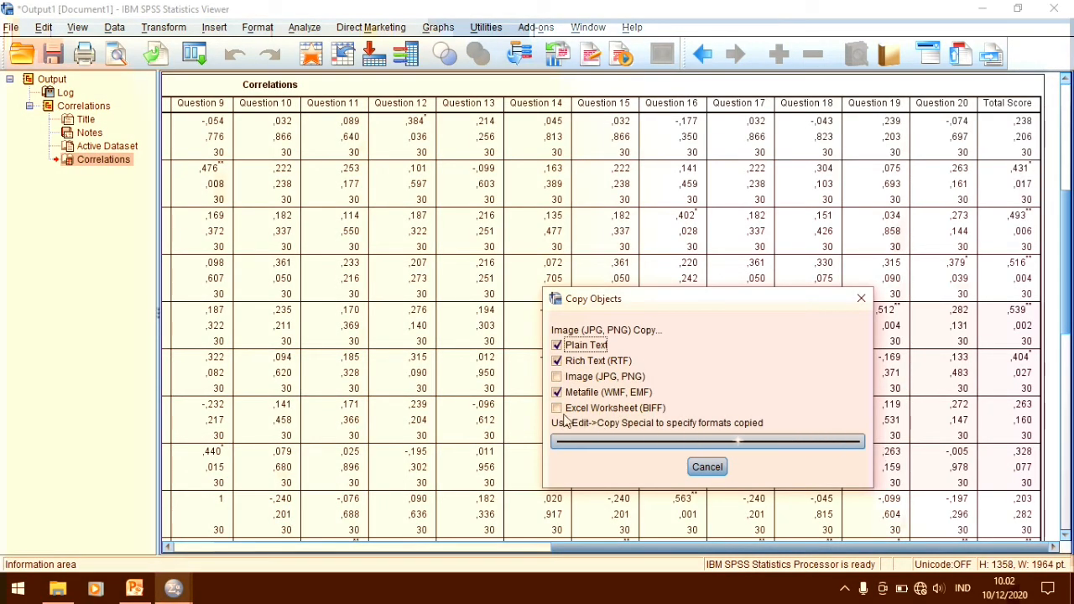
left_click(557, 376)
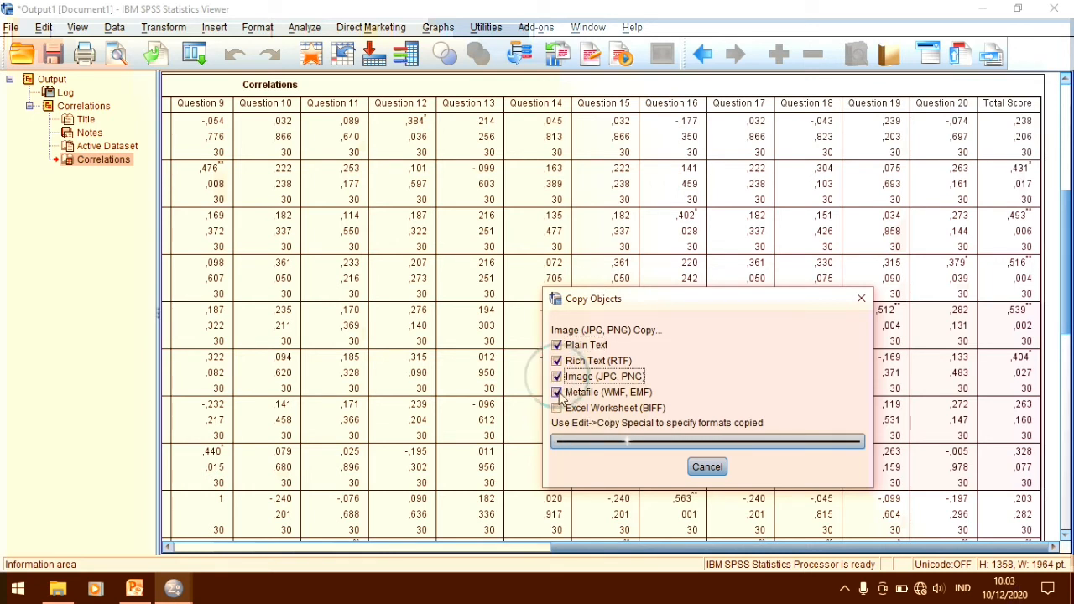
left_click(557, 407)
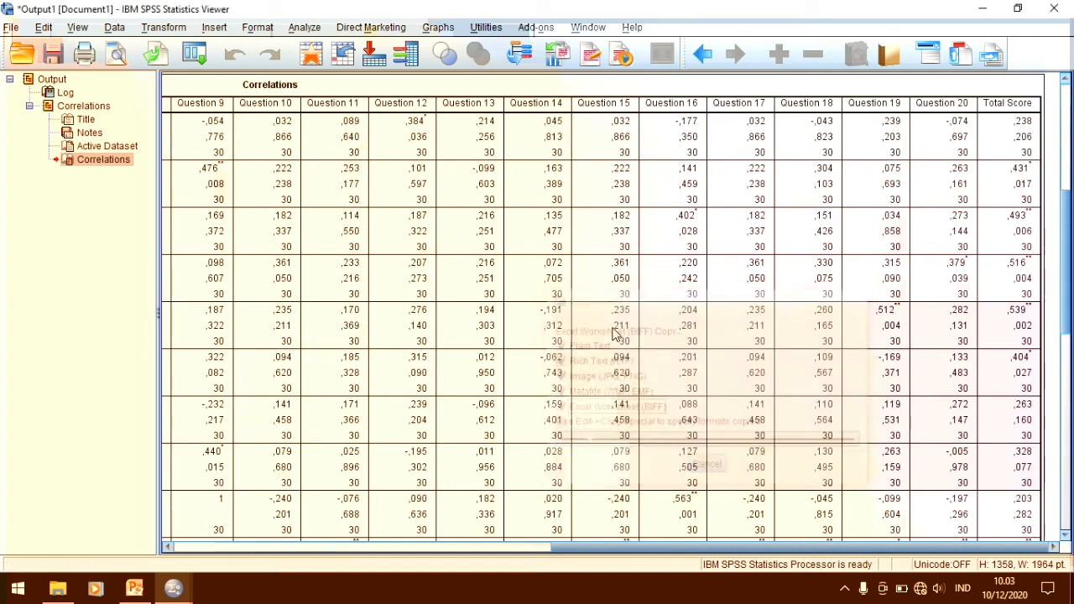
- Copy the Correlations table and paste it as a picture onto slide 29 in PowerPoint
right_click(494, 236)
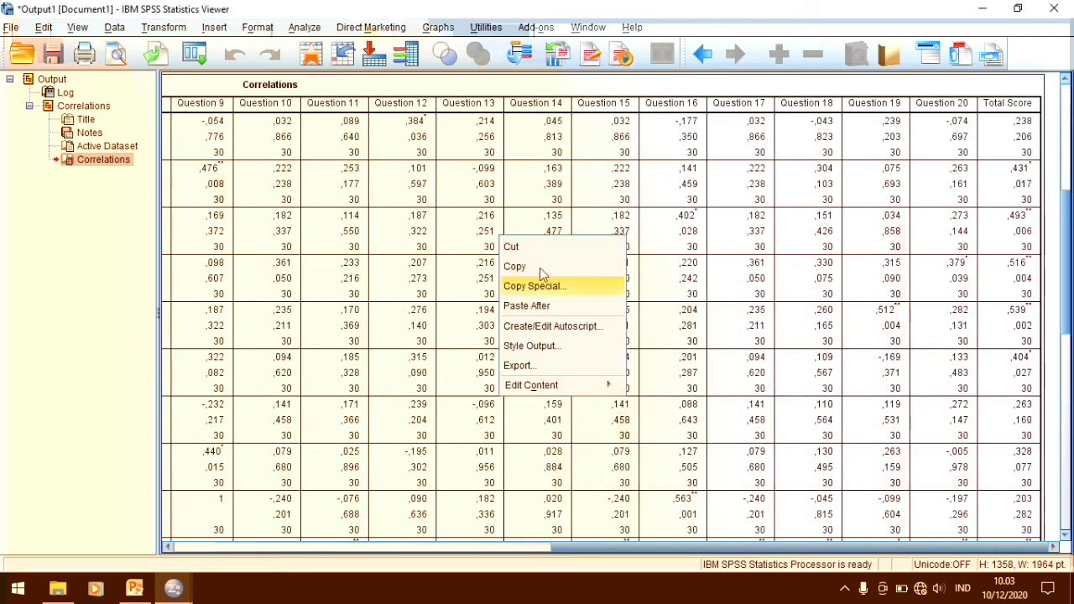
left_click(541, 266)
left_click(134, 588)
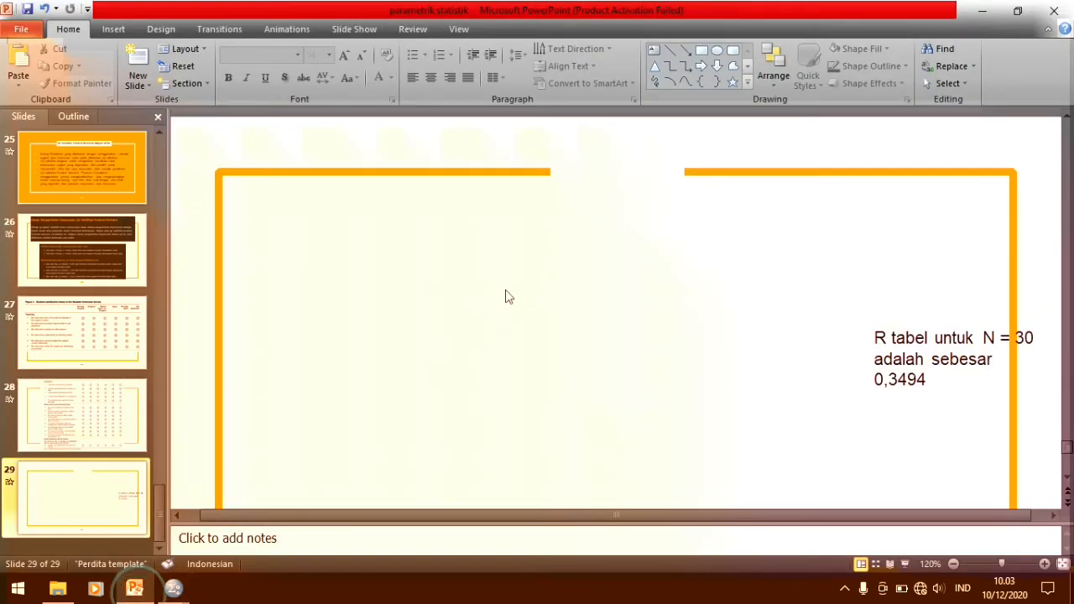
right_click(515, 268)
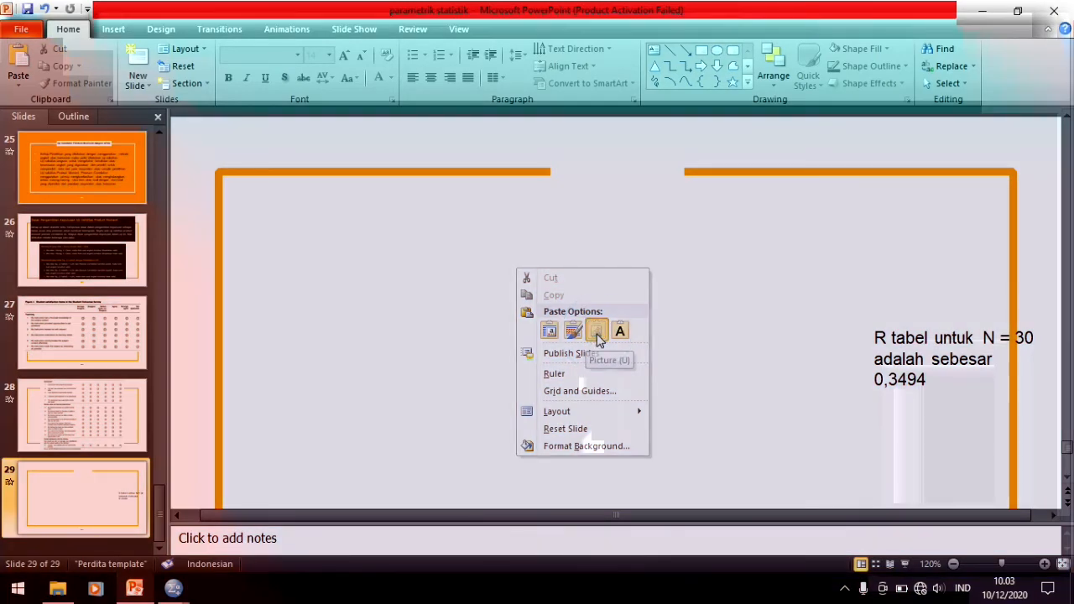
left_click(596, 332)
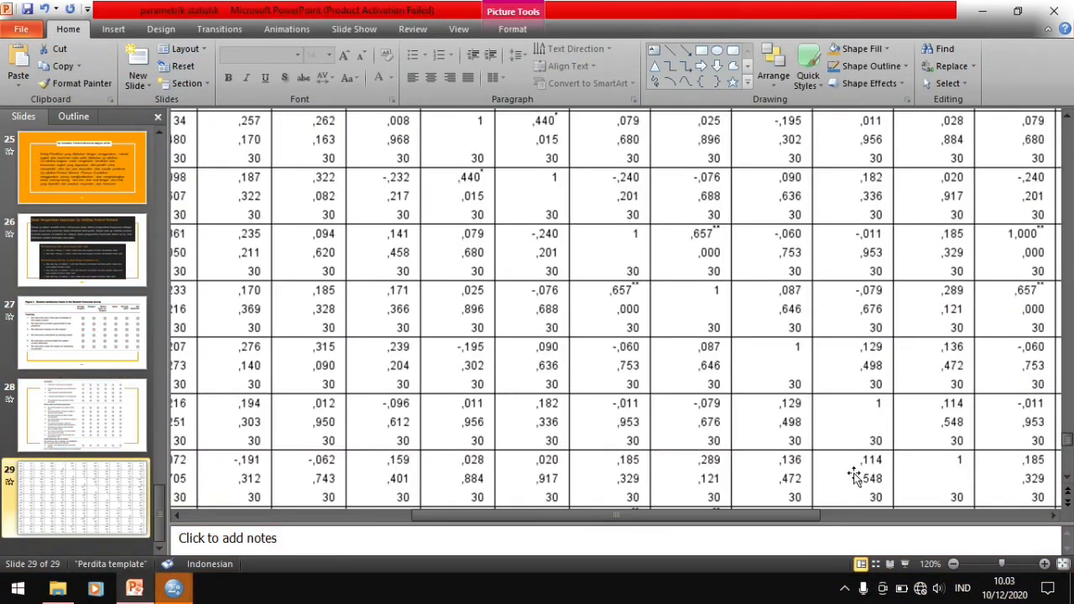
- Shrink the Correlations table picture to about 16.78 cm wide by 11.6 cm high and place it beside the R tabel note on the slide
left_click(953, 564)
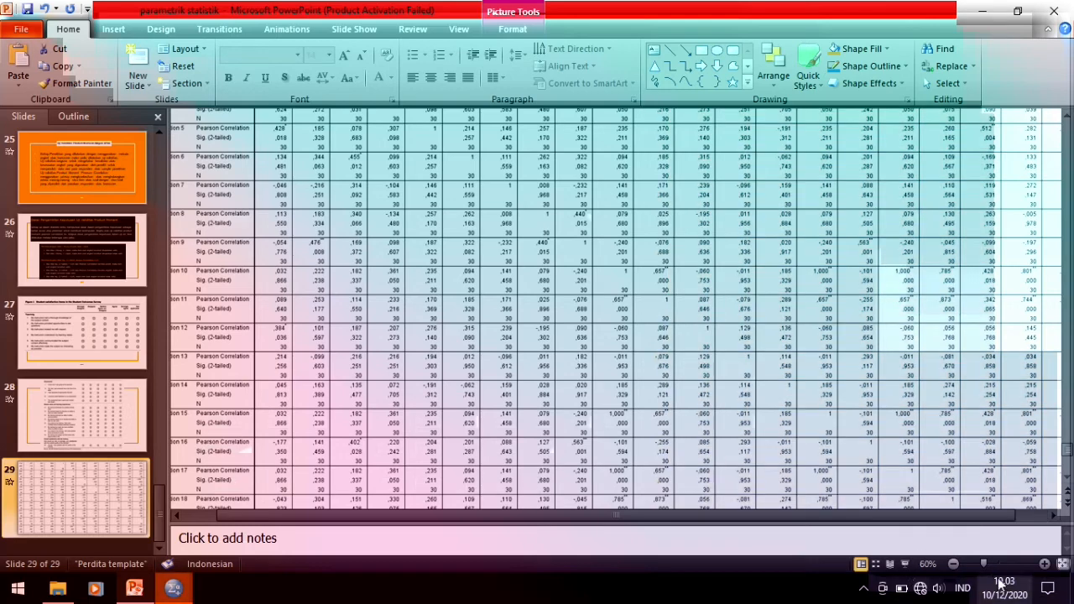
left_click(953, 564)
left_click(953, 564)
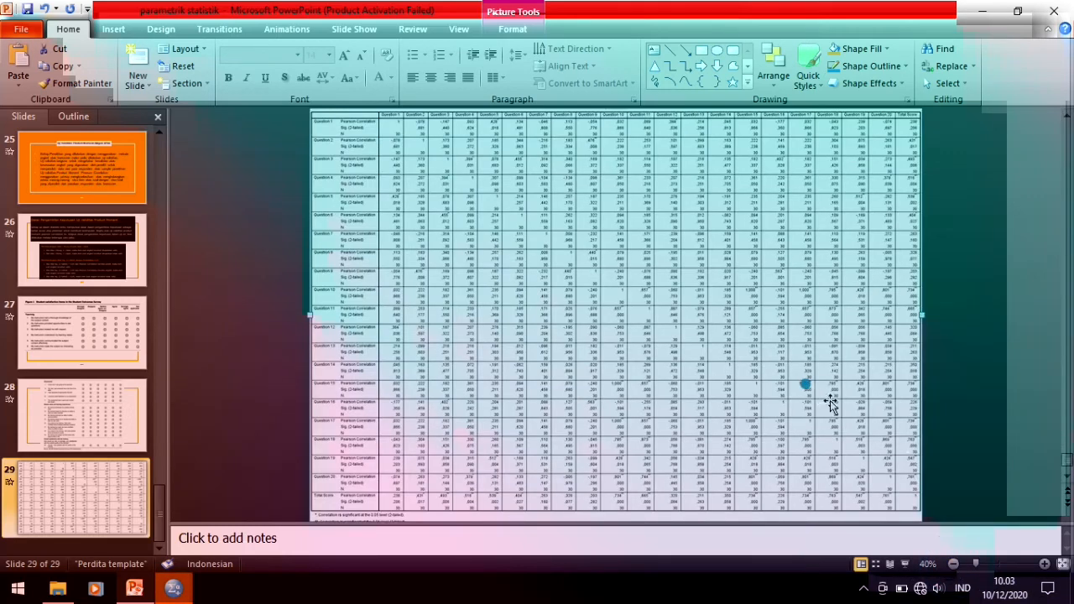
double_click(829, 225)
left_click_drag(800, 194, 807, 222)
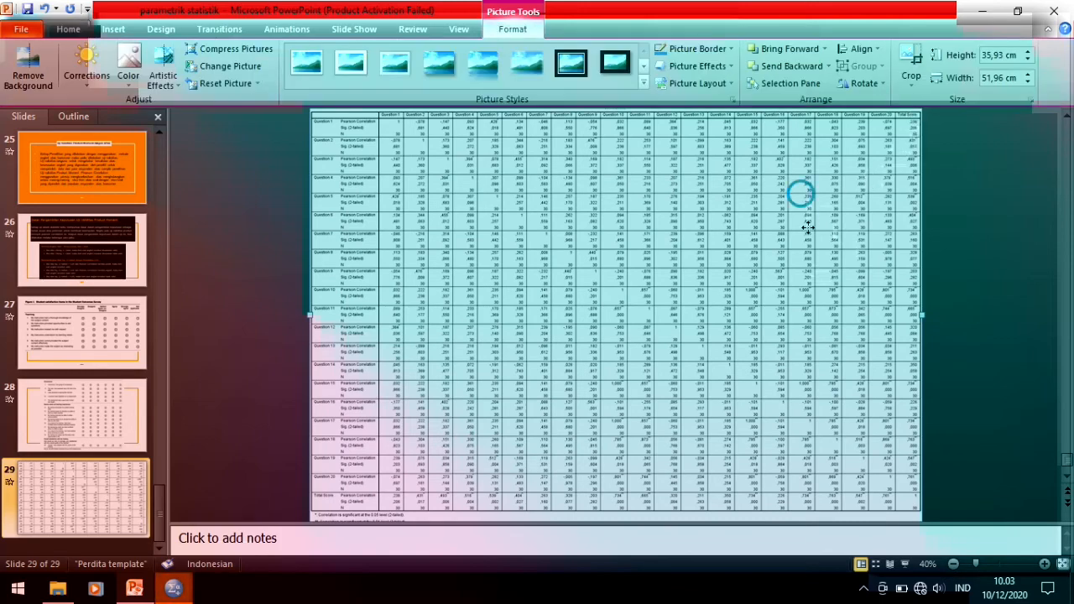
left_click(953, 564)
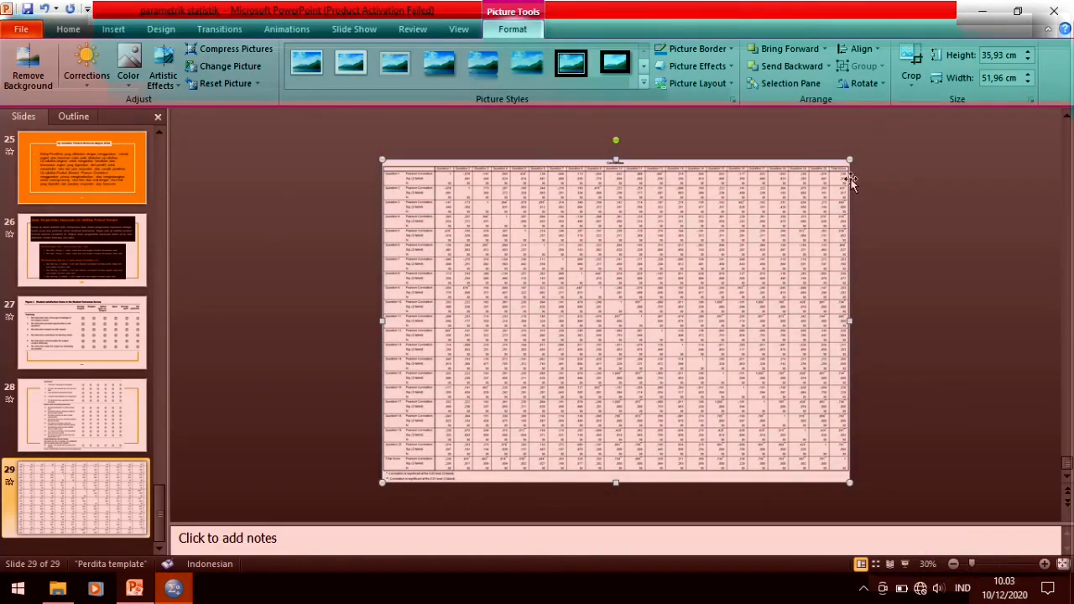
left_click_drag(793, 172, 558, 324)
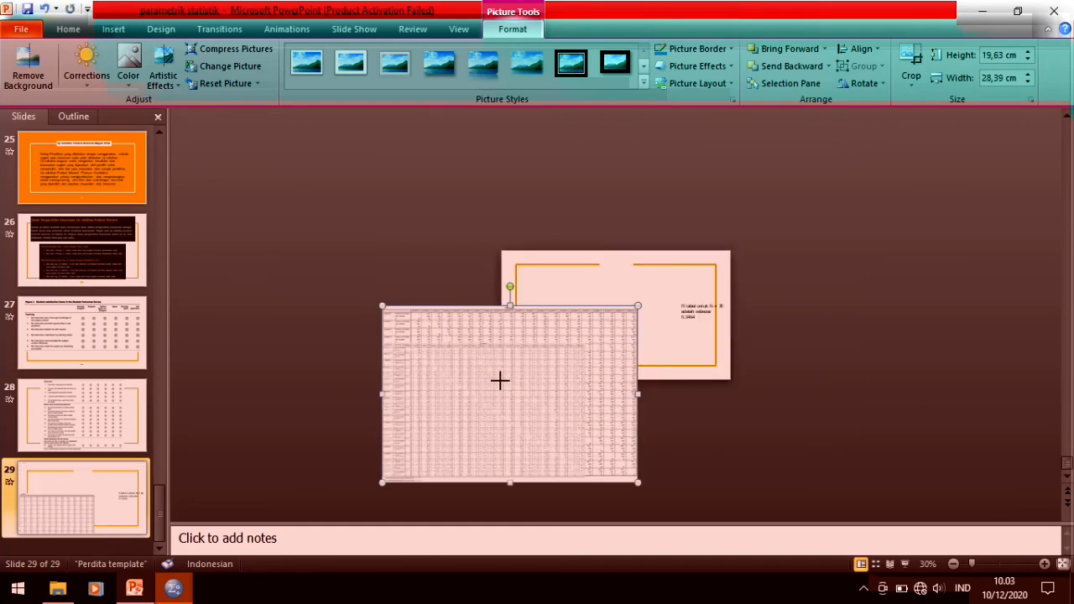
left_click_drag(510, 391, 534, 377)
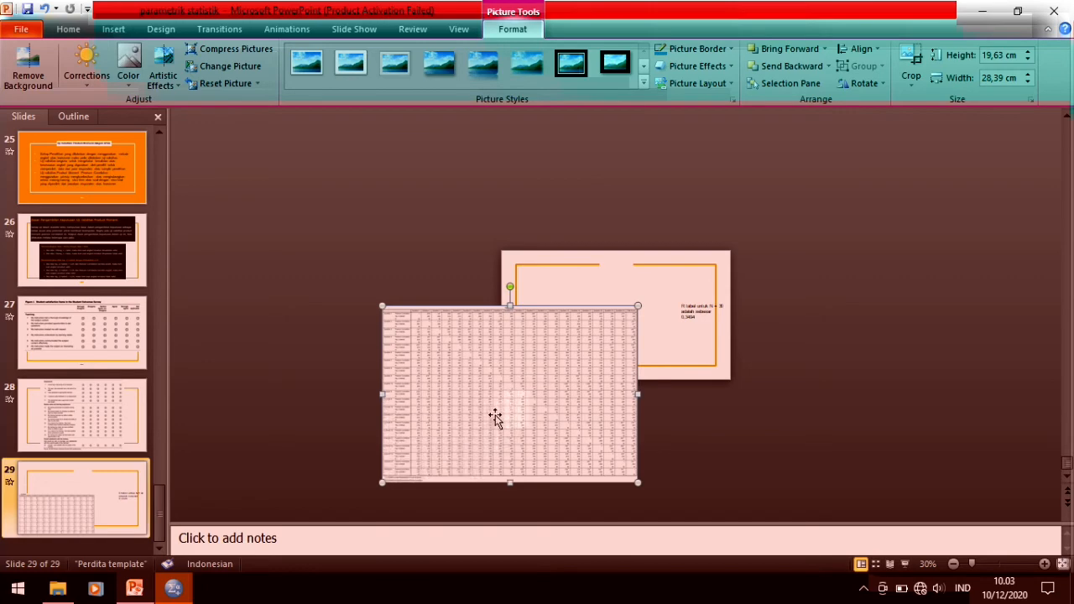
left_click_drag(486, 412, 633, 296)
- Examine the Total Score column of the pasted table against the R tabel note for N = 30
left_click(1044, 564)
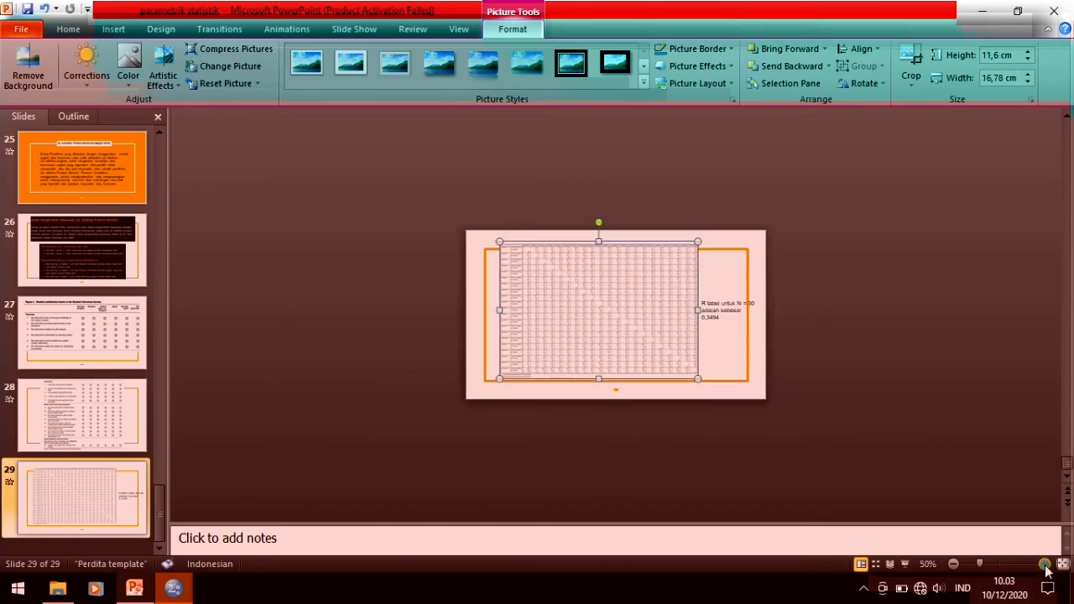
left_click(1045, 564)
left_click(1045, 564)
left_click(1044, 563)
left_click(1045, 563)
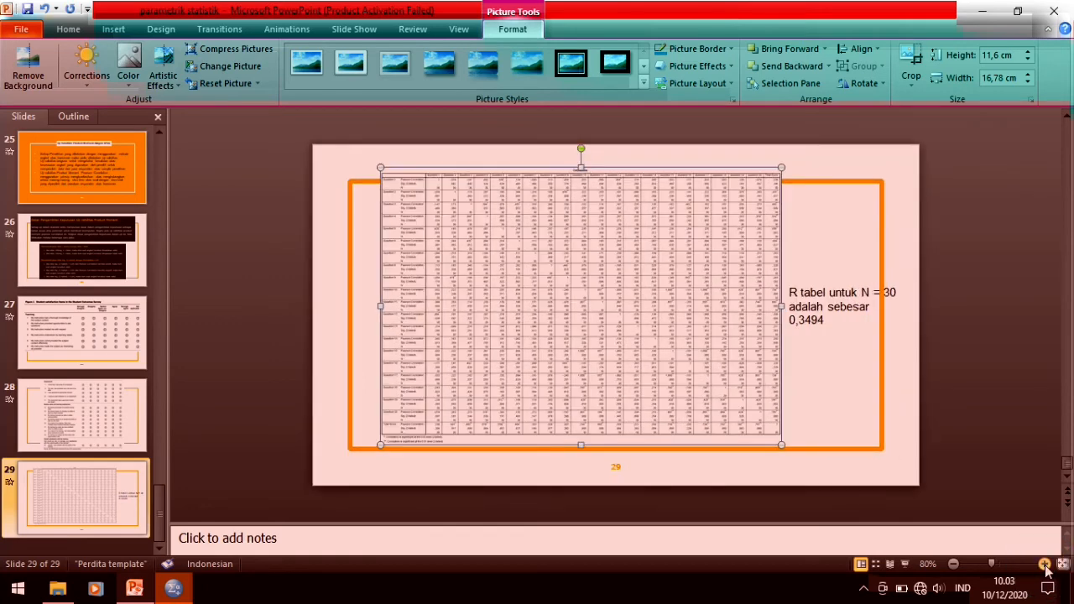
left_click(1044, 563)
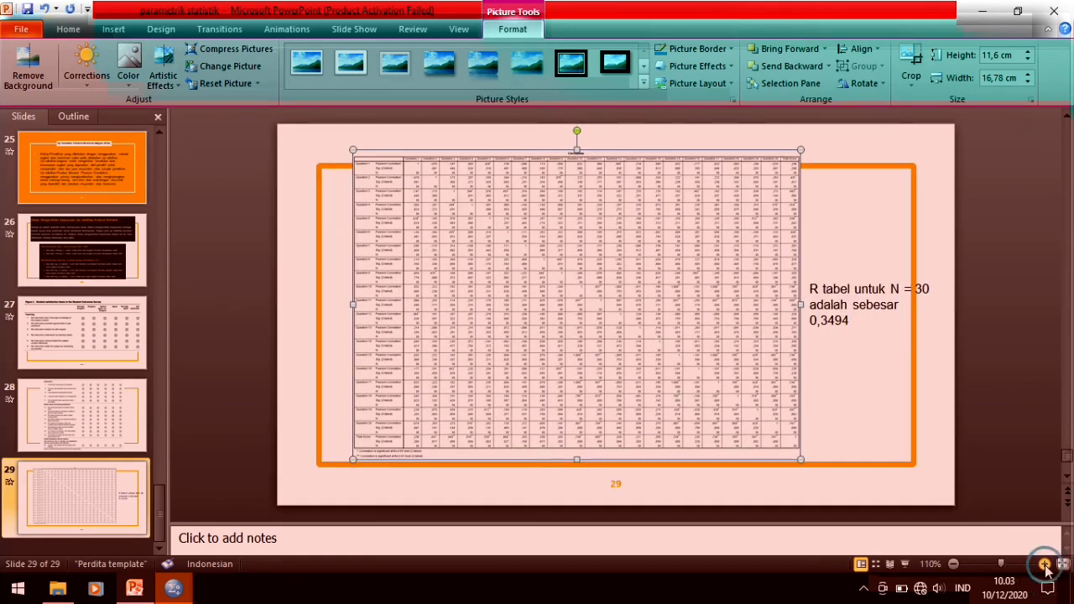
left_click(1045, 564)
left_click(1044, 564)
left_click(1044, 563)
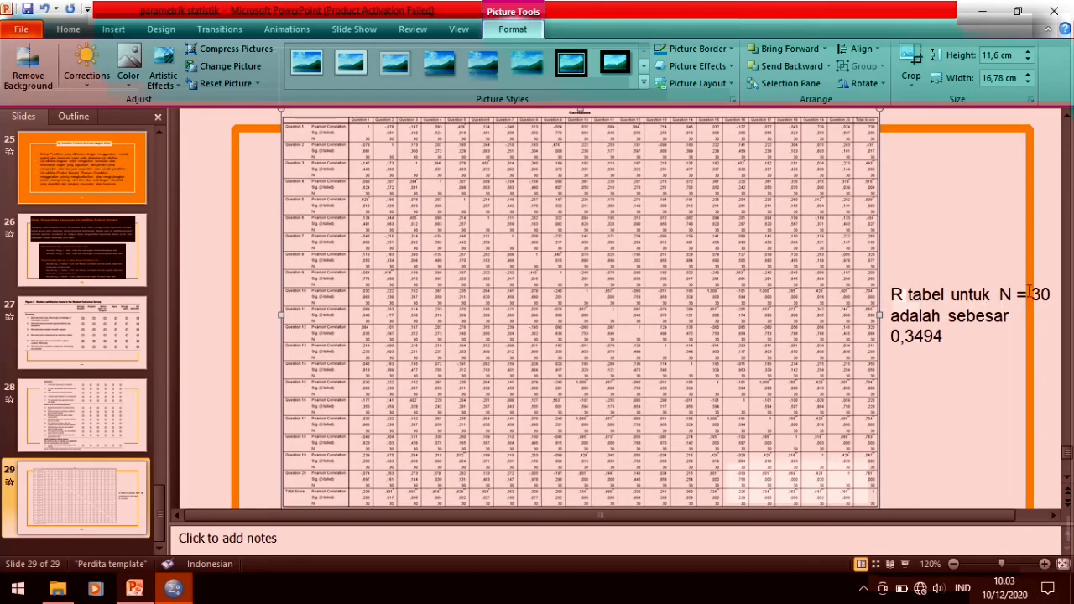
left_click(1003, 293)
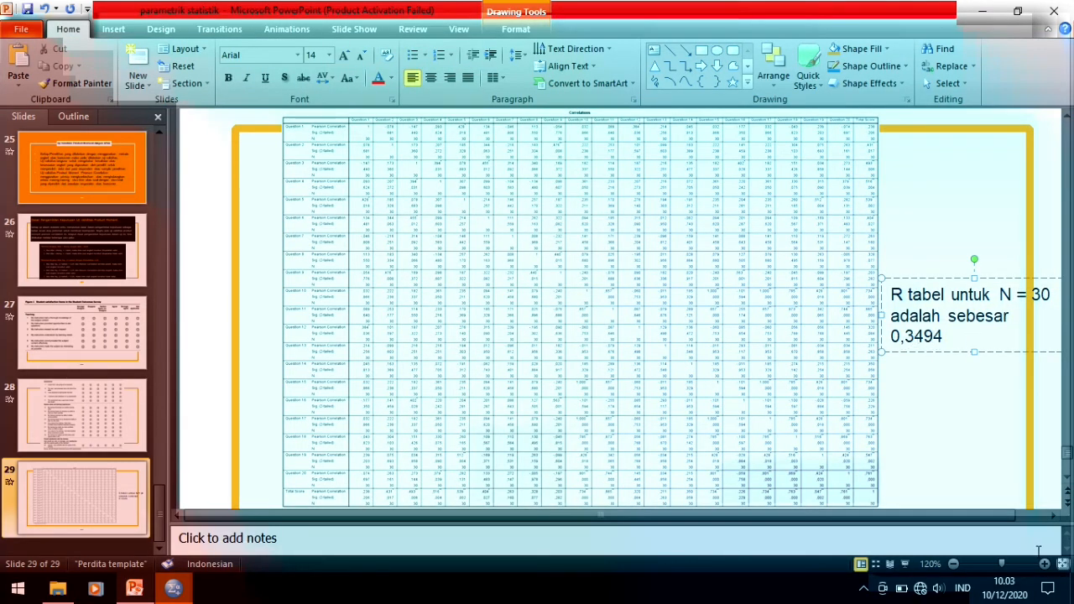
left_click(1045, 563)
left_click(1045, 564)
left_click(1044, 564)
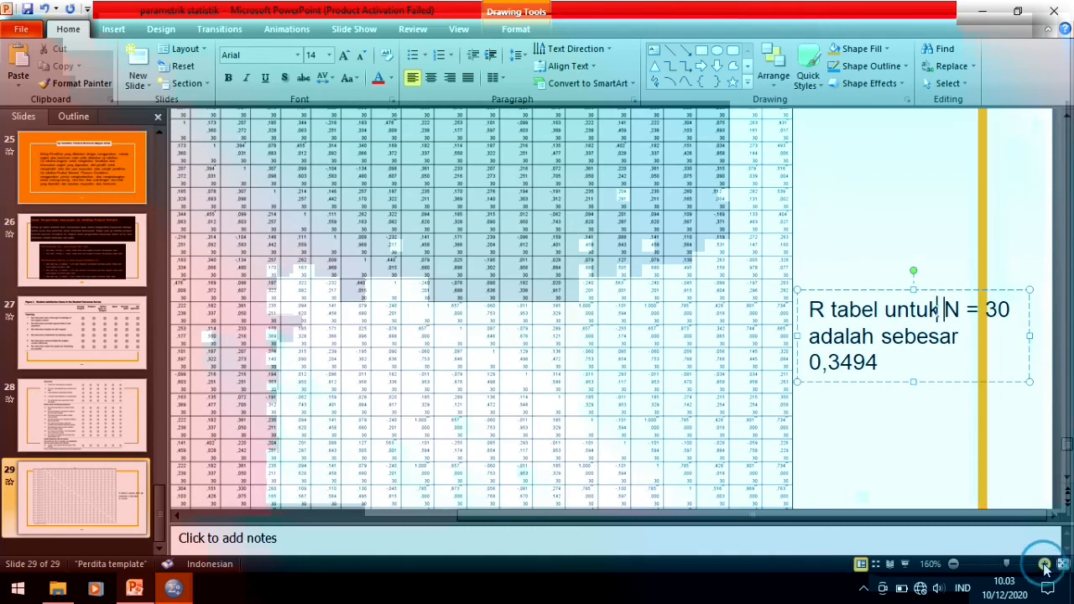
- Examine the upper part of the Correlations table from the Question 1 column across to the Total Score column
left_click(1044, 563)
scroll(804, 191, "up", 3)
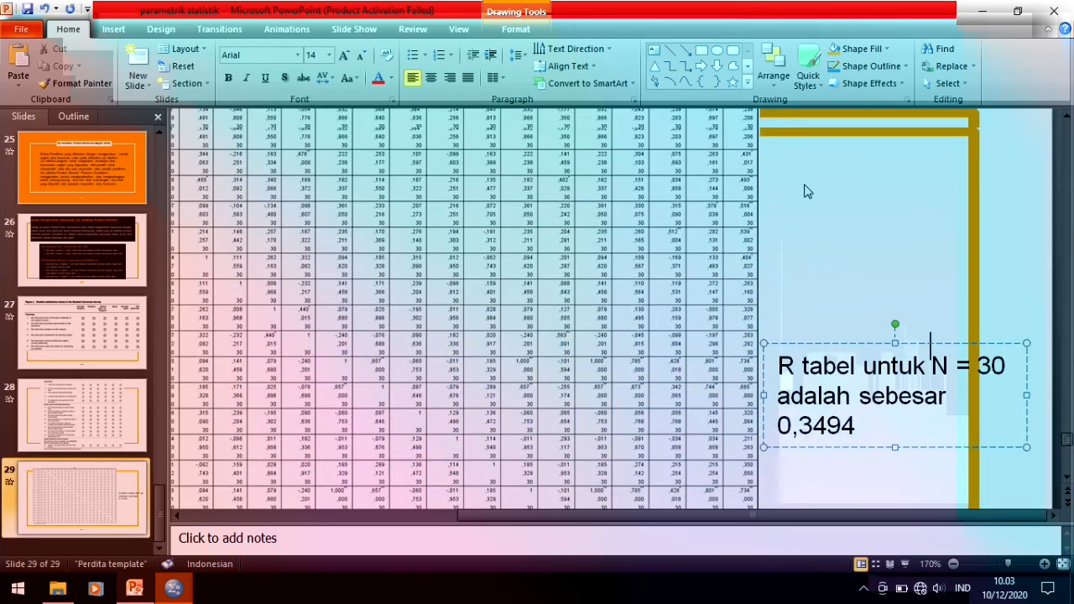
left_click(867, 517)
left_click_drag(687, 533, 542, 531)
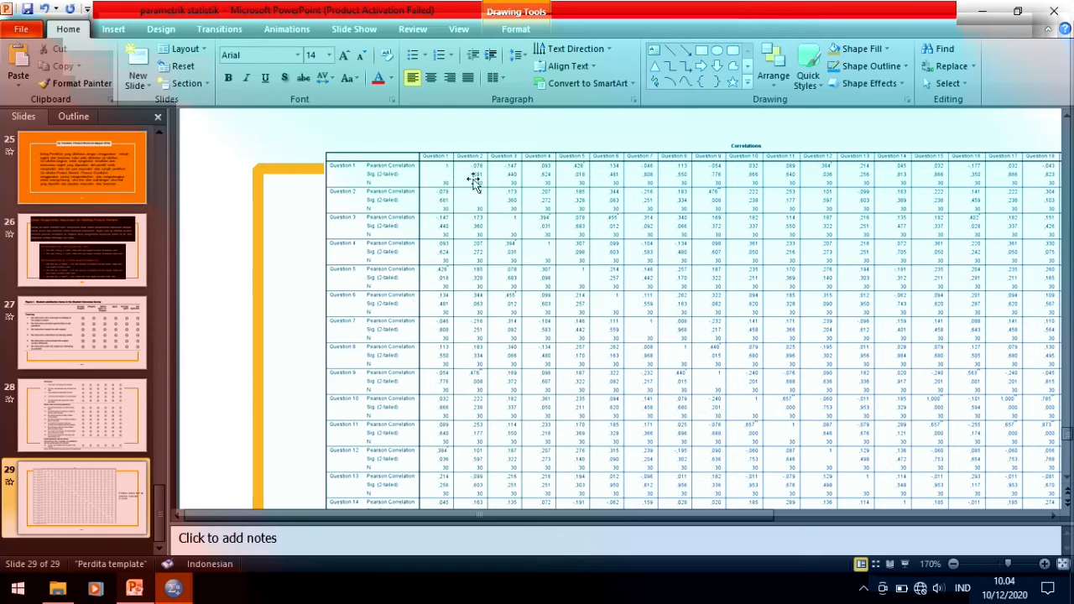
left_click_drag(646, 524, 921, 518)
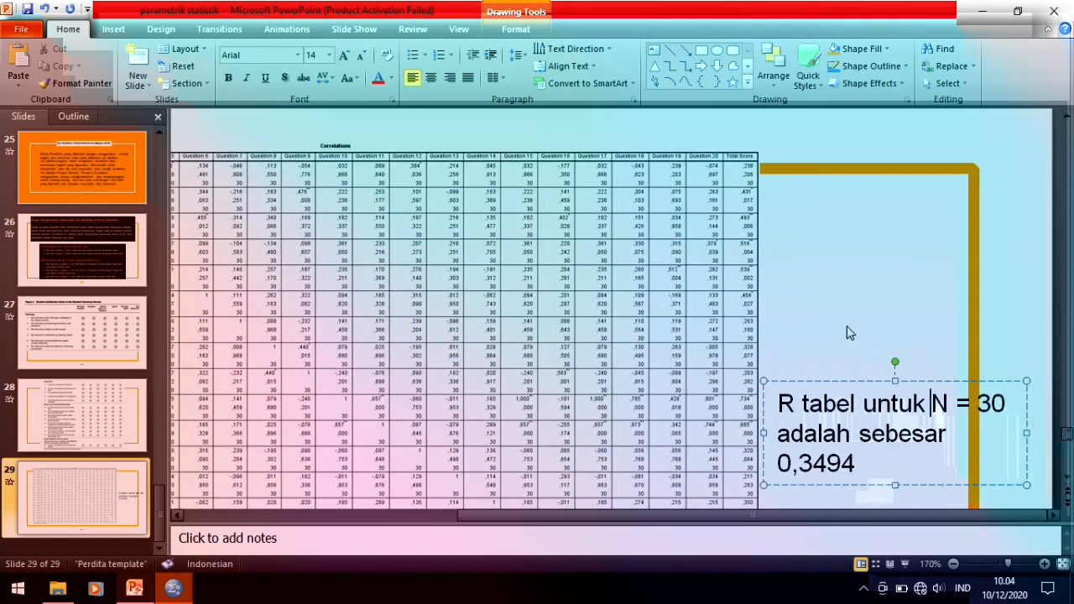
left_click(1044, 566)
scroll(780, 266, "up", 2)
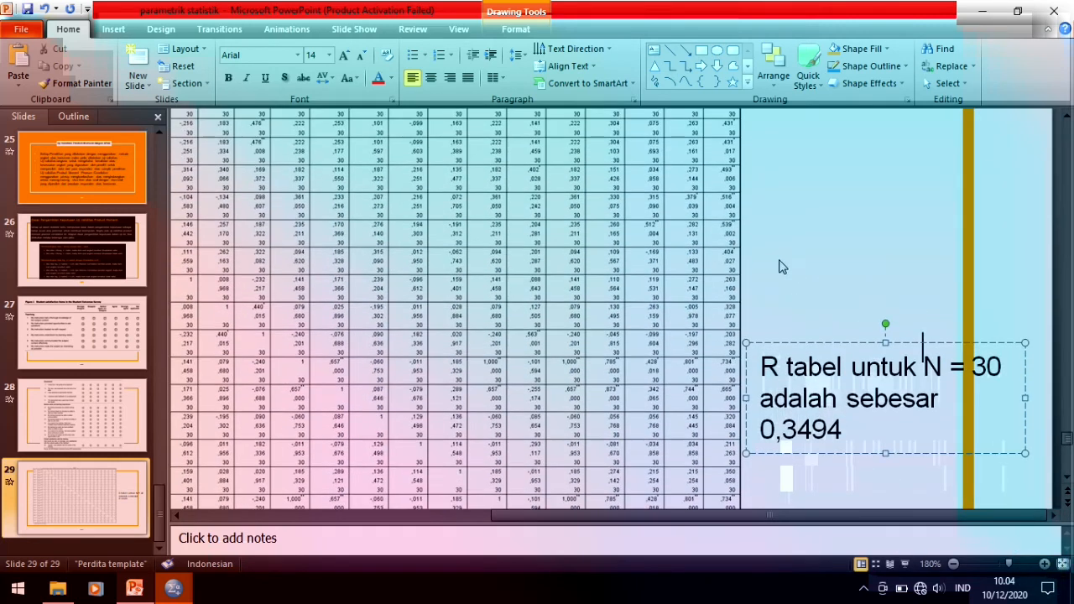
scroll(889, 242, "up", 1)
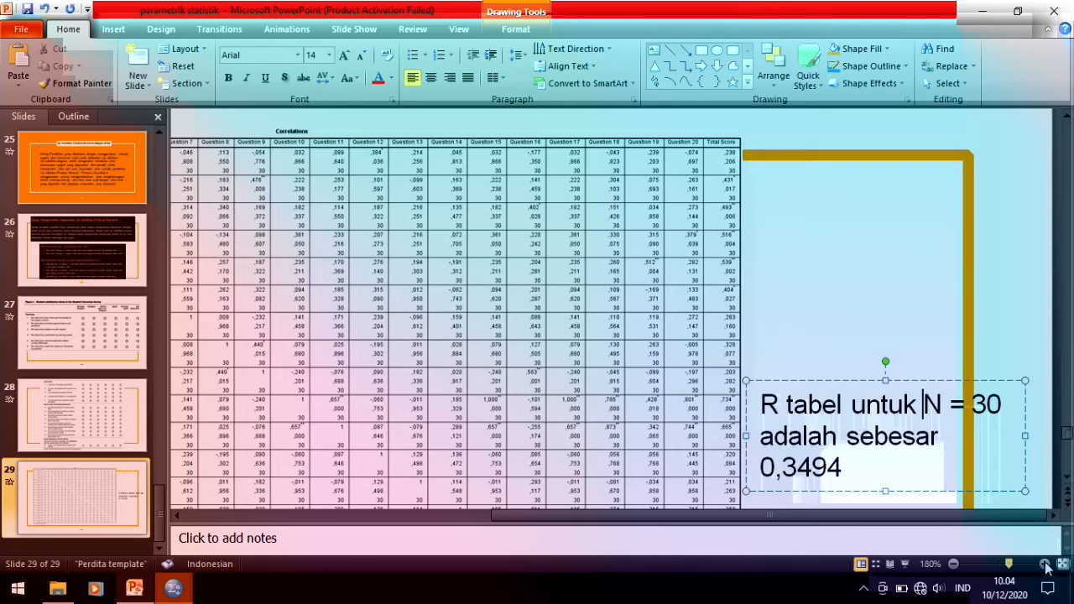
- Move the R tabel note for N = 30 up on the slide, beside the upper rows of the Total Score column
left_click(1045, 563)
left_click(1044, 564)
left_click(1044, 564)
left_click(1044, 564)
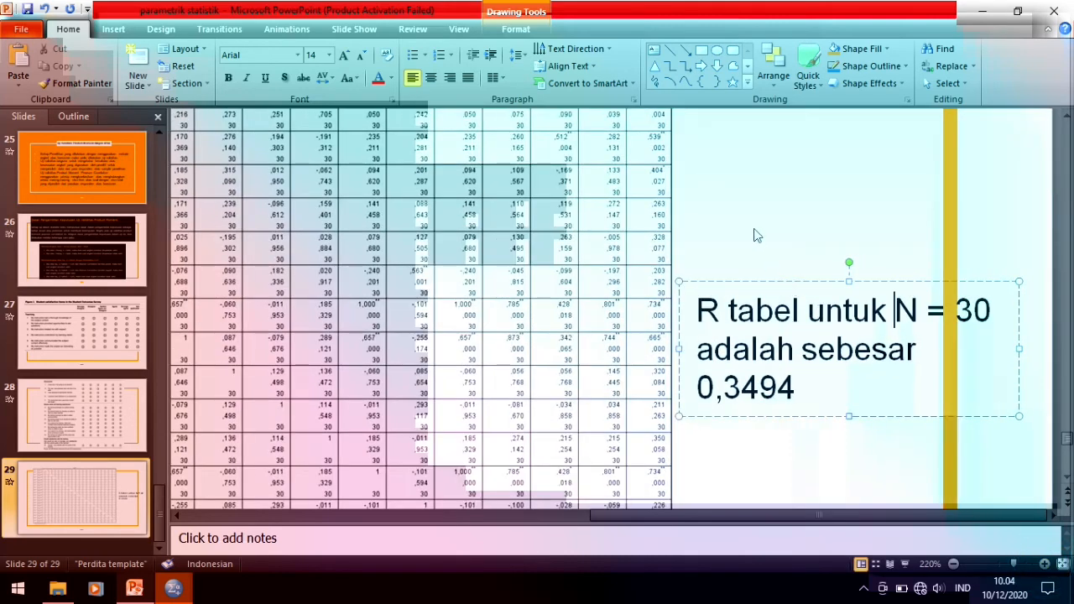
left_click(1066, 115)
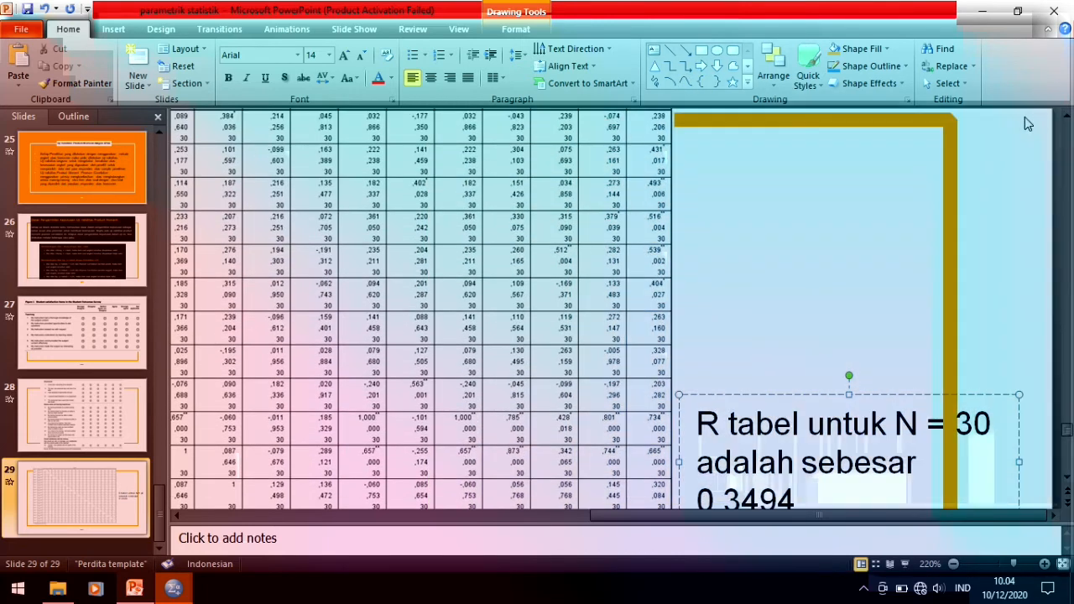
left_click(1067, 115)
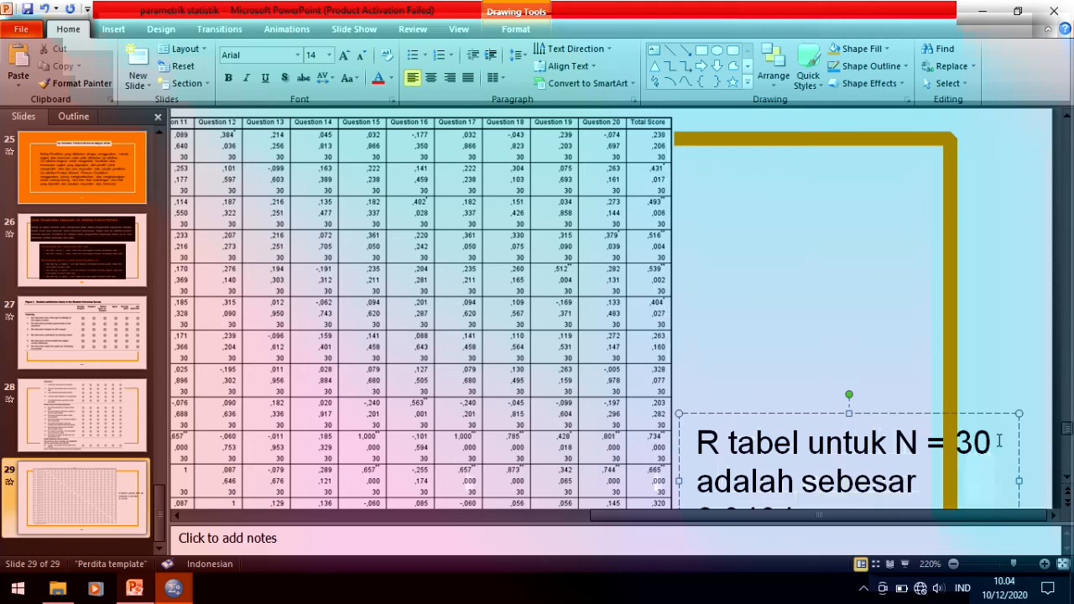
left_click_drag(944, 414, 956, 233)
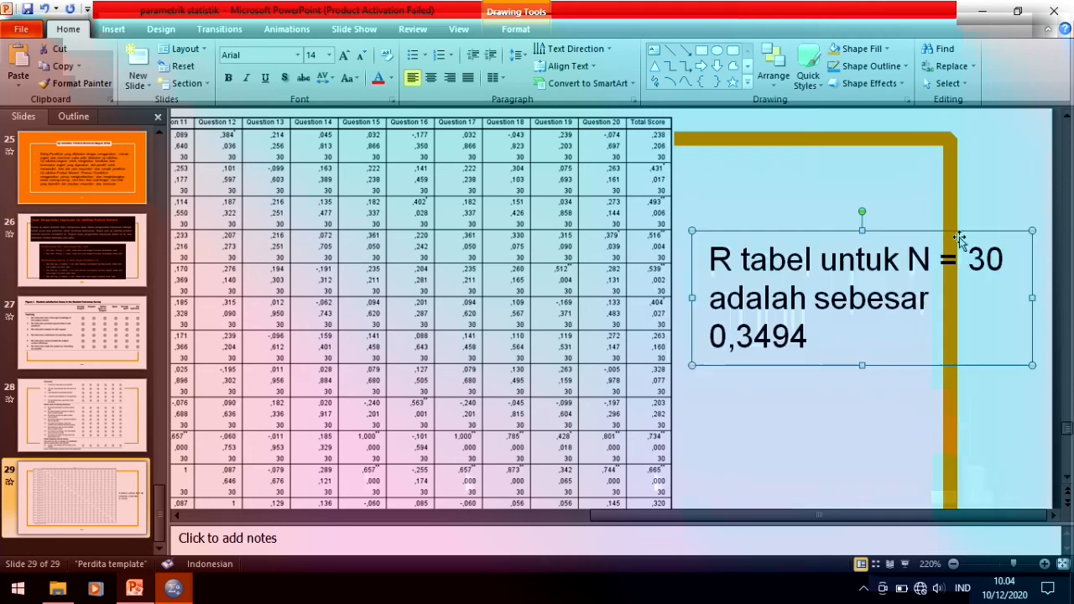